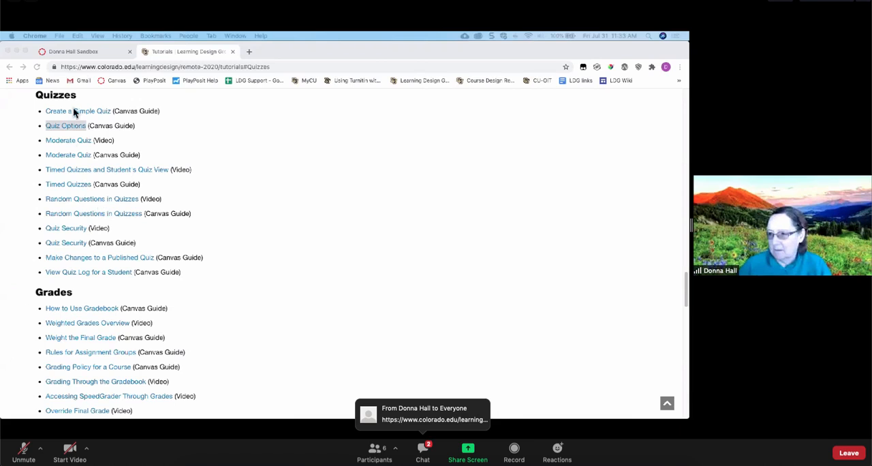
# - Switch to the Canvas sandbox course and open the feature options in its course settings
pyautogui.click(78, 46)
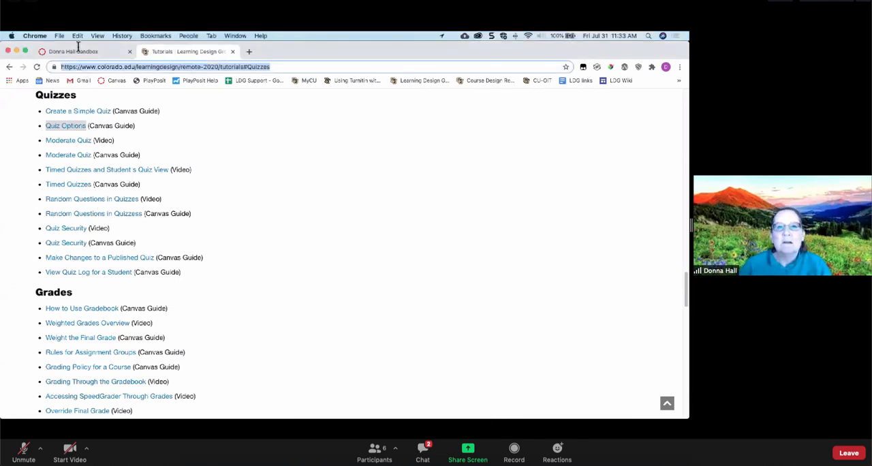
pyautogui.click(79, 53)
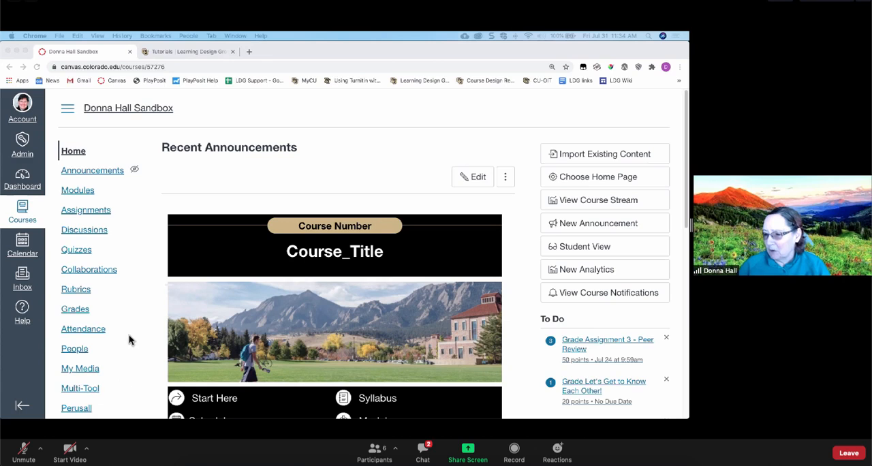
pyautogui.scroll(-1, 128, 334)
pyautogui.scroll(-5, 128, 334)
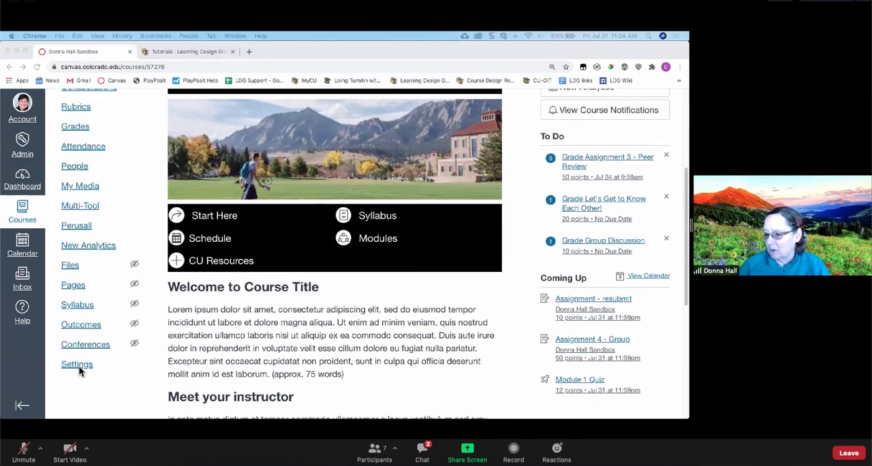
pyautogui.click(75, 365)
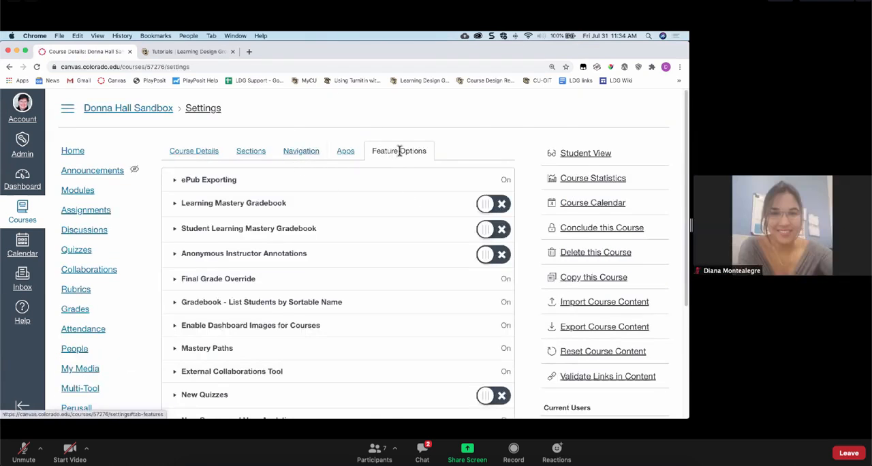
# - Turn on the New Quizzes feature option and switch it back off
pyautogui.scroll(-2, 385, 269)
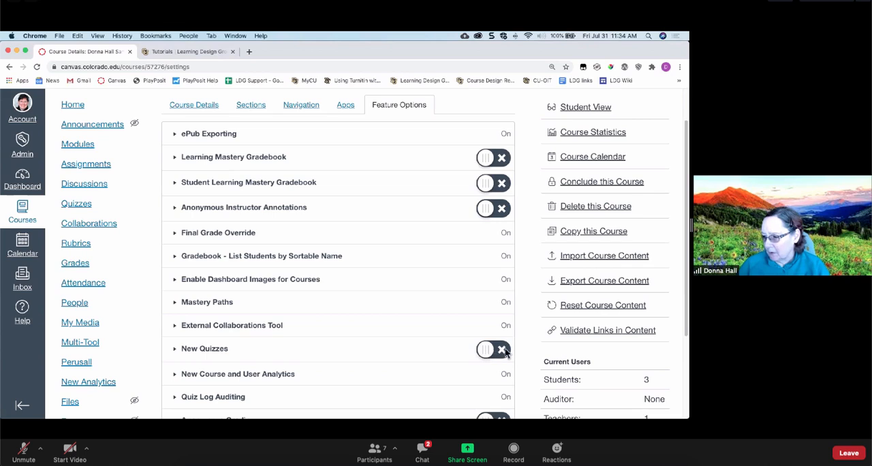
pyautogui.click(498, 353)
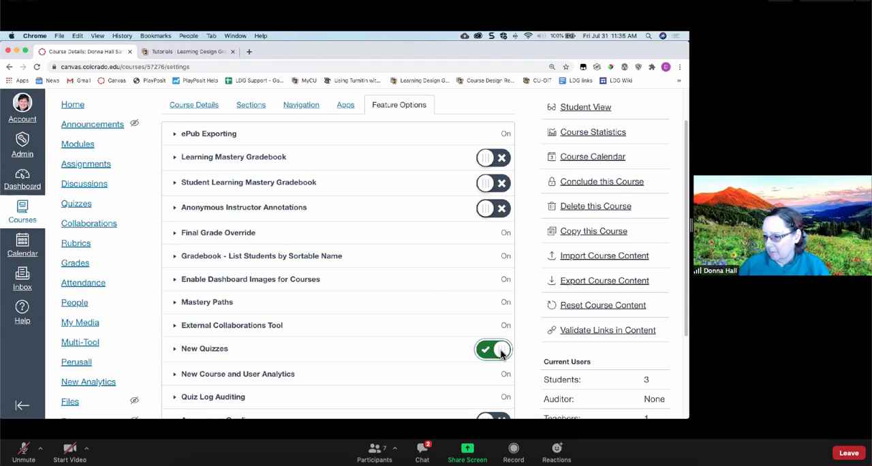
pyautogui.click(501, 352)
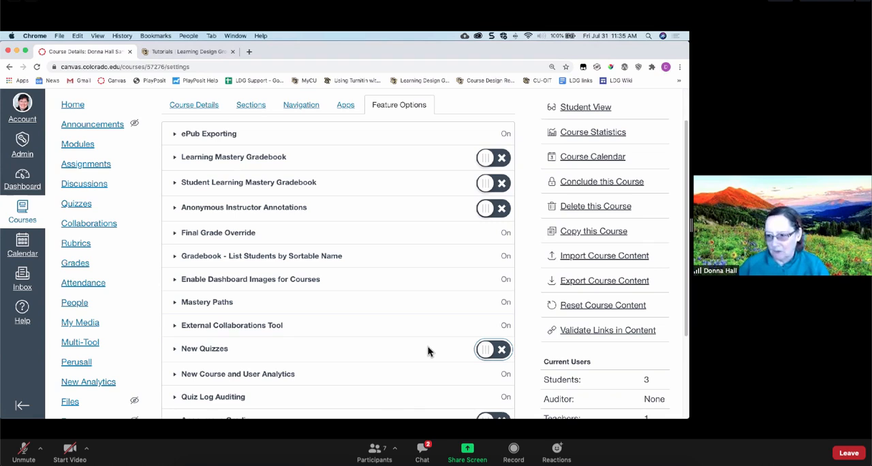
# - Open the course's Quizzes page and look through the assignment quizzes and surveys
pyautogui.click(79, 206)
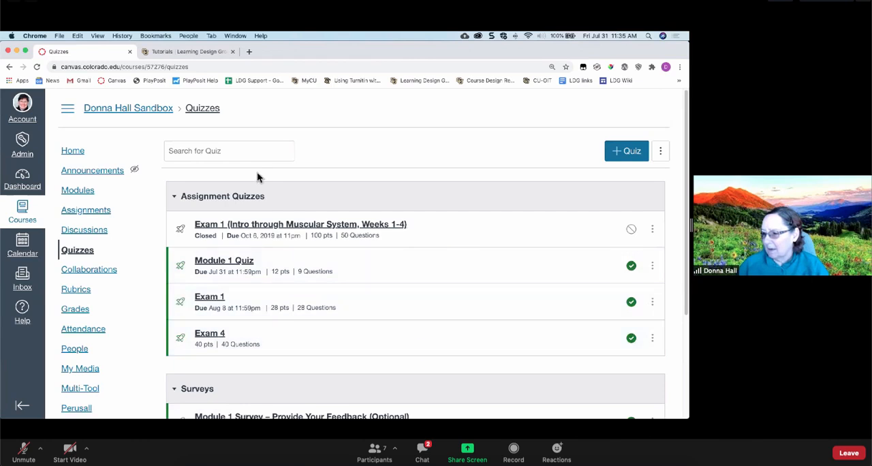
pyautogui.scroll(-5, 286, 312)
pyautogui.scroll(4, 287, 311)
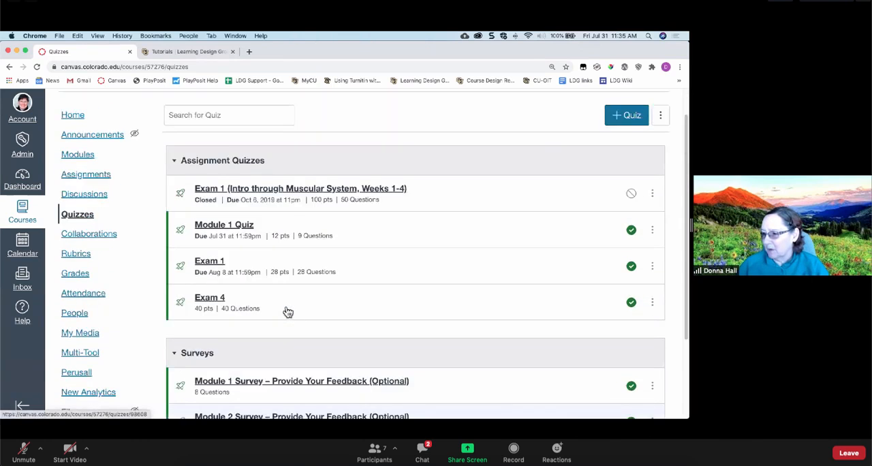
pyautogui.scroll(-2, 287, 312)
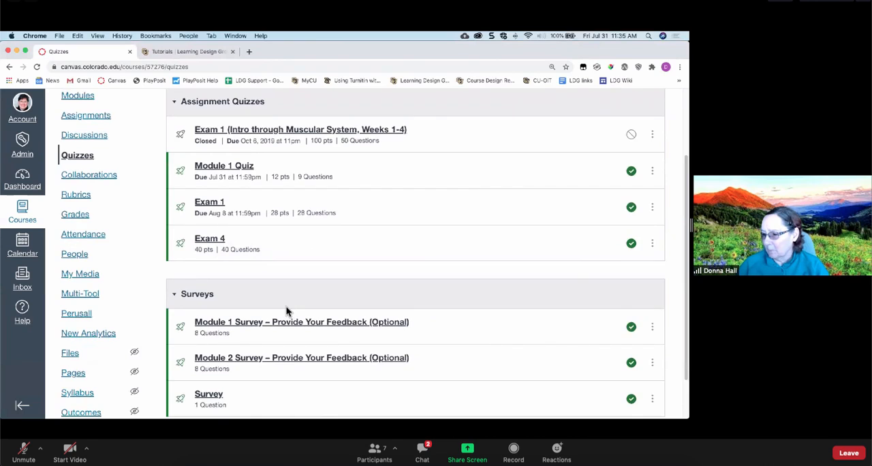
pyautogui.scroll(-1, 287, 310)
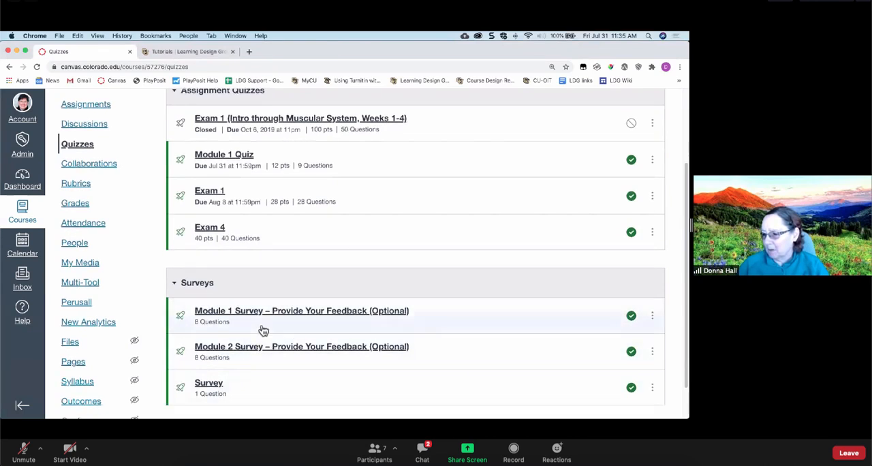
pyautogui.scroll(1, 312, 289)
pyautogui.scroll(-1, 314, 291)
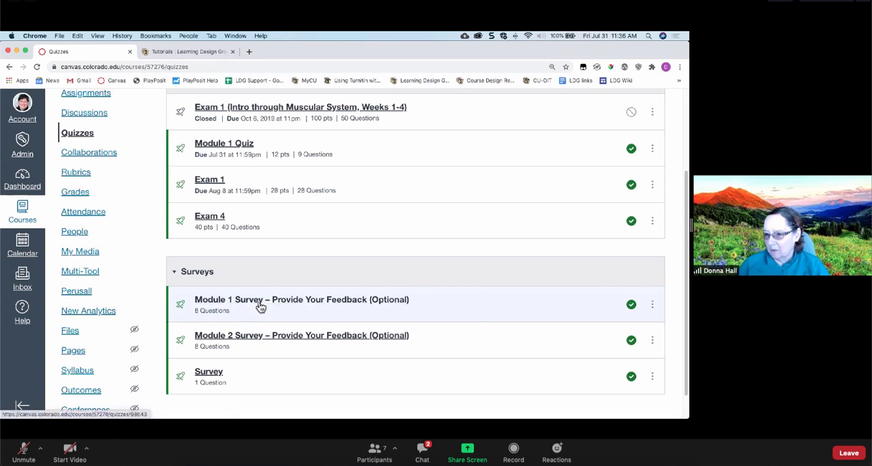
# - Preview the Module 1 Survey – Provide Your Feedback (Optional) and read through its instructions and Questions 1 to 5
pyautogui.click(261, 307)
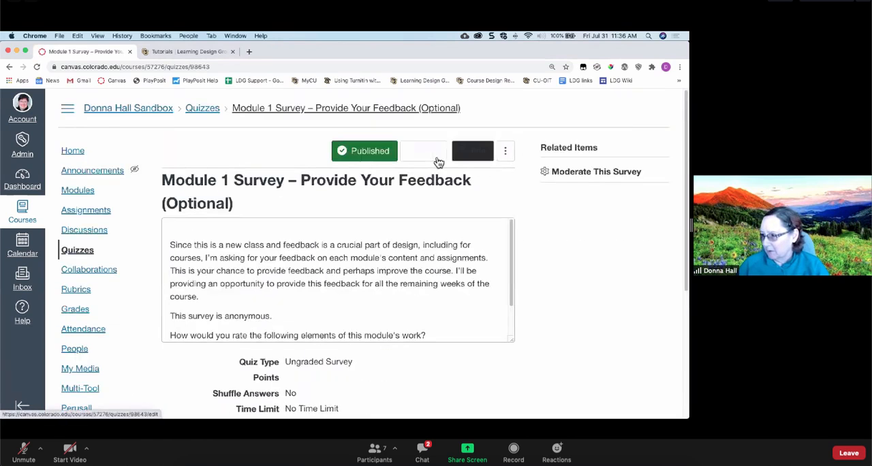
pyautogui.click(432, 161)
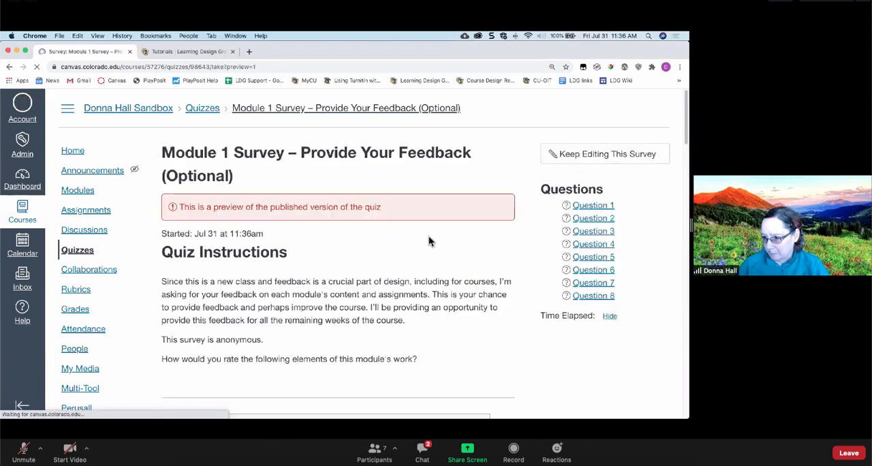
pyautogui.scroll(-5, 399, 235)
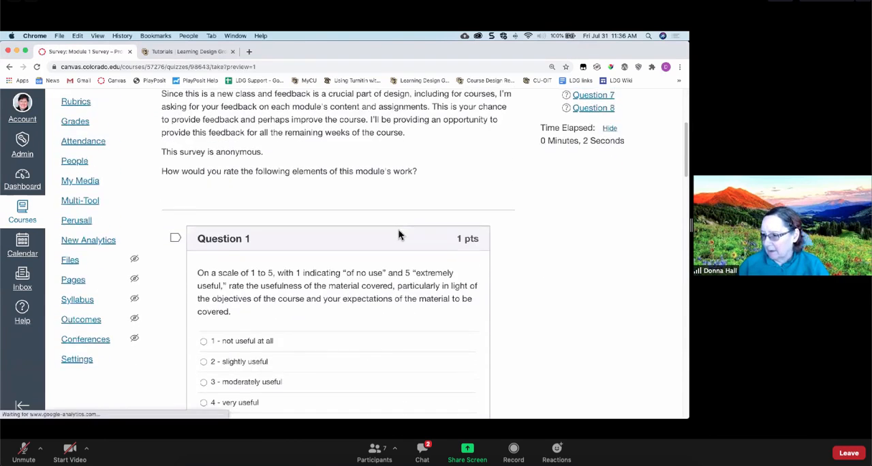
pyautogui.scroll(-4, 399, 234)
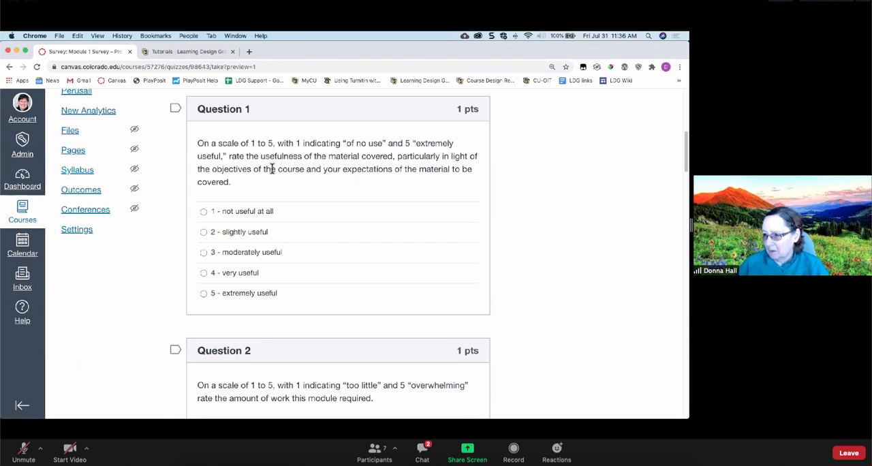
pyautogui.scroll(-3, 333, 171)
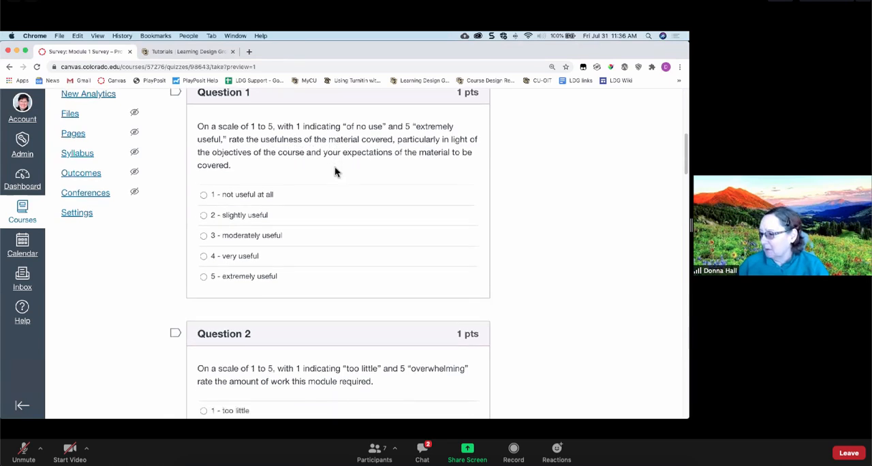
pyautogui.scroll(-4, 335, 171)
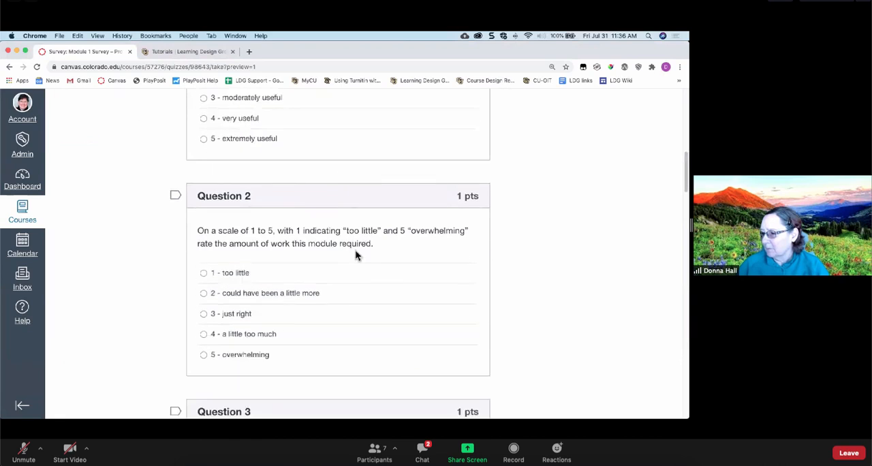
pyautogui.scroll(-5, 357, 298)
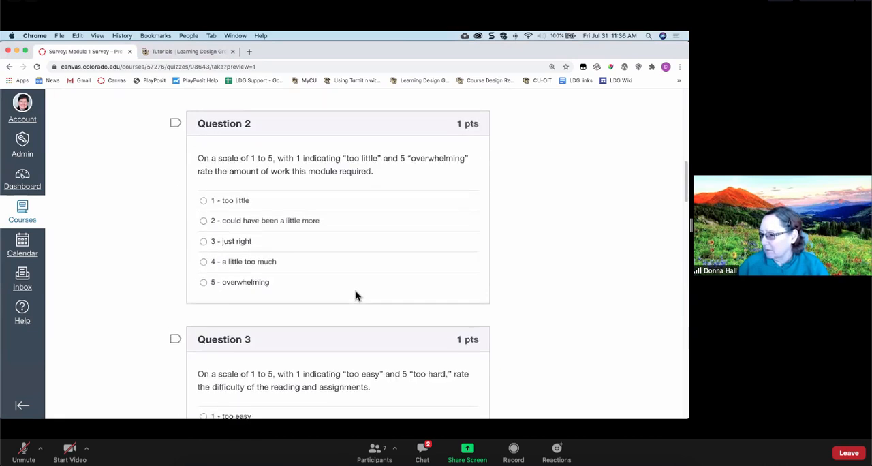
pyautogui.scroll(-3, 356, 294)
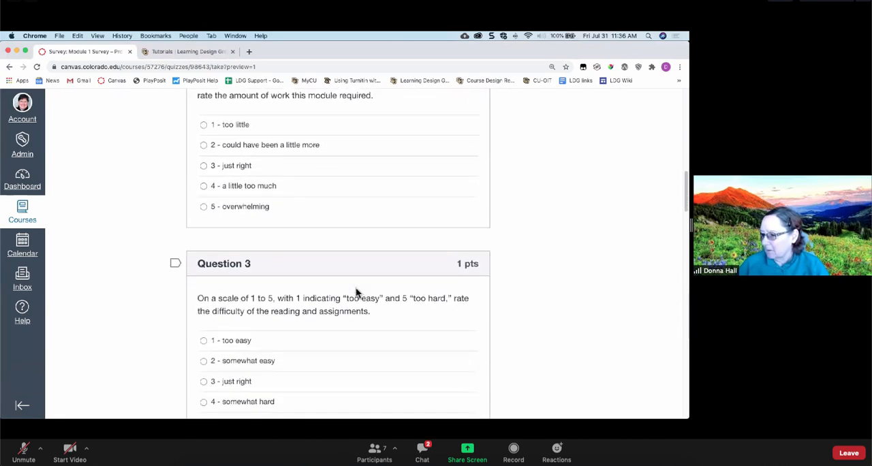
pyautogui.scroll(-6, 334, 286)
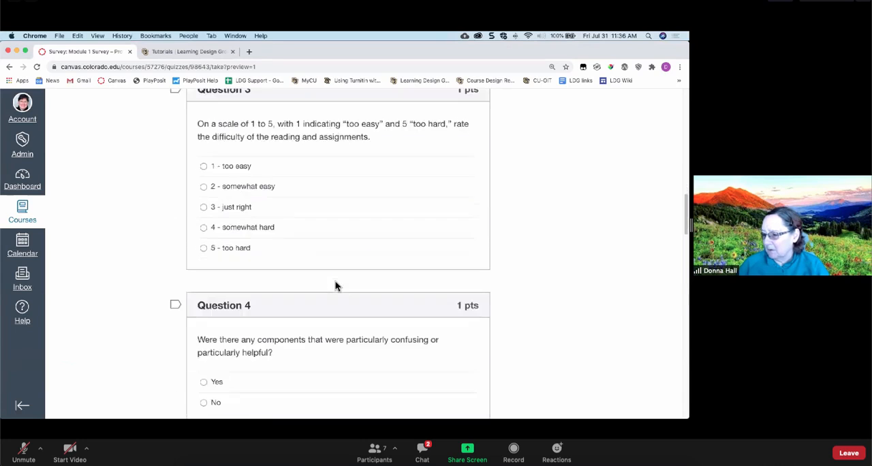
pyautogui.scroll(-1, 334, 286)
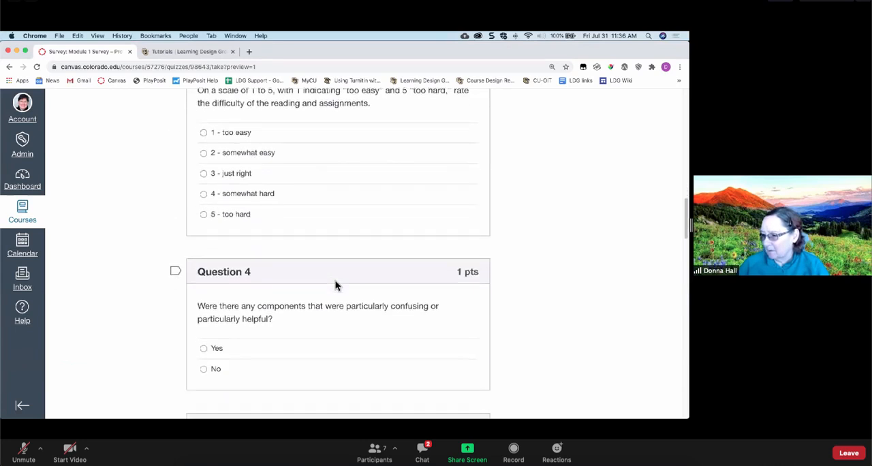
pyautogui.scroll(-2, 335, 284)
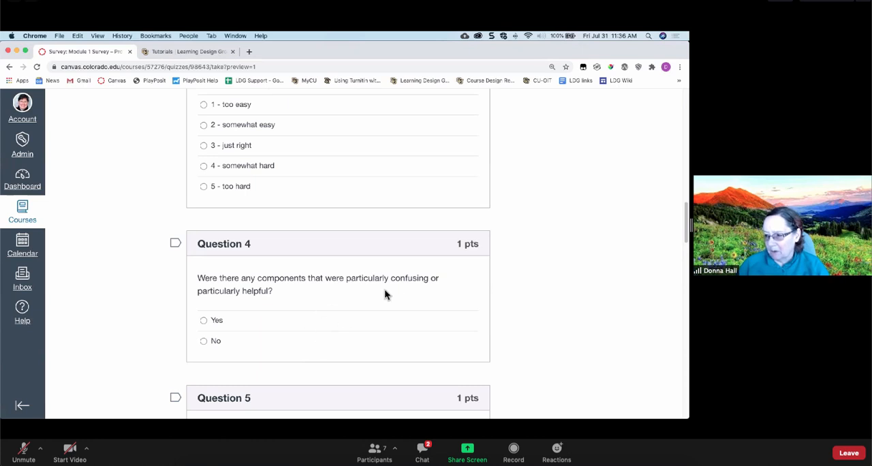
pyautogui.scroll(-5, 376, 279)
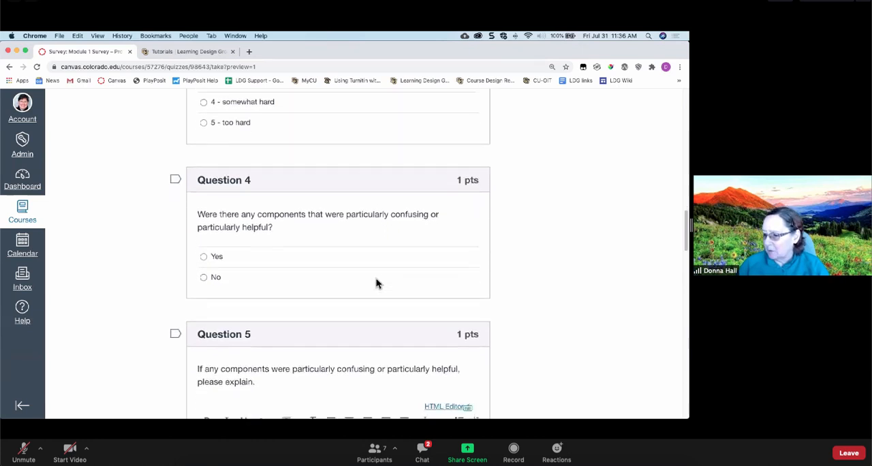
pyautogui.scroll(-5, 378, 283)
pyautogui.scroll(-2, 378, 283)
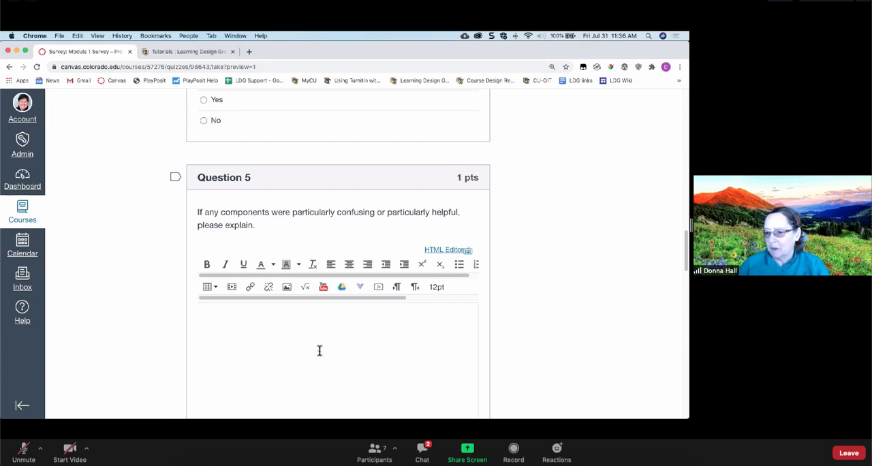
pyautogui.scroll(15, 318, 350)
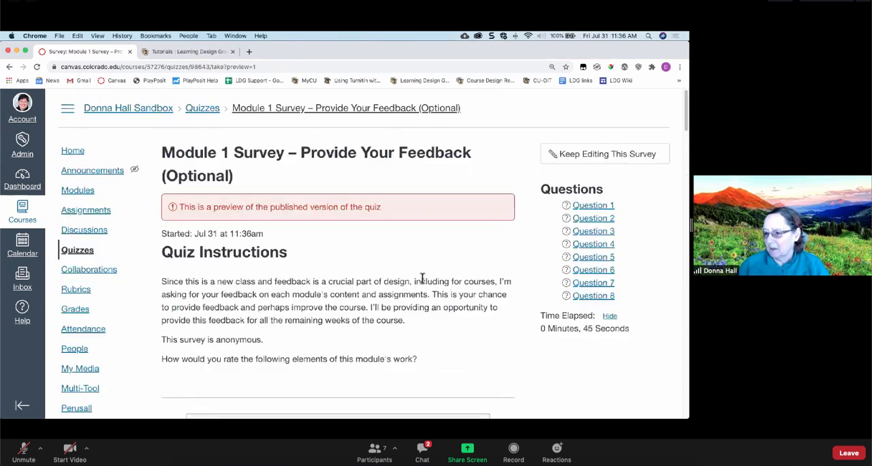
# - Create a new quiz from the Quizzes page and name it "Quiz 3"
pyautogui.click(86, 252)
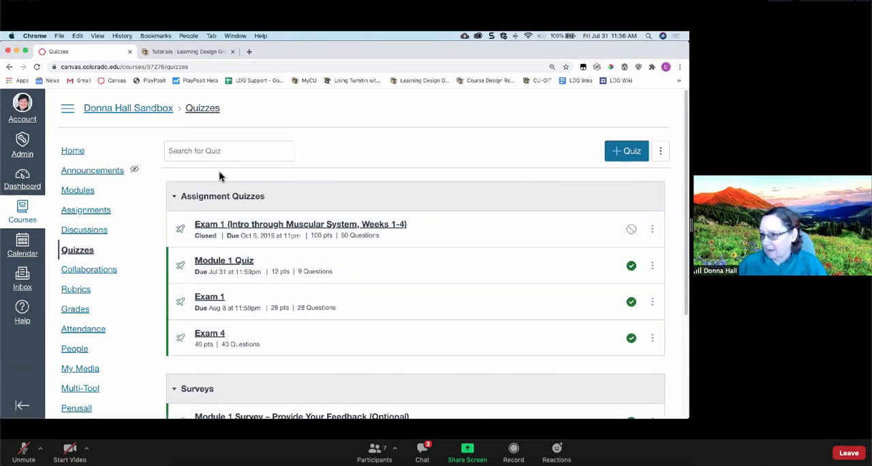
pyautogui.click(624, 155)
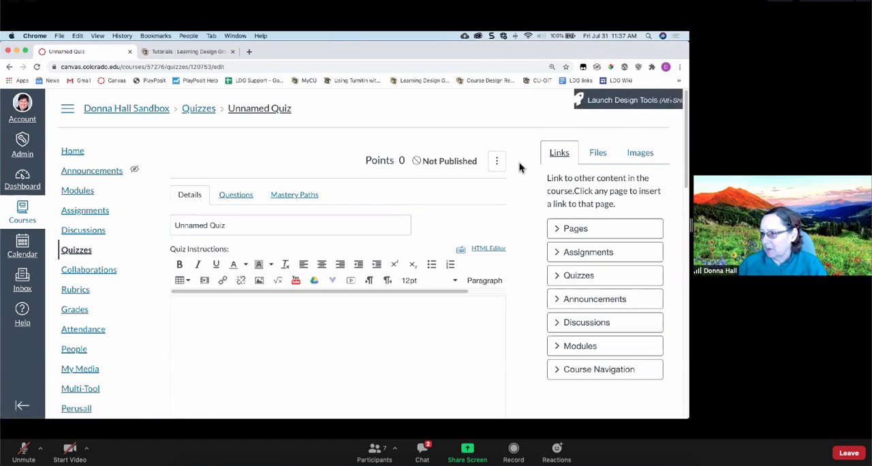
pyautogui.click(245, 225)
pyautogui.moveTo(239, 225); pyautogui.dragTo(144, 229)
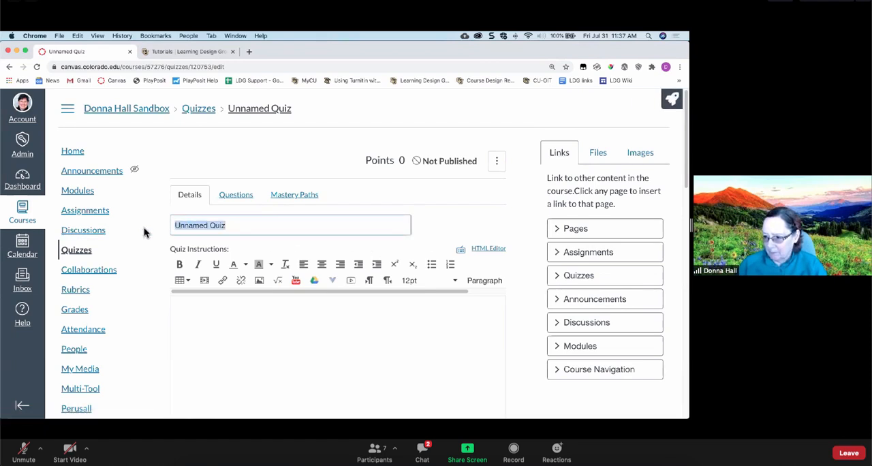
pyautogui.write('Q')
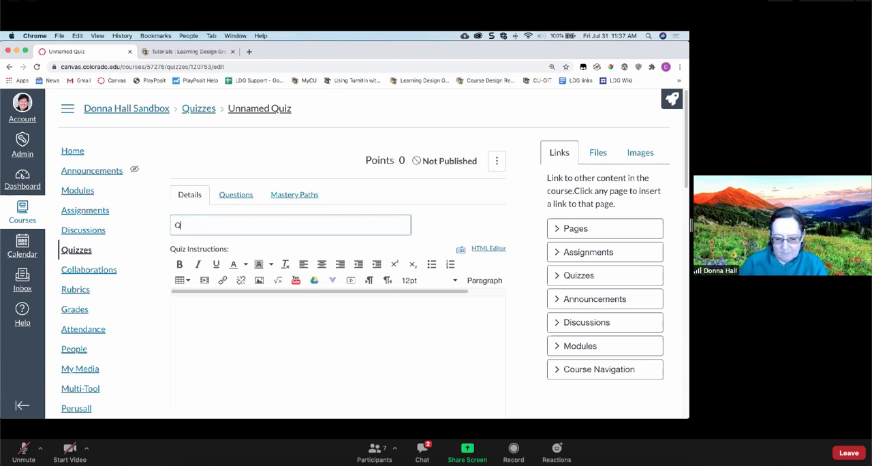
pyautogui.write('uiz 3')
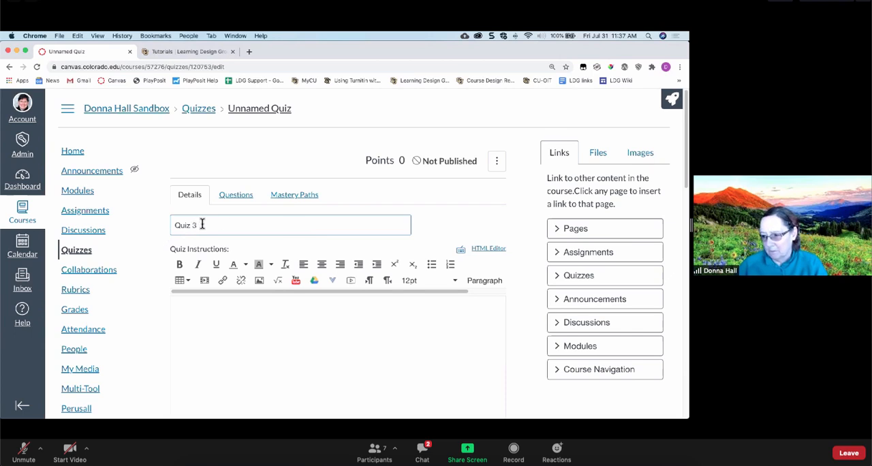
# - Look over the quiz type choices for Quiz 3 and keep it as Graded Quiz
pyautogui.scroll(-2, 202, 224)
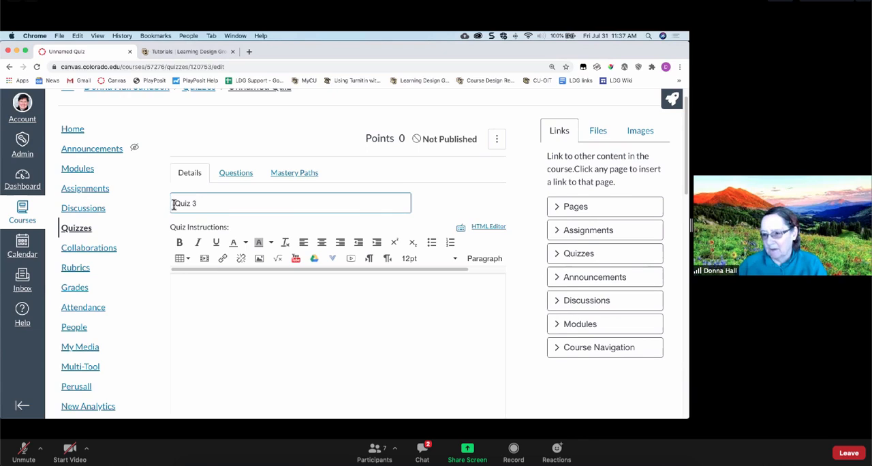
pyautogui.scroll(-3, 263, 198)
pyautogui.click(262, 198)
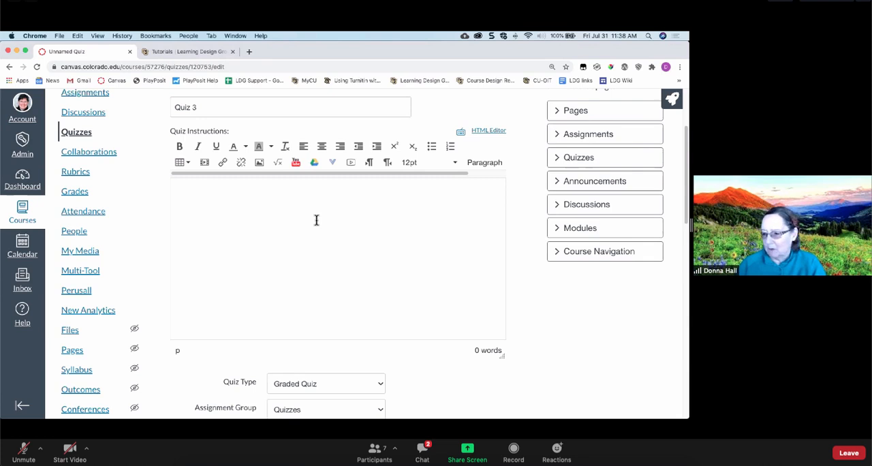
pyautogui.scroll(-5, 316, 219)
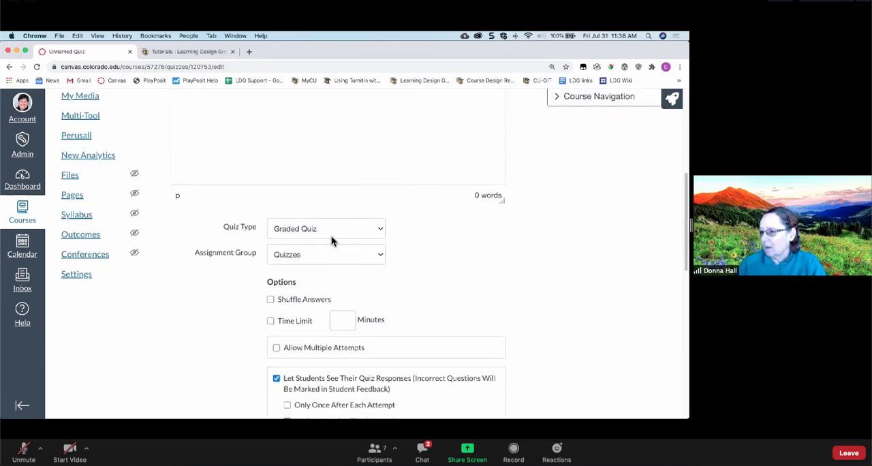
pyautogui.click(325, 234)
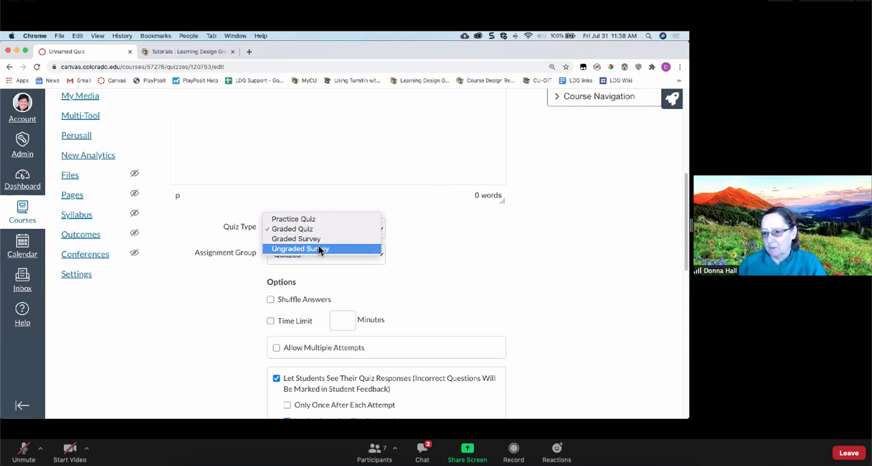
pyautogui.click(312, 232)
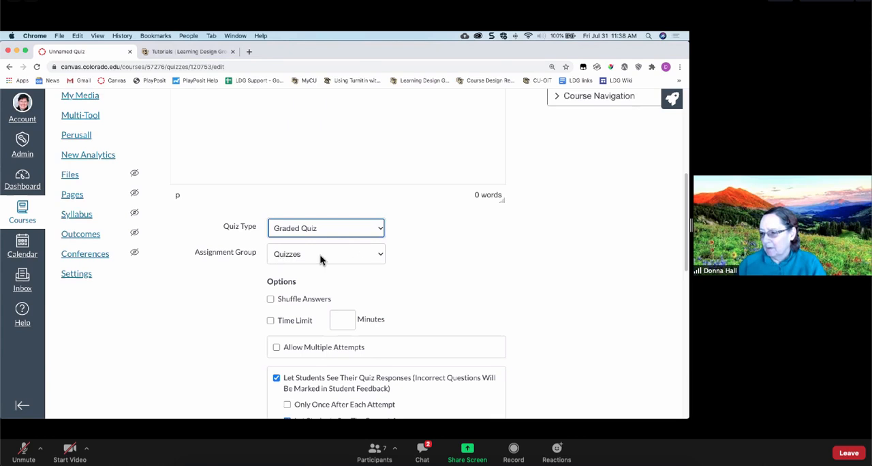
# - Examine the quiz's Assignment Group, Shuffle Answers and Time Limit settings
pyautogui.scroll(5, 320, 259)
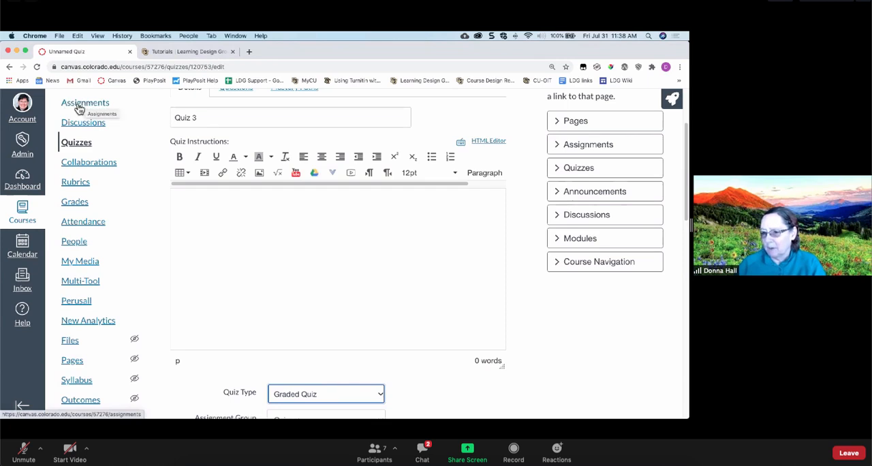
pyautogui.scroll(-3, 339, 300)
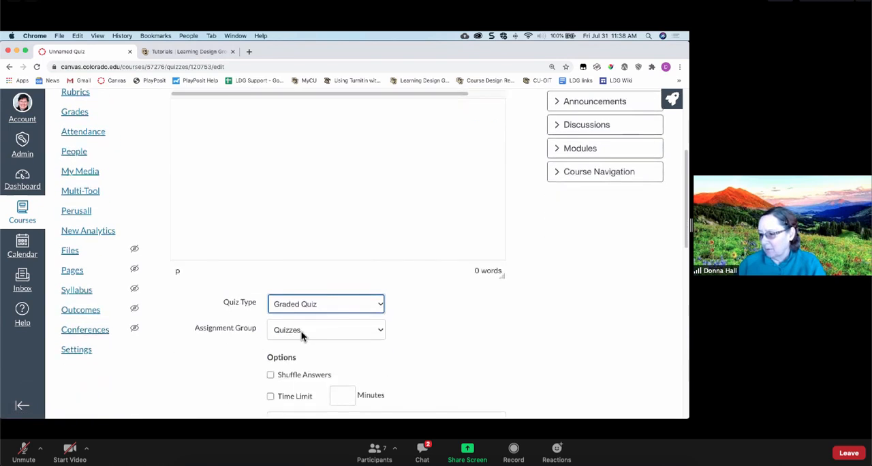
pyautogui.scroll(-2, 302, 333)
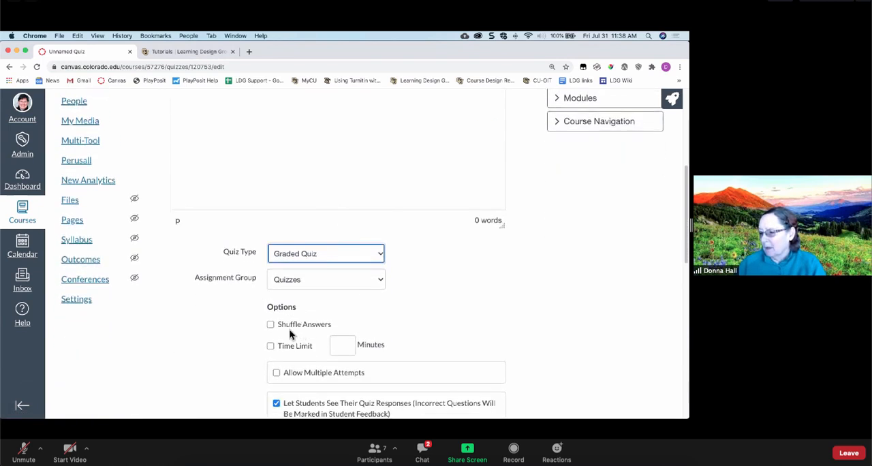
pyautogui.scroll(-1, 275, 310)
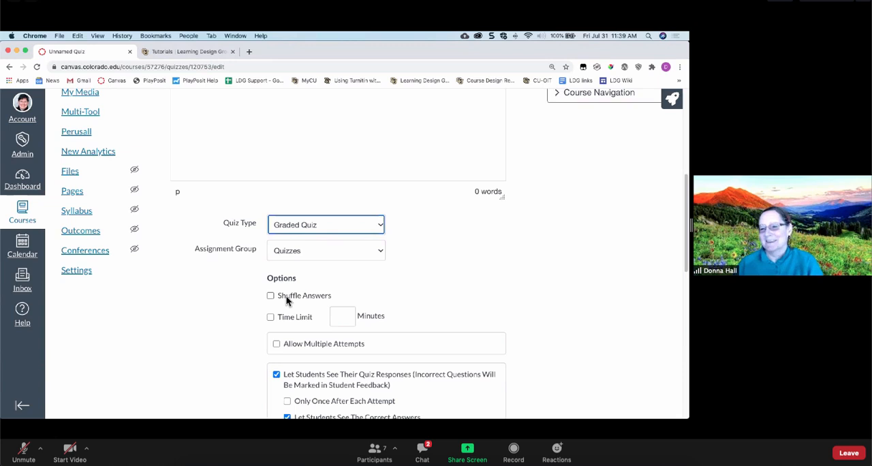
pyautogui.scroll(-1, 286, 295)
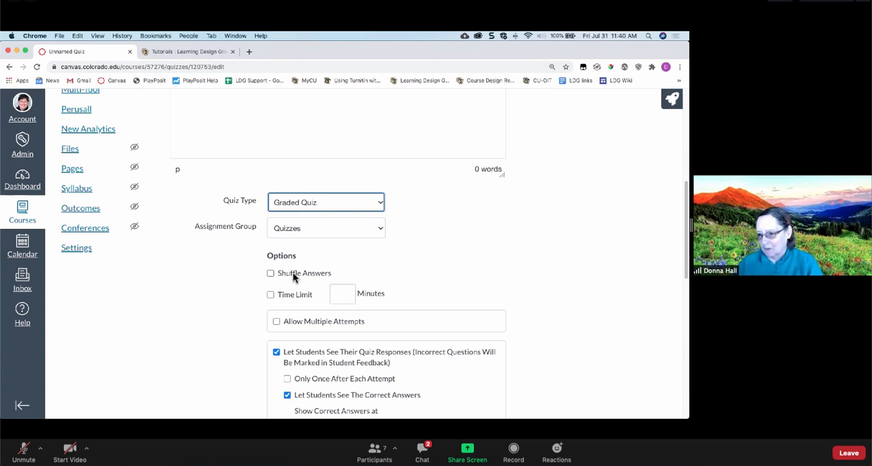
pyautogui.scroll(-1, 293, 271)
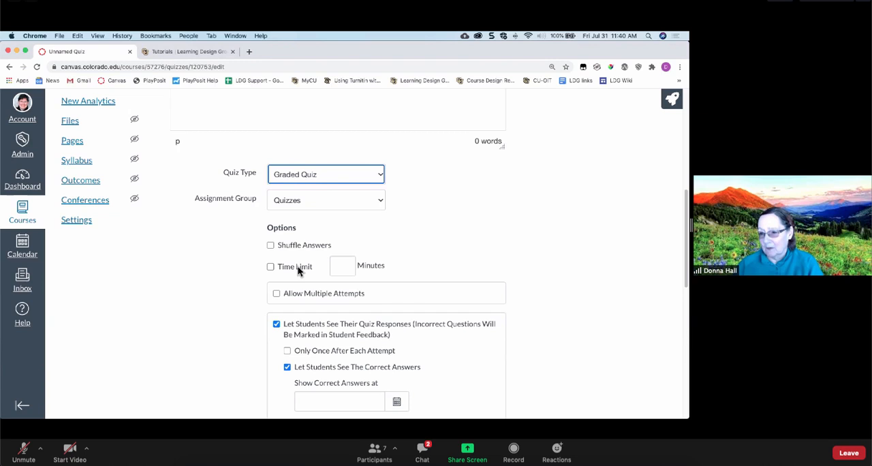
# - Allow multiple attempts on the quiz and keep the Highest score
pyautogui.scroll(-2, 297, 266)
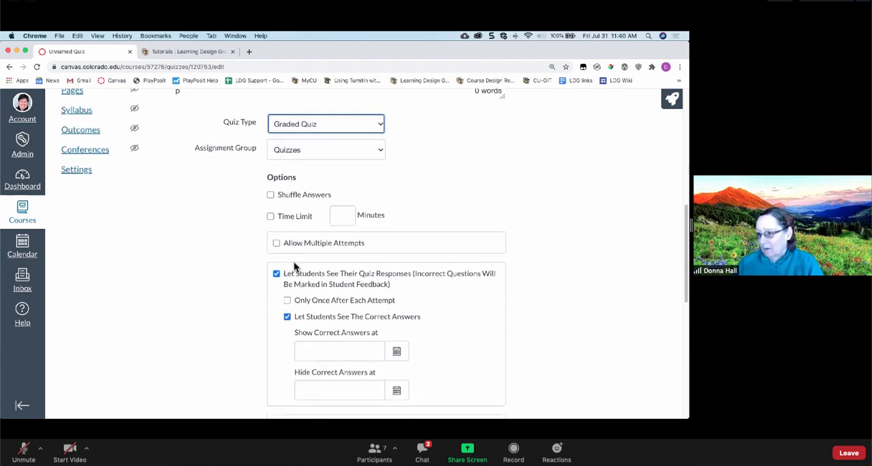
pyautogui.click(299, 243)
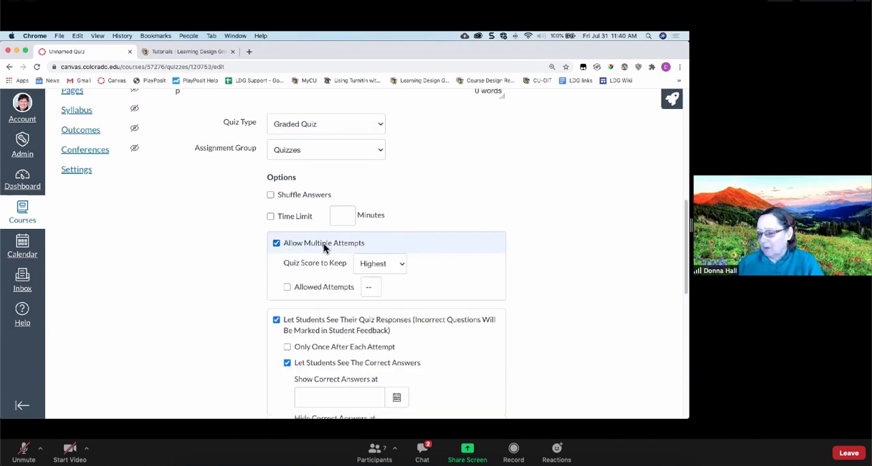
pyautogui.click(366, 265)
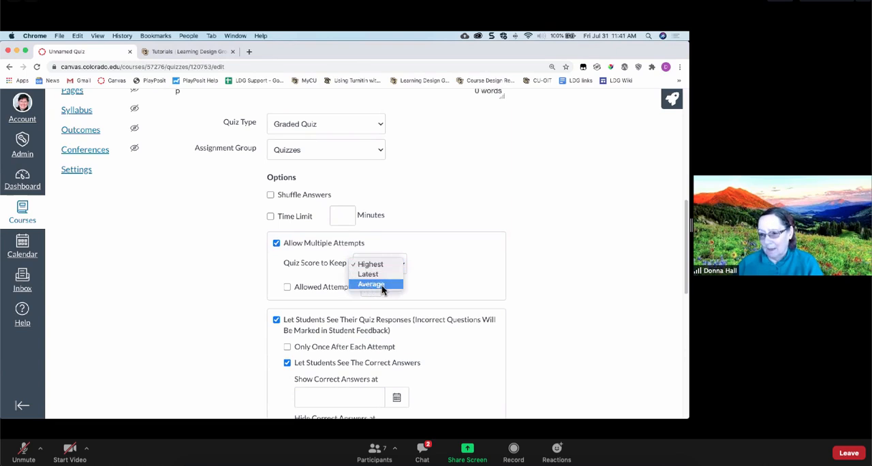
pyautogui.click(325, 279)
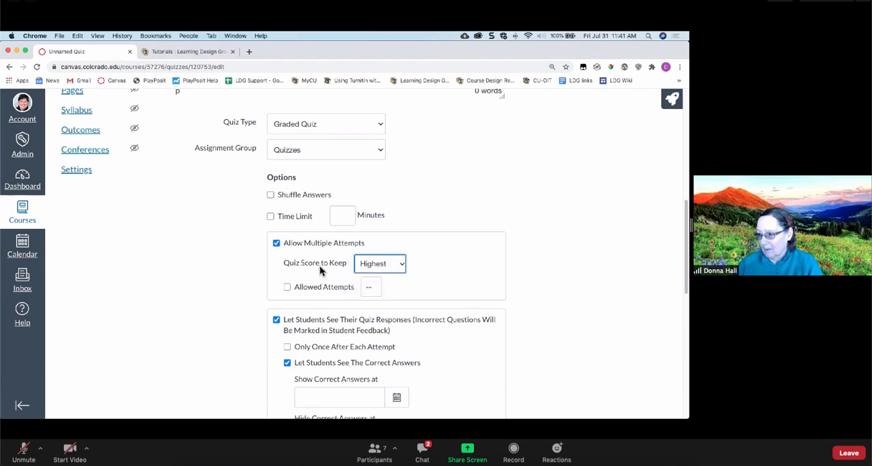
pyautogui.scroll(-1, 318, 269)
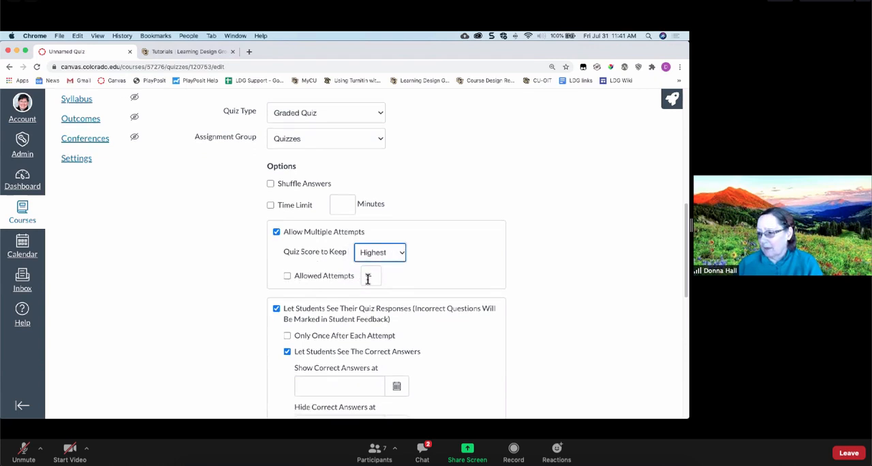
pyautogui.click(368, 278)
pyautogui.click(300, 279)
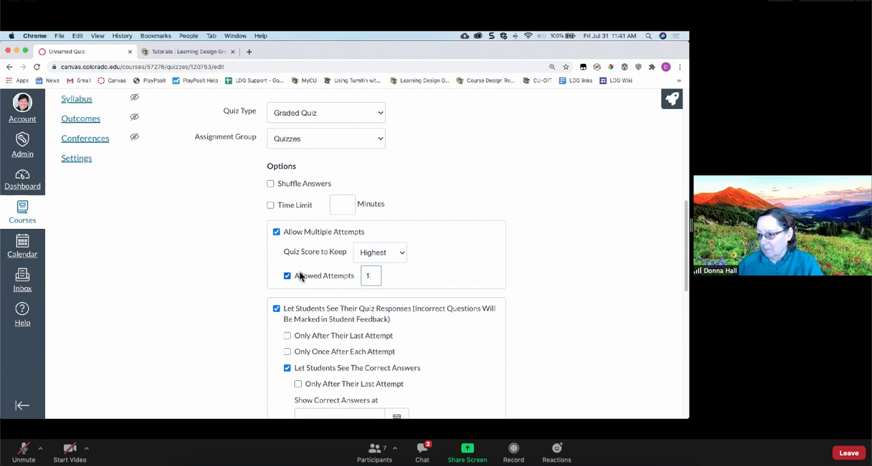
pyautogui.click(287, 276)
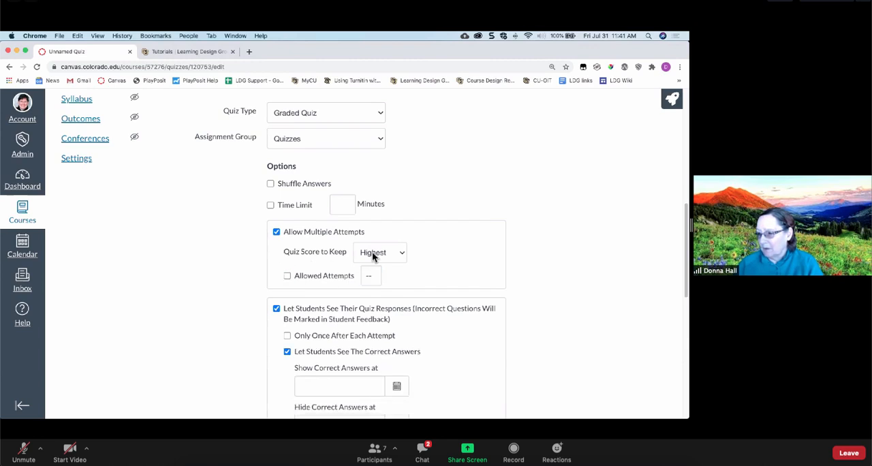
# - Limit the quiz's allowed attempts to 2
pyautogui.click(287, 277)
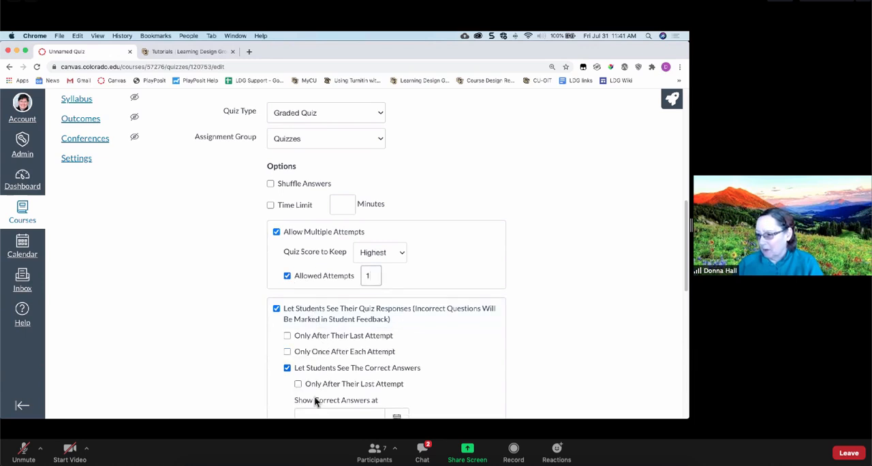
pyautogui.doubleClick(371, 276)
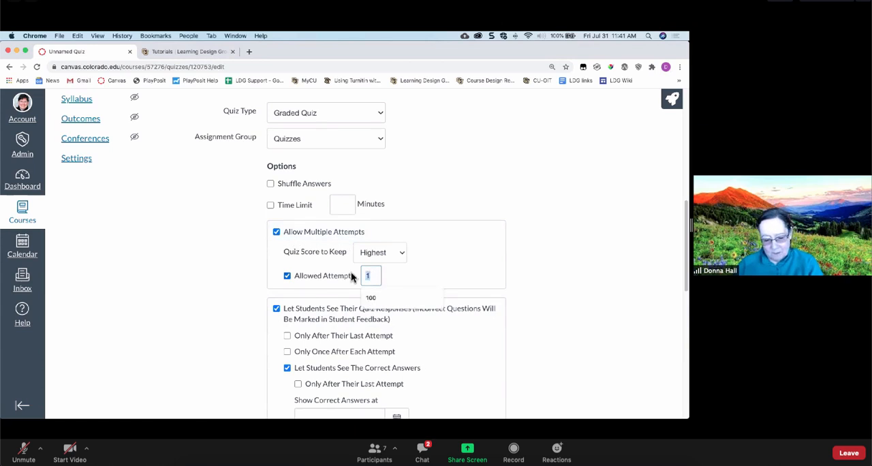
pyautogui.write('2')
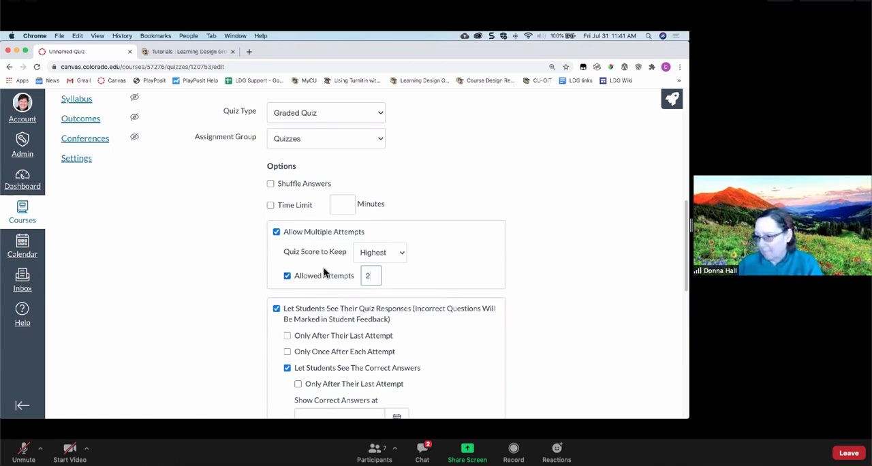
pyautogui.click(255, 262)
# - Examine the options that let students see their quiz responses and the correct answers
pyautogui.scroll(-2, 255, 261)
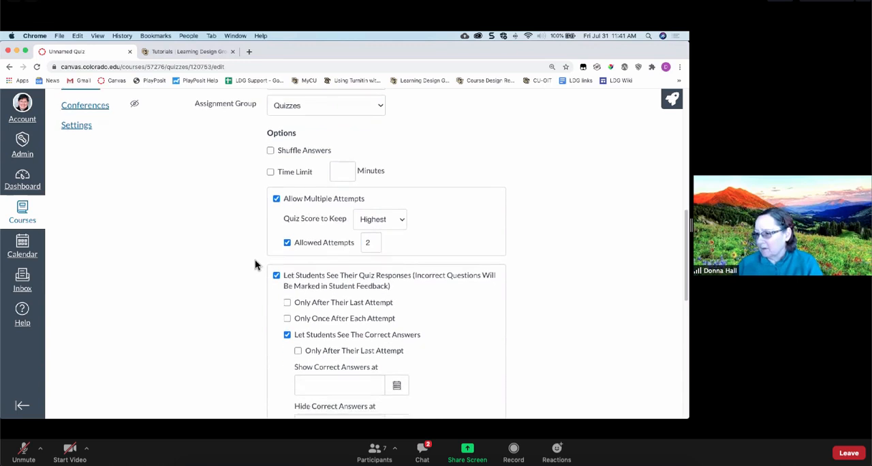
pyautogui.scroll(-2, 256, 264)
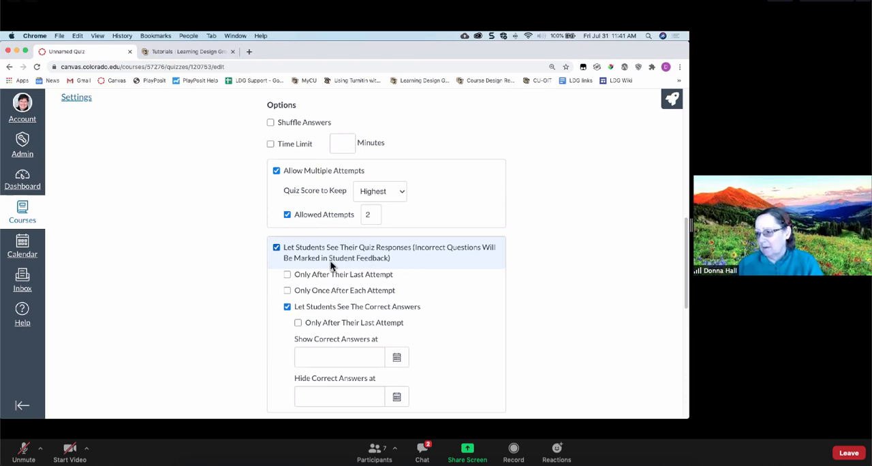
pyautogui.scroll(-1, 362, 266)
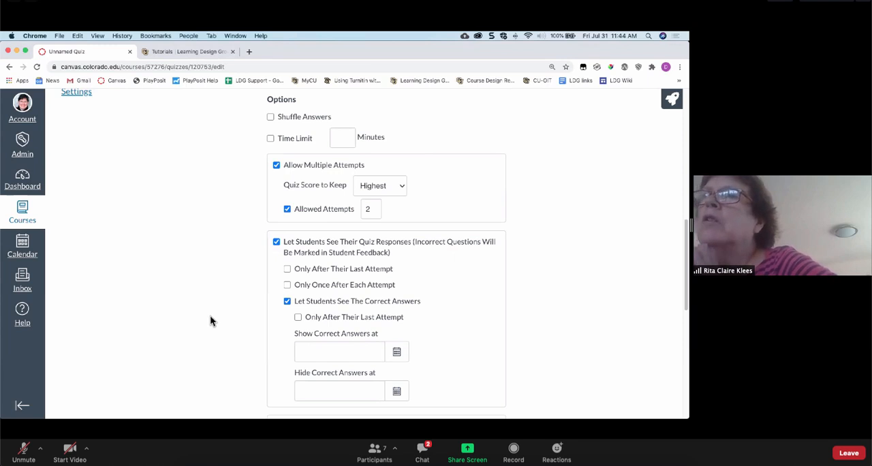
pyautogui.moveTo(427, 50); pyautogui.dragTo(0, 181)
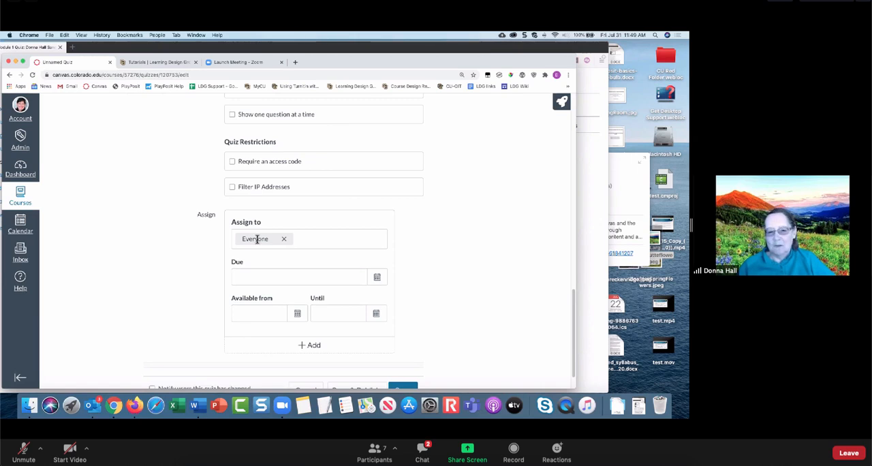
# - Assign the quiz to the sandbox course section and remove that section again, leaving Everyone assigned
pyautogui.click(311, 235)
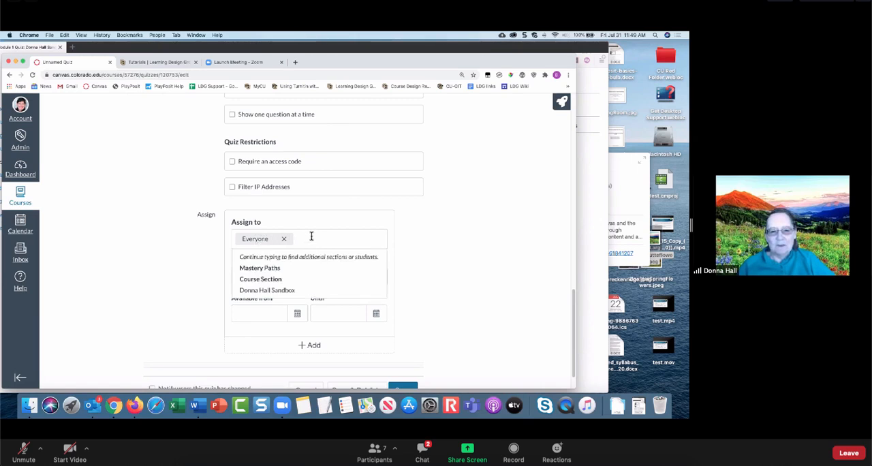
pyautogui.scroll(-1, 288, 285)
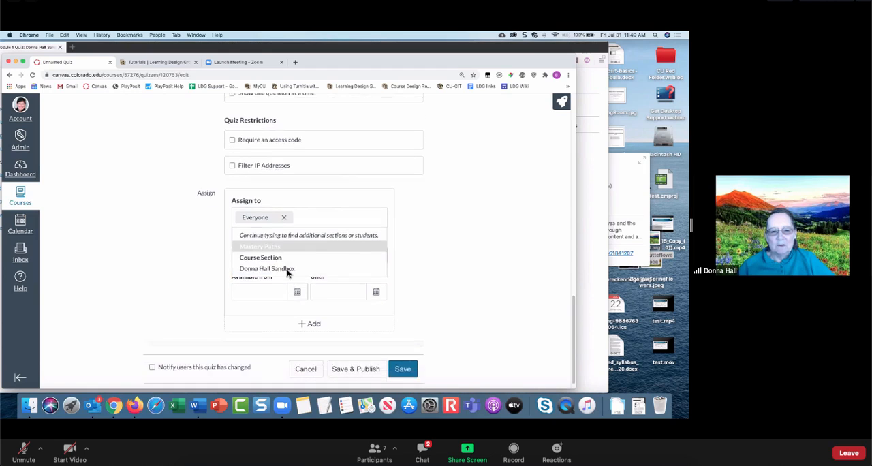
pyautogui.click(275, 268)
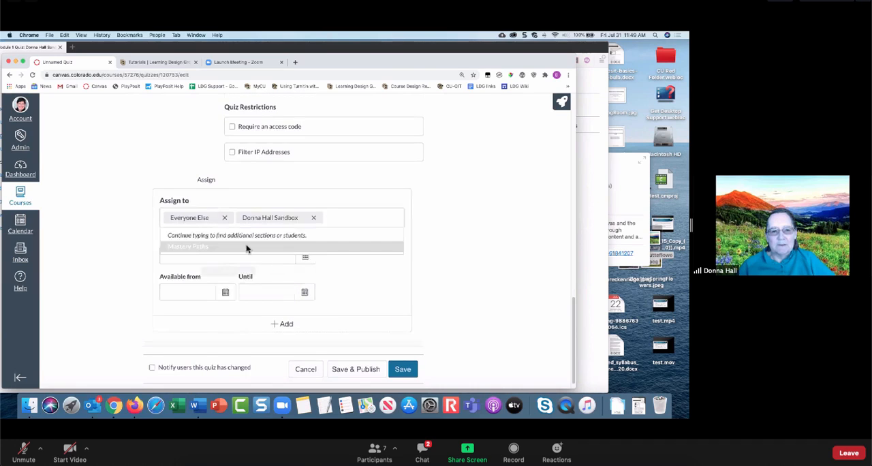
pyautogui.click(314, 218)
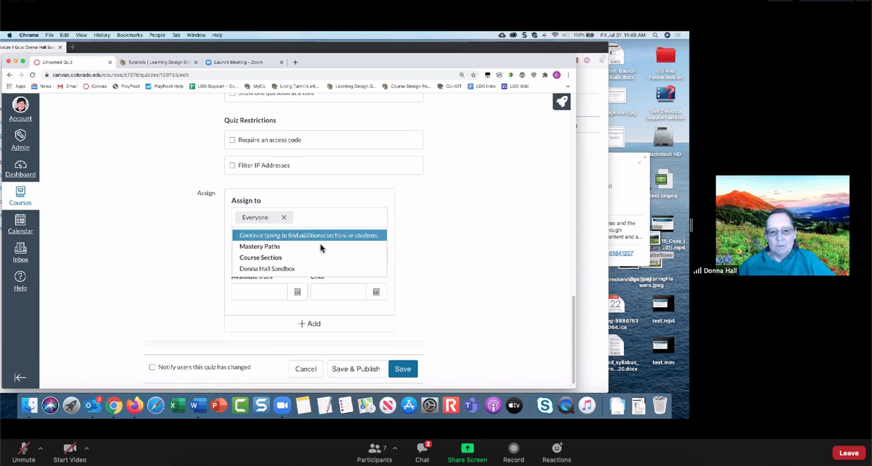
pyautogui.click(467, 255)
# - Examine the Due, Available from and Until date fields and review the quiz's settings from the instructions to the restrictions
pyautogui.scroll(1, 422, 279)
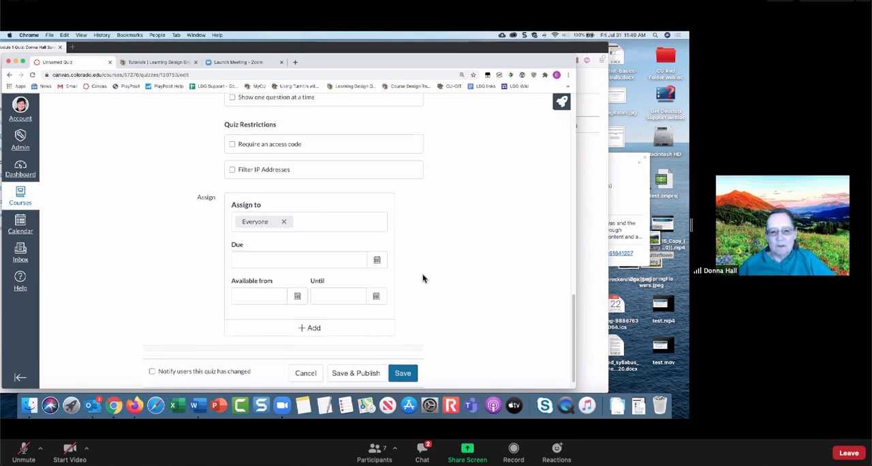
pyautogui.click(286, 269)
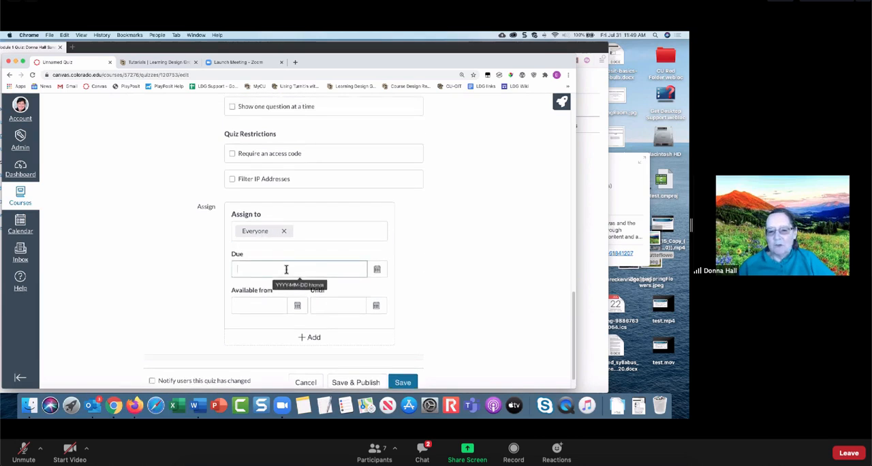
pyautogui.click(335, 307)
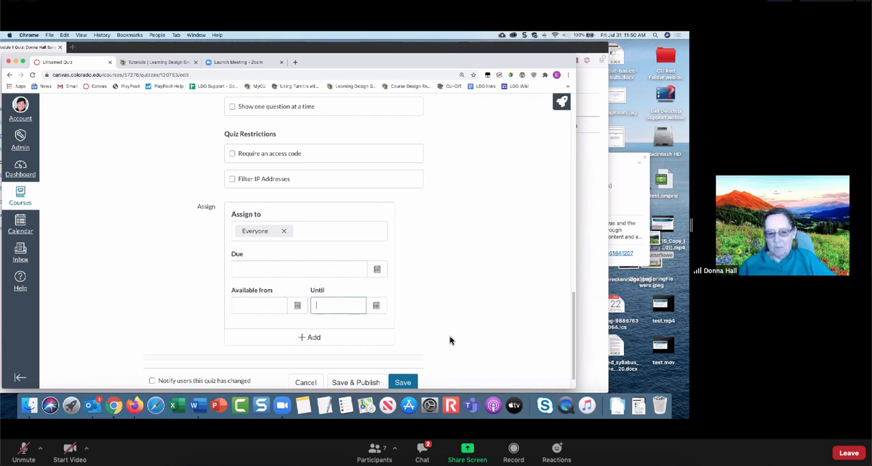
pyautogui.scroll(5, 449, 338)
pyautogui.scroll(10, 449, 336)
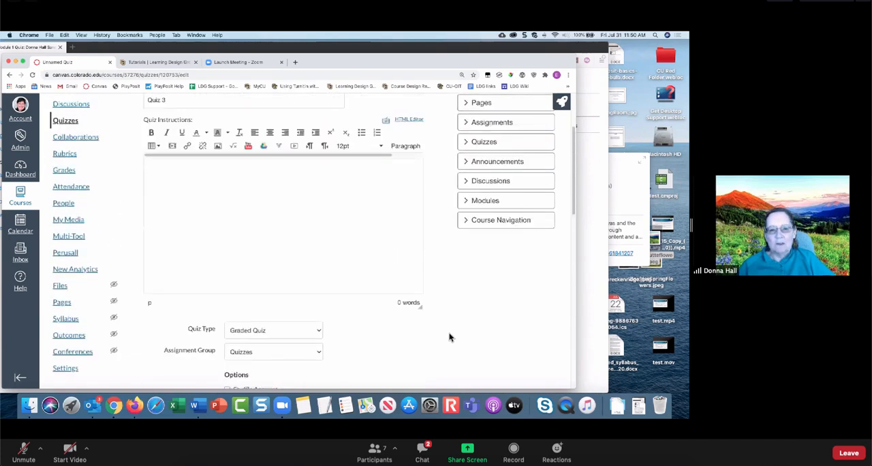
pyautogui.scroll(-5, 450, 337)
pyautogui.scroll(5, 448, 335)
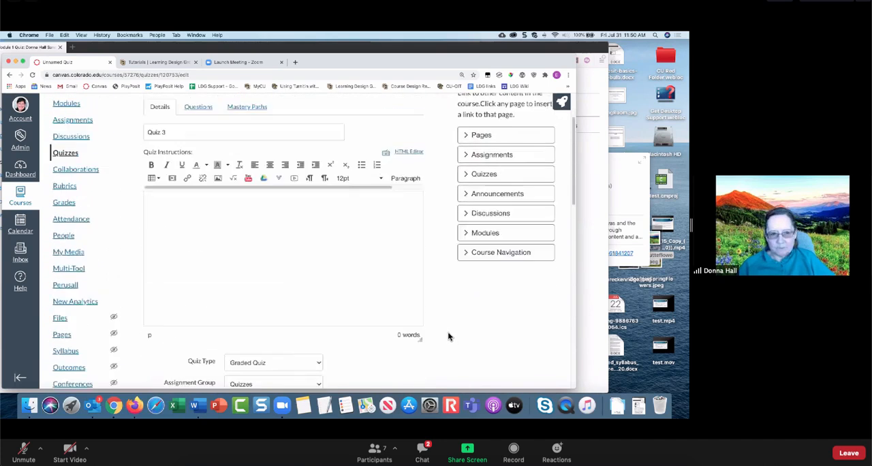
pyautogui.scroll(-8, 430, 331)
pyautogui.scroll(-8, 428, 332)
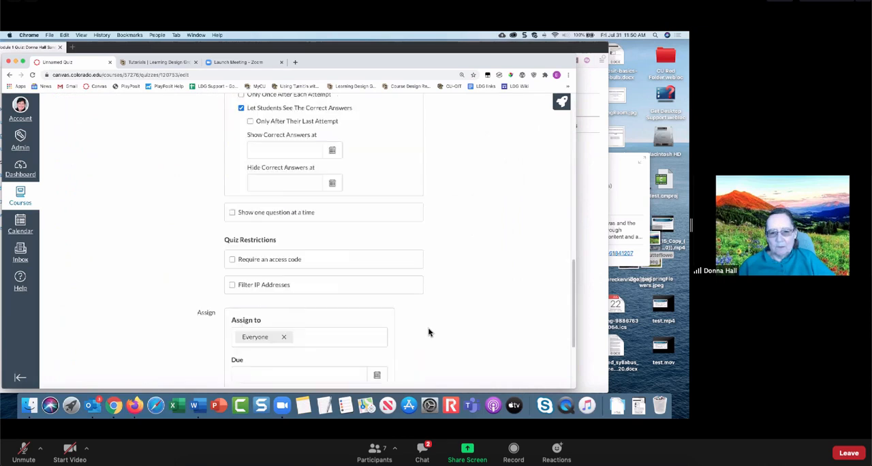
# - Save the quiz's settings and reopen the quiz for editing at its questions
pyautogui.click(409, 358)
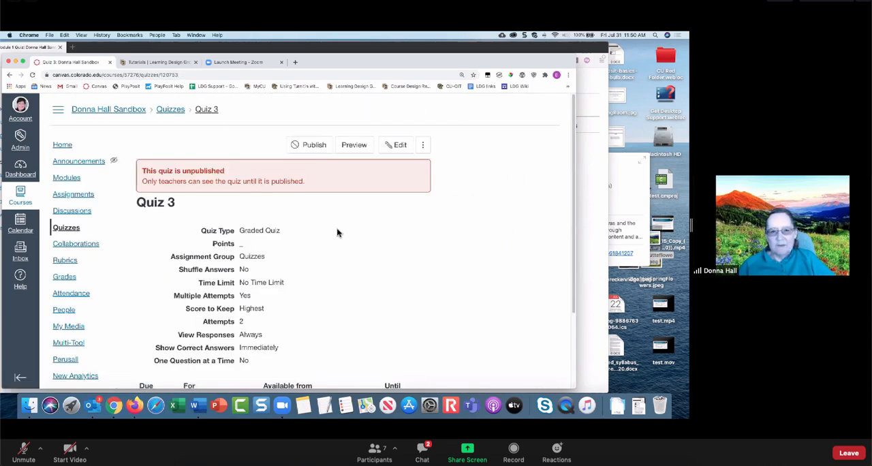
pyautogui.click(399, 145)
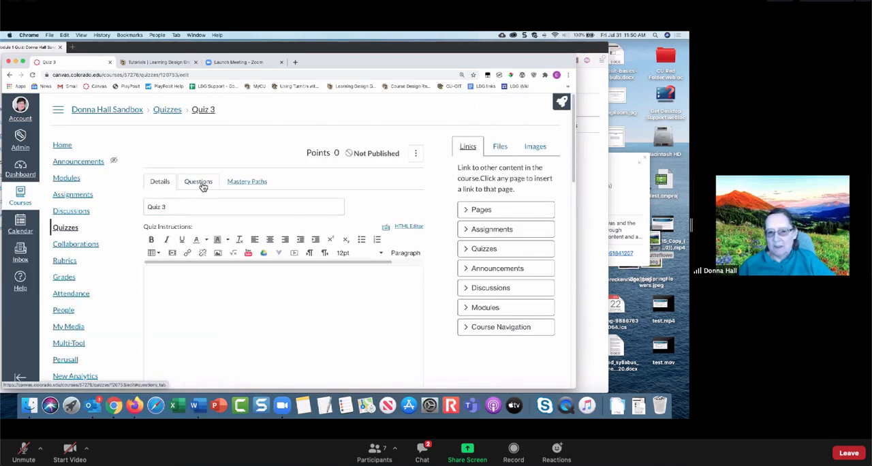
pyautogui.click(202, 184)
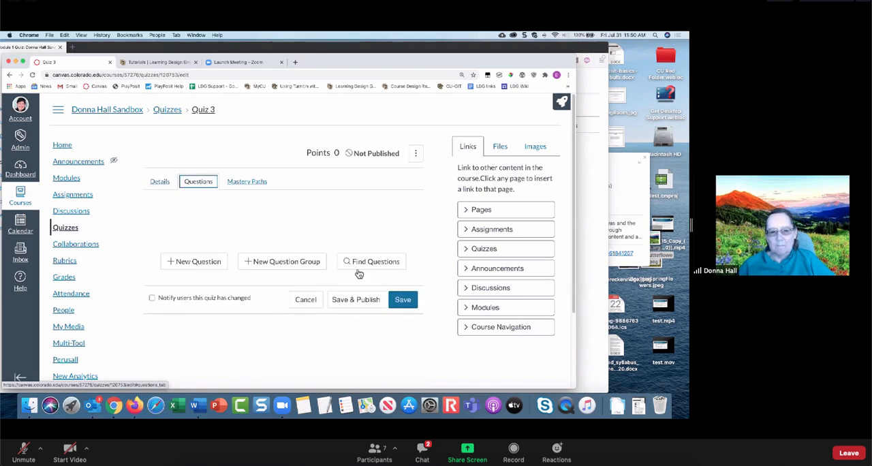
# - Examine the available question types and the Formula Question form in a new question, and discard that question
pyautogui.click(203, 266)
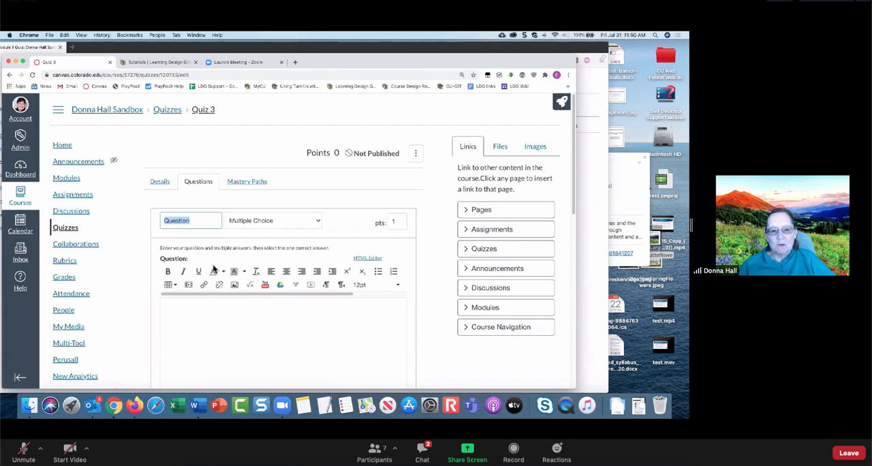
pyautogui.click(258, 222)
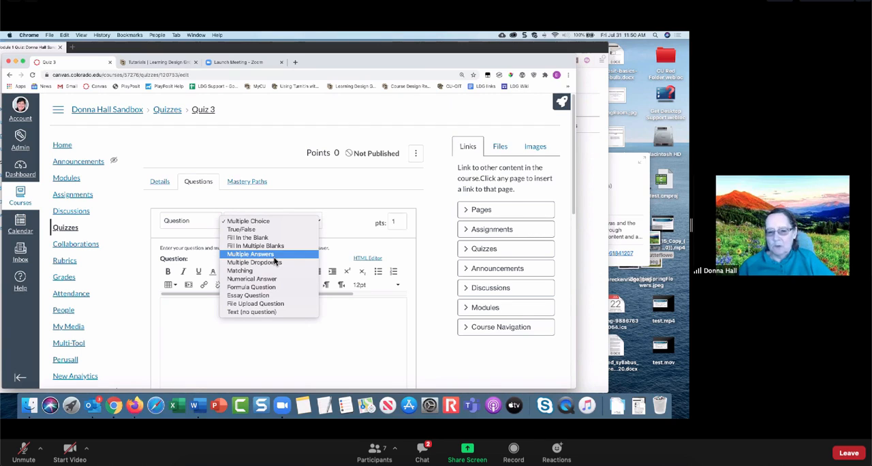
pyautogui.click(271, 290)
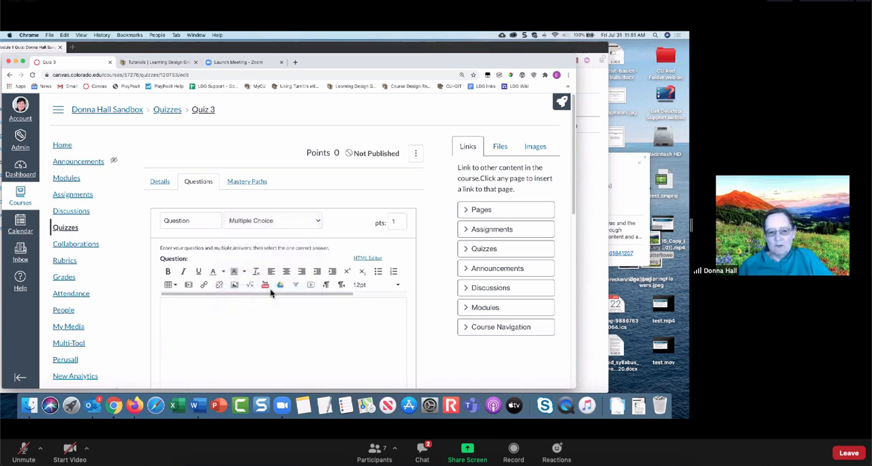
pyautogui.click(284, 224)
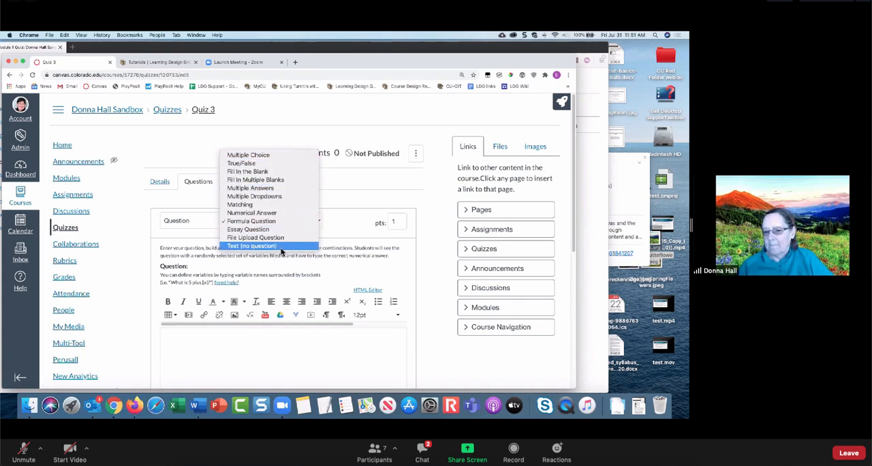
pyautogui.click(339, 189)
pyautogui.scroll(-5, 312, 197)
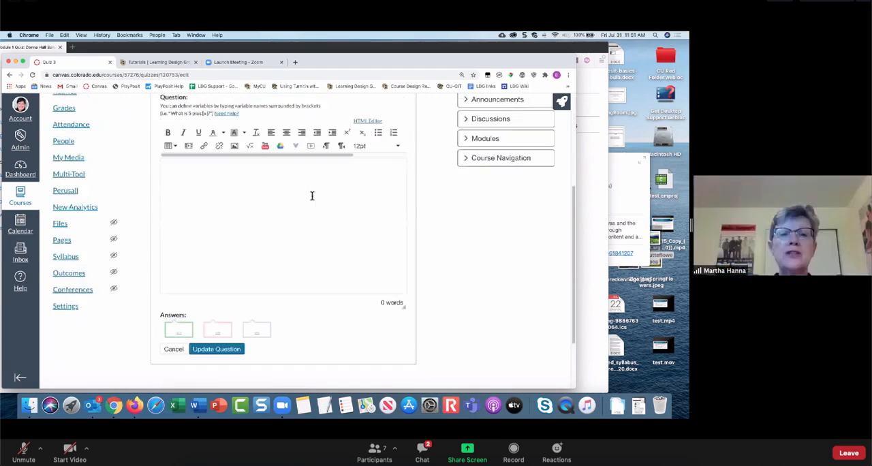
pyautogui.scroll(4, 312, 195)
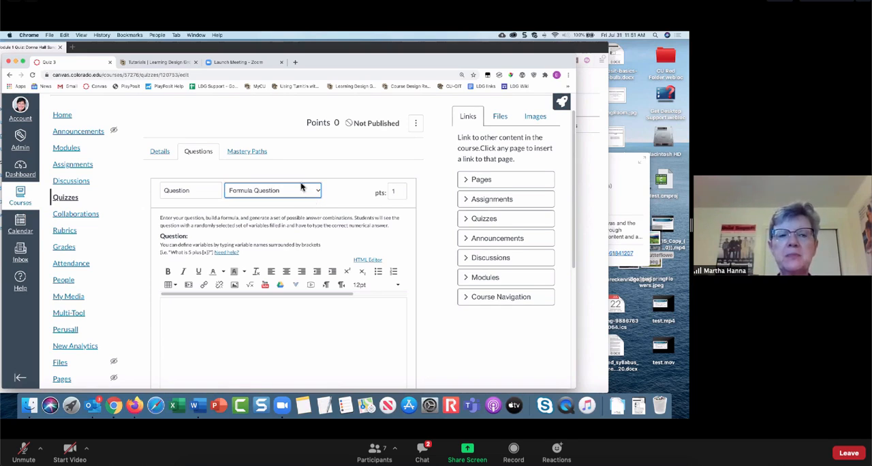
pyautogui.scroll(-5, 318, 164)
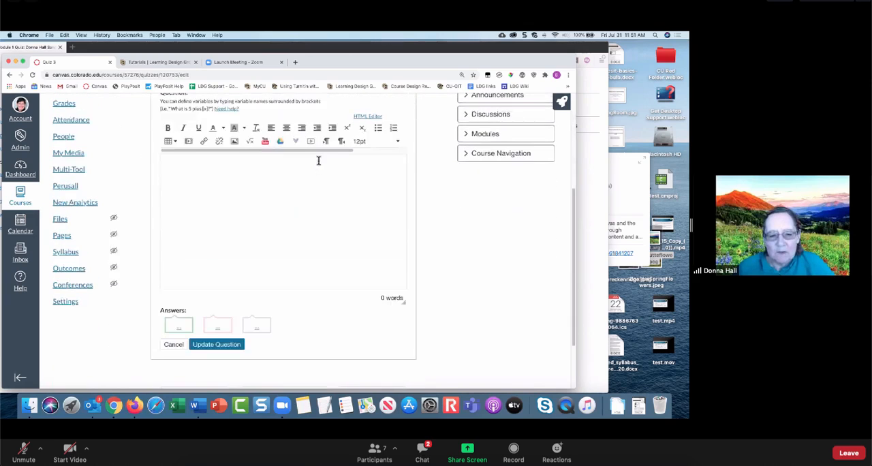
pyautogui.scroll(5, 318, 160)
pyautogui.scroll(-5, 315, 167)
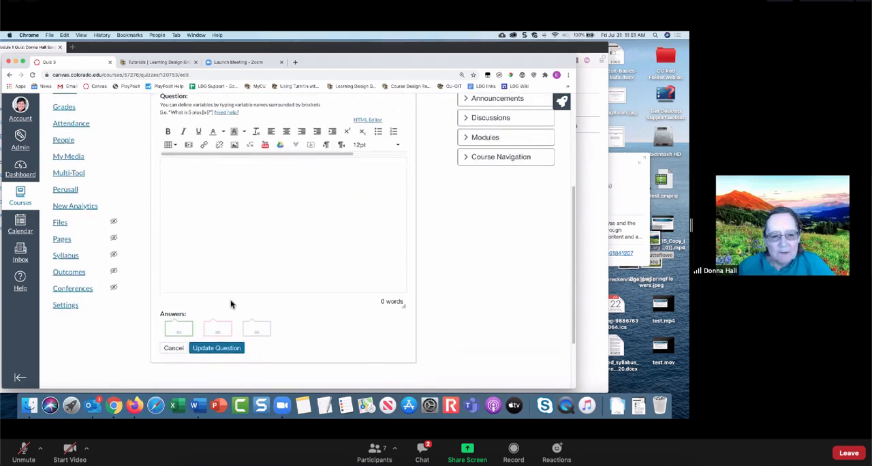
pyautogui.click(173, 348)
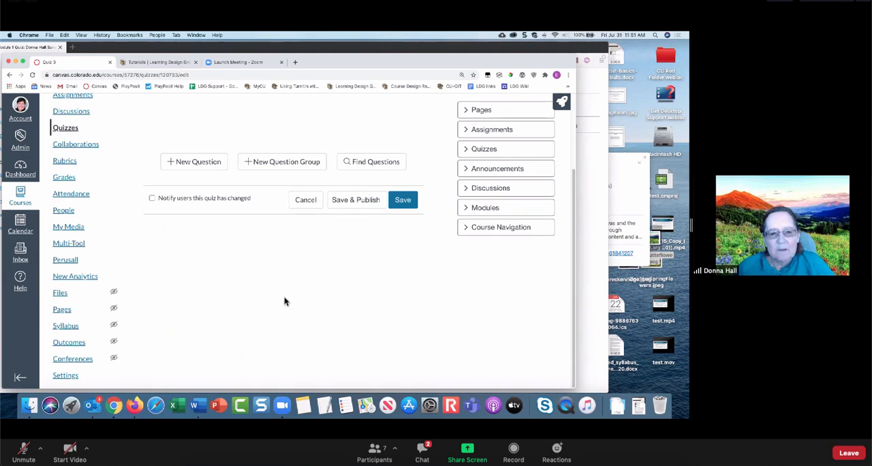
# - Start a new question group named Group1 that picks 15 questions
pyautogui.click(281, 162)
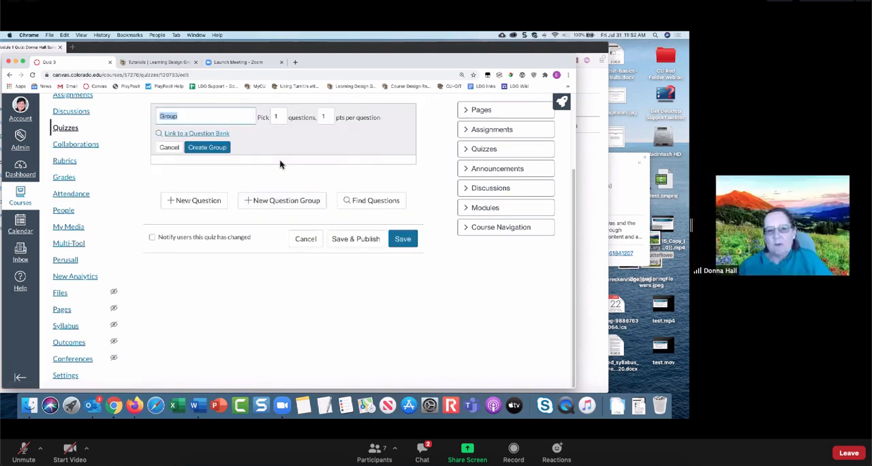
pyautogui.click(192, 117)
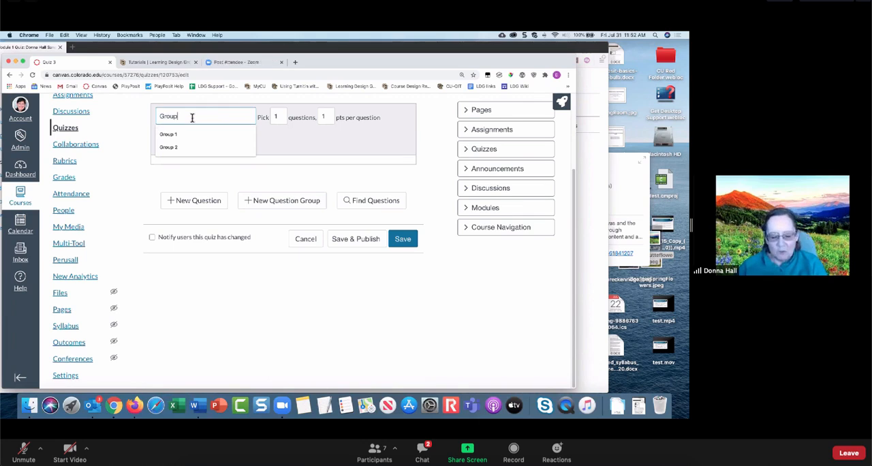
pyautogui.write('1')
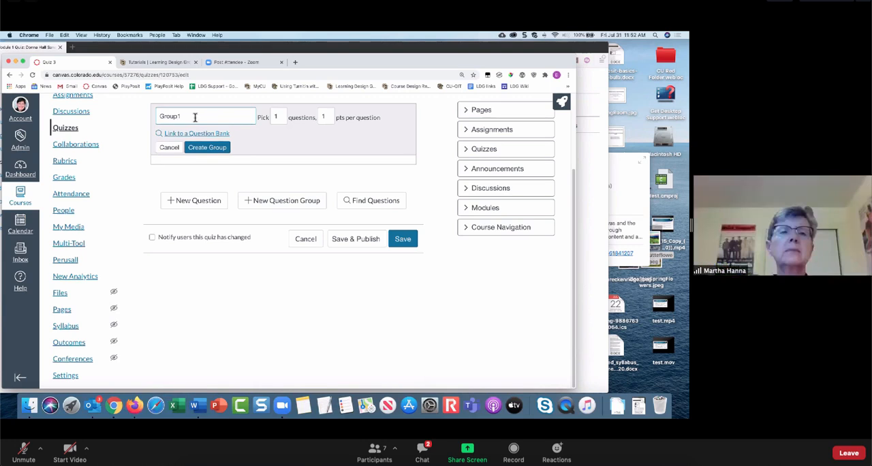
pyautogui.click(275, 116)
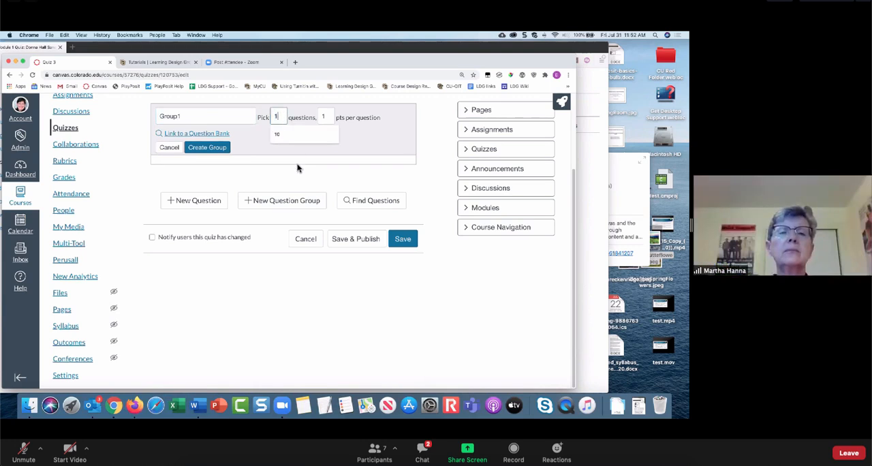
pyautogui.write('5')
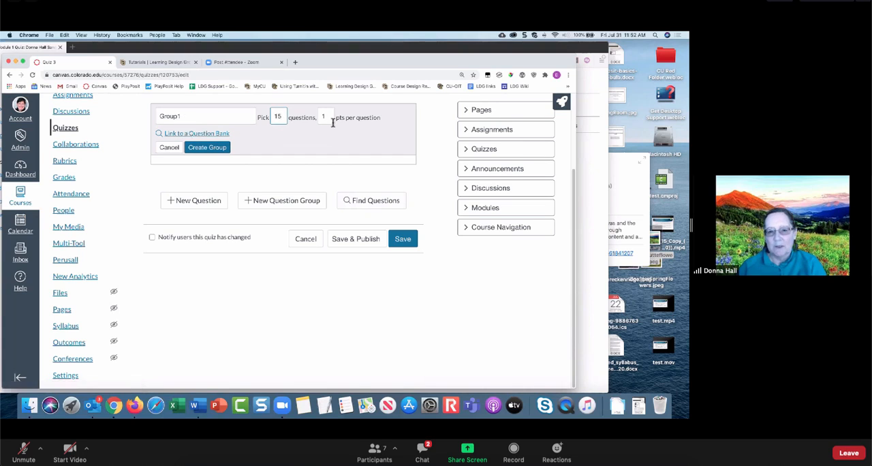
# - Link the question group to the ConnectiveTissues question bank and create the group
pyautogui.click(214, 136)
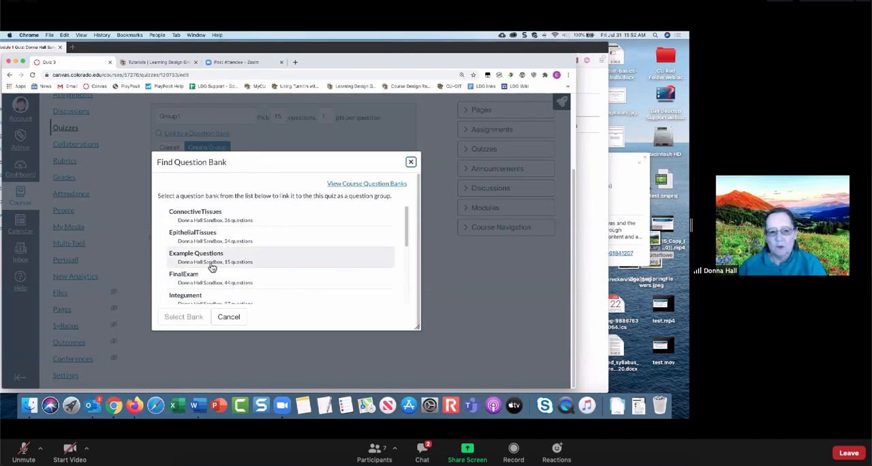
pyautogui.click(205, 218)
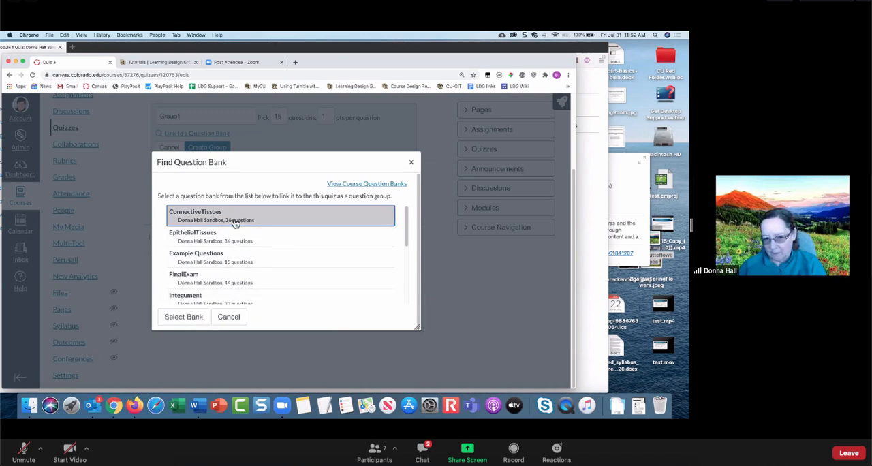
pyautogui.click(183, 316)
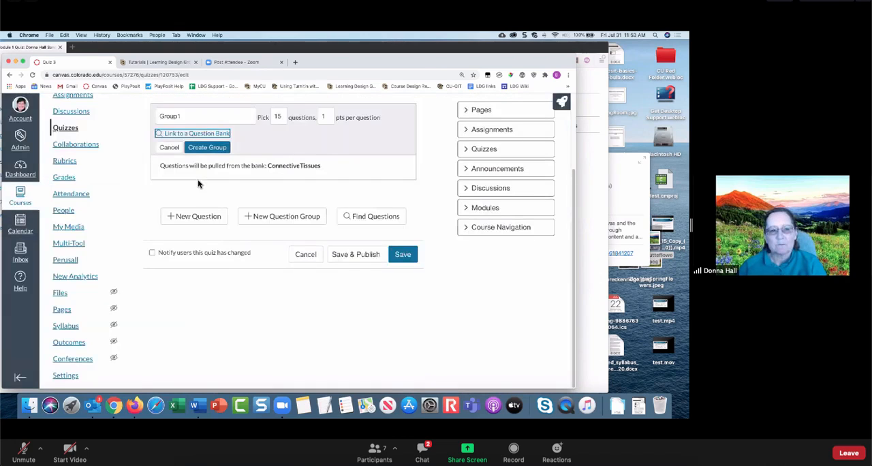
pyautogui.click(203, 150)
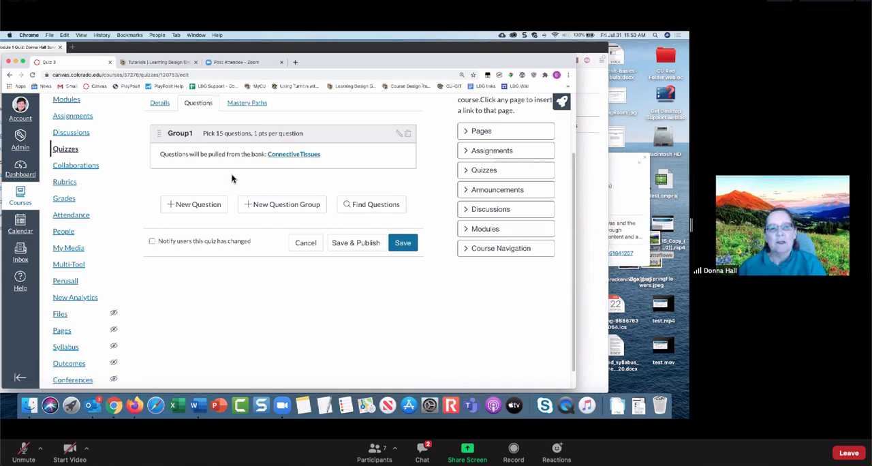
pyautogui.click(198, 209)
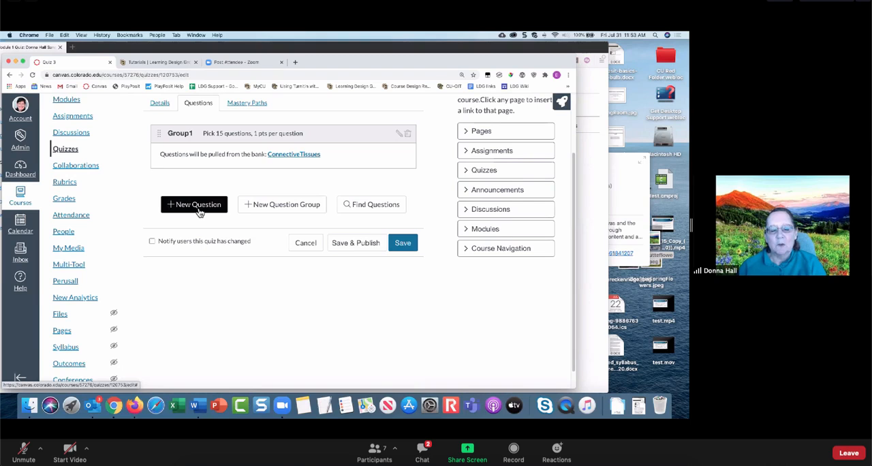
pyautogui.click(198, 210)
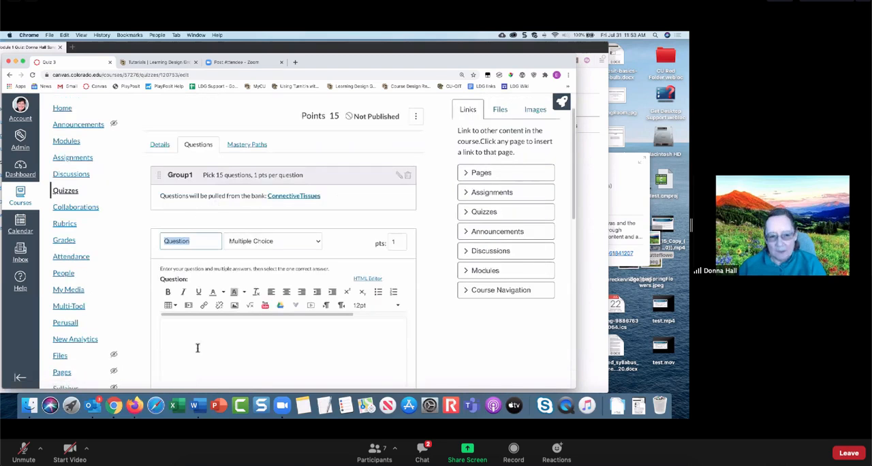
pyautogui.scroll(-15, 426, 267)
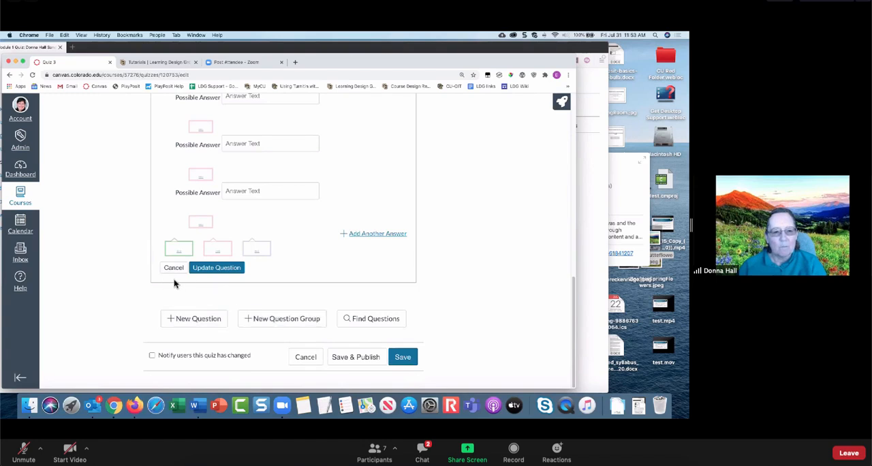
# - Find existing questions in the ConnectiveTissues bank and select cells 3, cells 4, cells 5 and cells 6
pyautogui.click(365, 183)
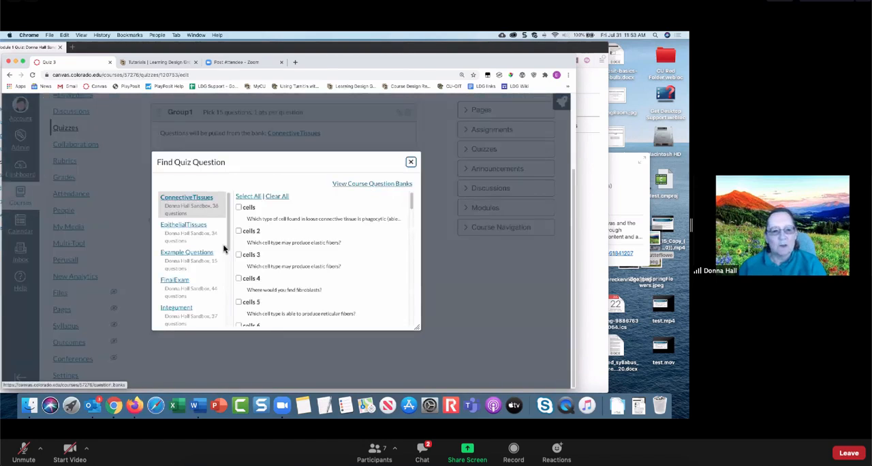
pyautogui.click(185, 202)
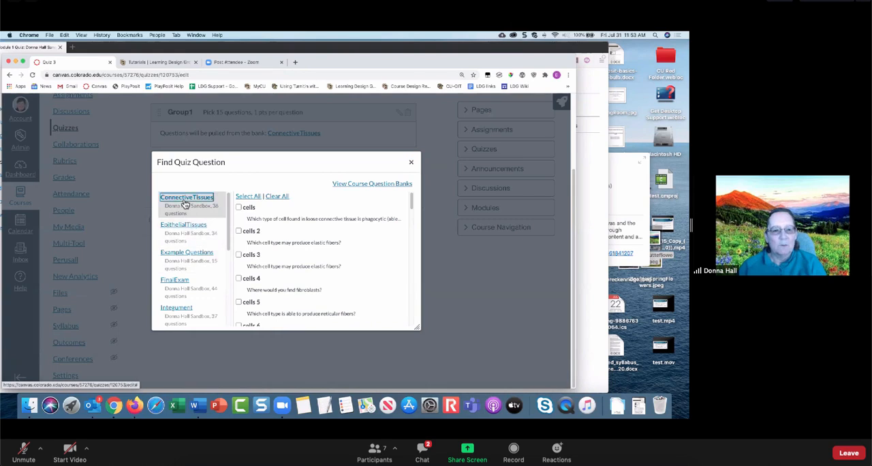
pyautogui.click(239, 255)
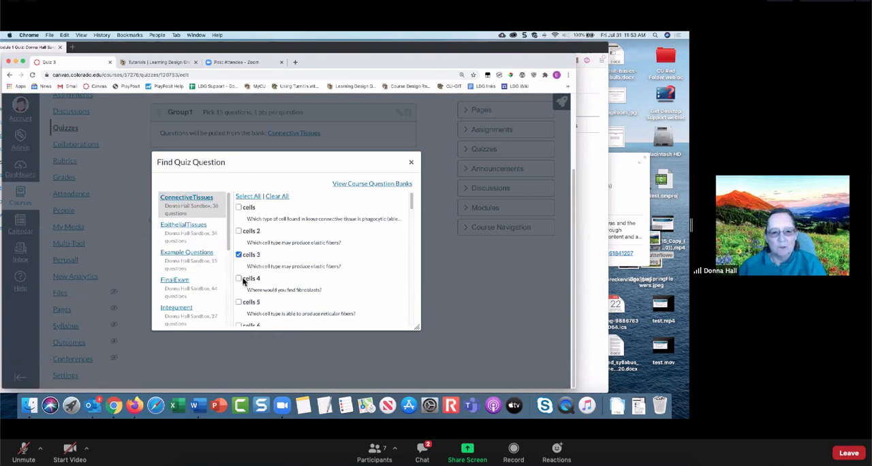
pyautogui.click(238, 279)
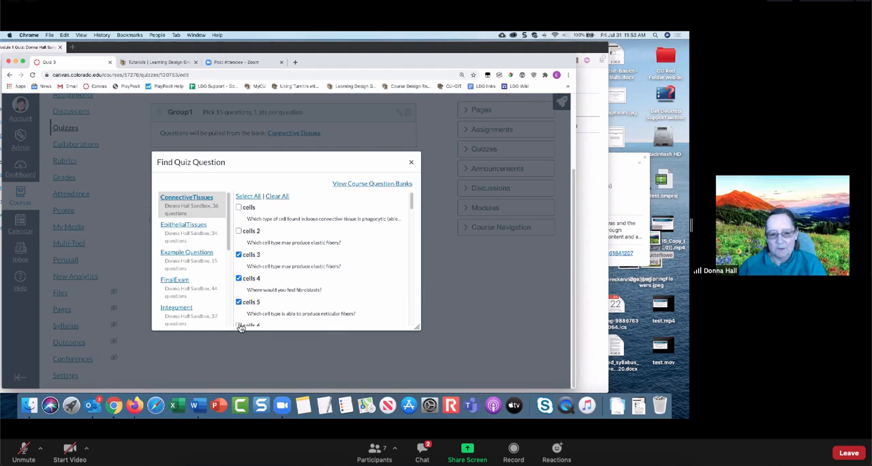
pyautogui.scroll(-10, 397, 252)
pyautogui.scroll(-5, 394, 255)
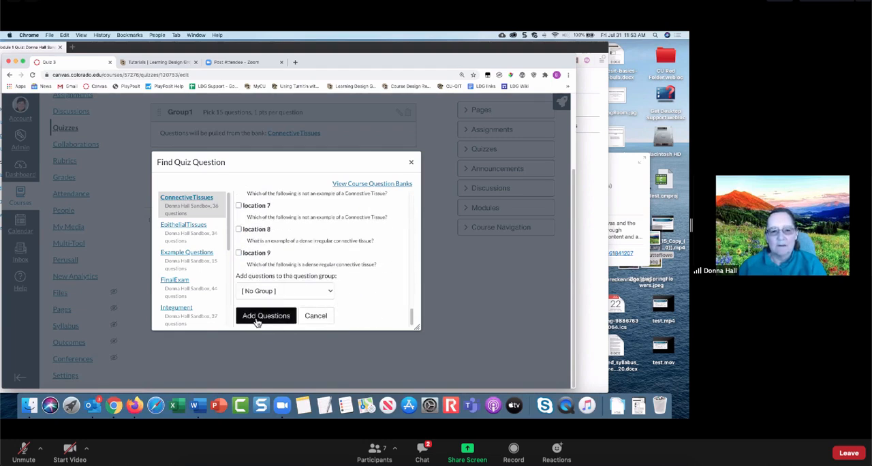
# - Add the selected bank questions to the question group Group1 and review them in the quiz
pyautogui.click(265, 291)
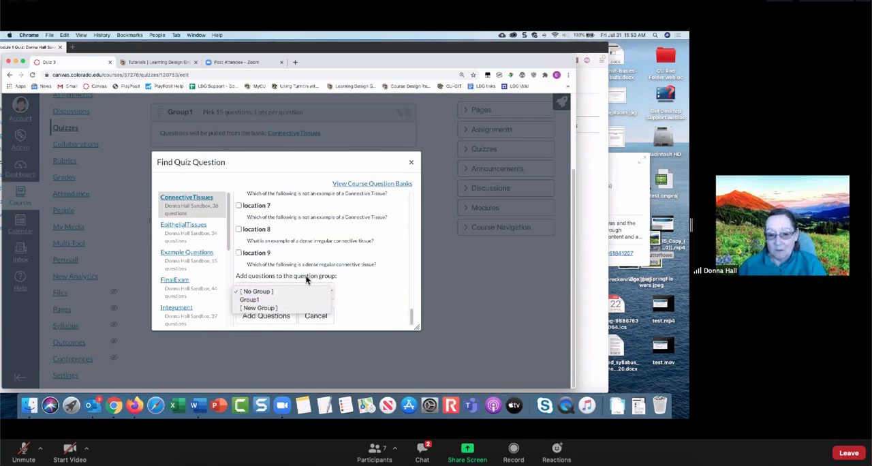
pyautogui.click(255, 300)
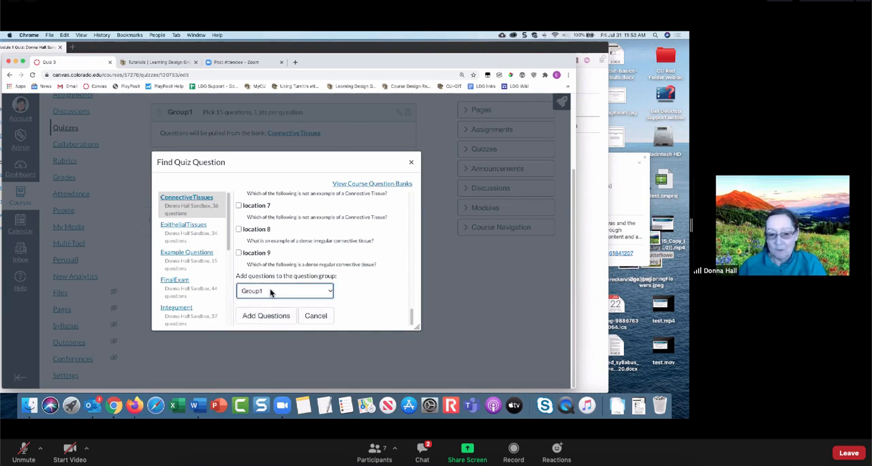
pyautogui.click(265, 316)
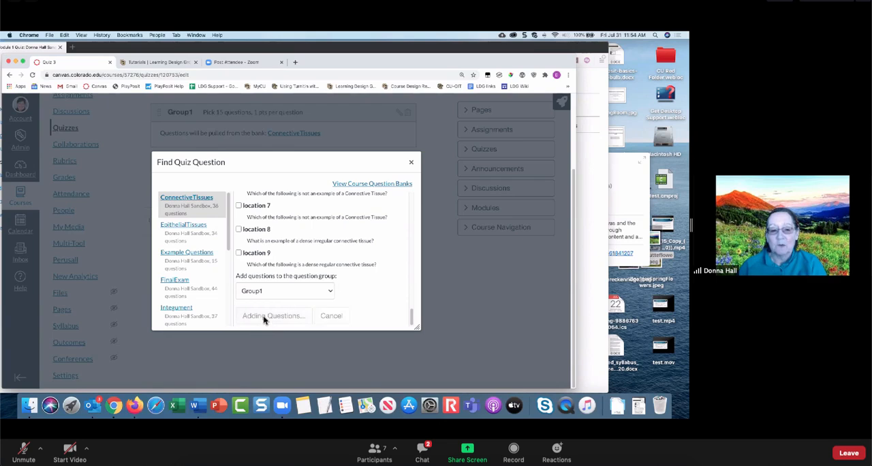
pyautogui.scroll(-5, 265, 317)
pyautogui.scroll(4, 242, 277)
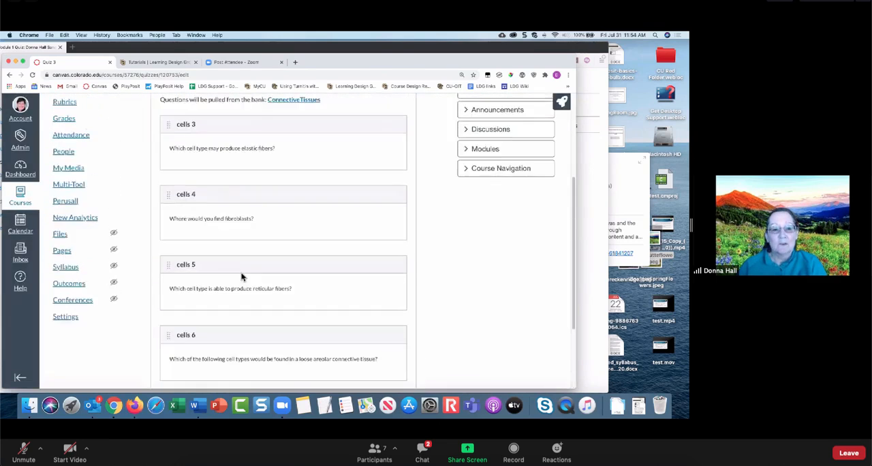
pyautogui.scroll(1, 242, 277)
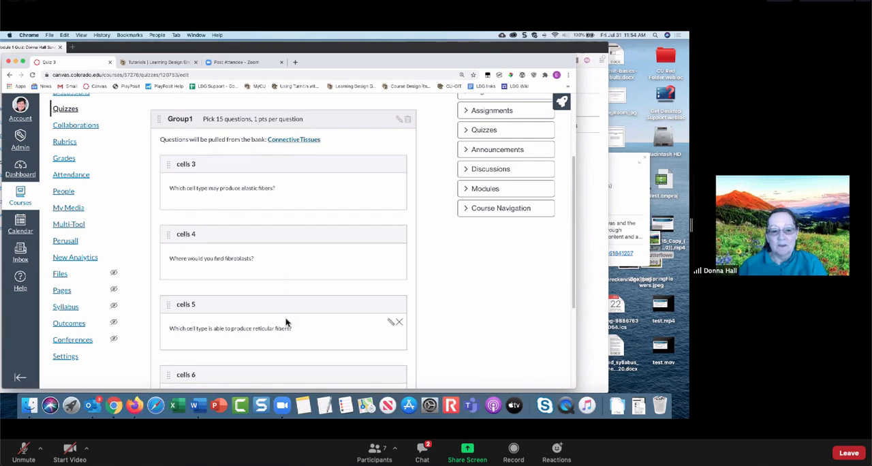
pyautogui.scroll(-3, 286, 323)
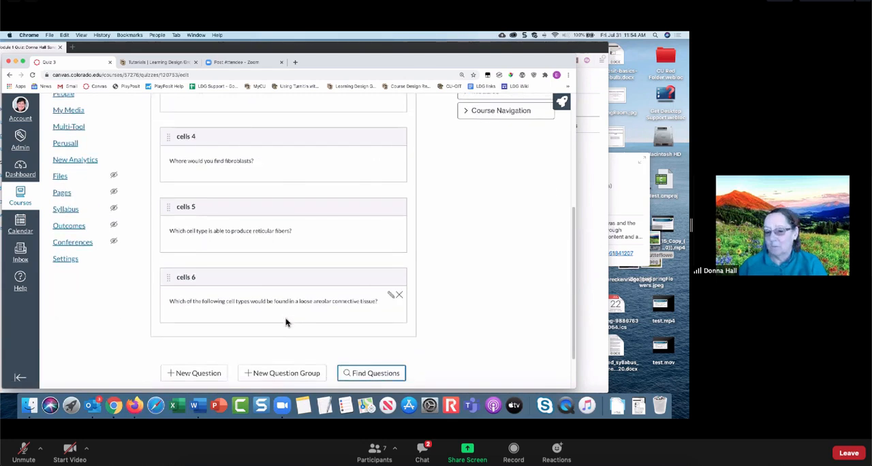
# - Delete the question group Group1 from the quiz and confirm the deletion
pyautogui.scroll(1, 286, 322)
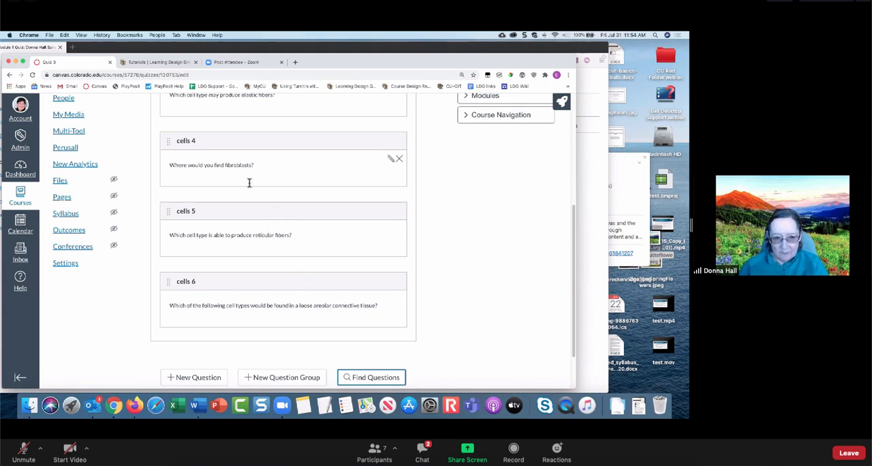
pyautogui.scroll(5, 276, 273)
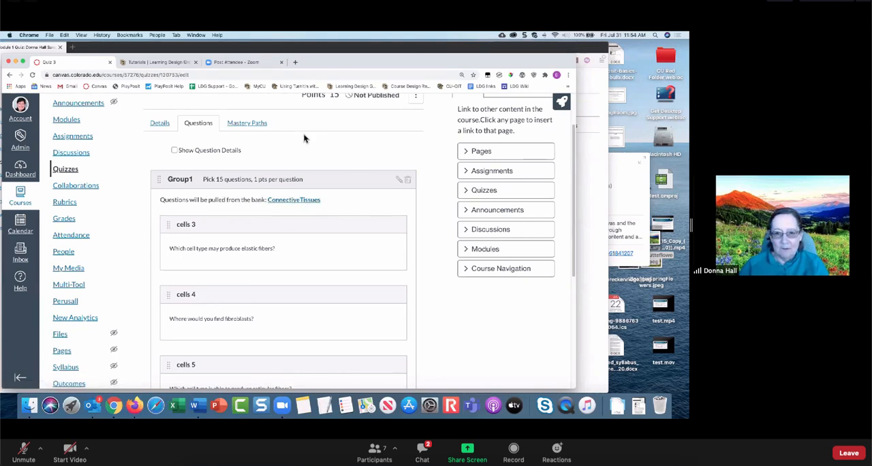
pyautogui.scroll(2, 303, 138)
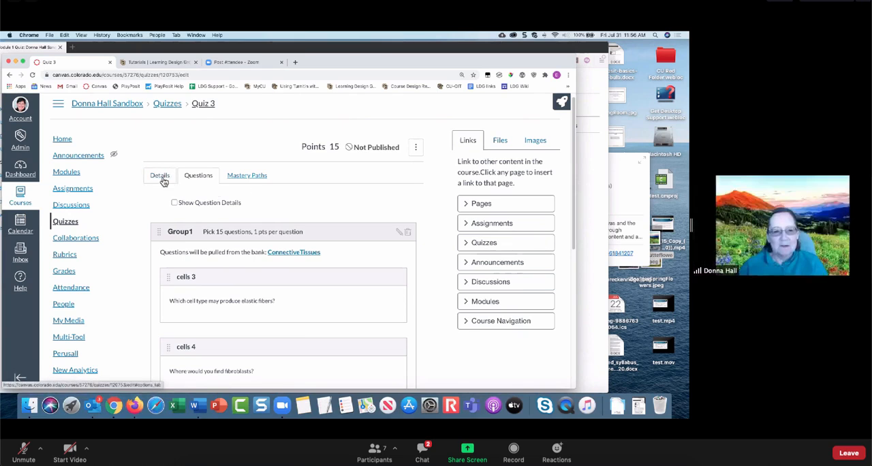
pyautogui.click(201, 175)
pyautogui.scroll(-2, 269, 202)
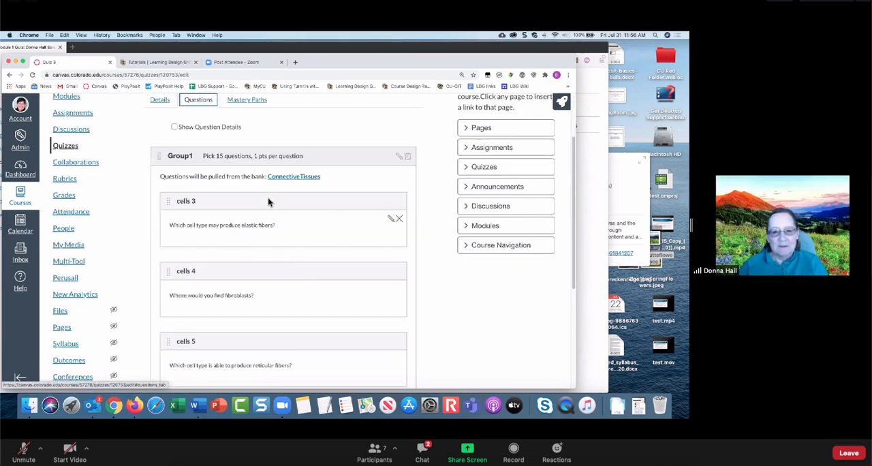
pyautogui.scroll(1, 320, 188)
pyautogui.click(408, 163)
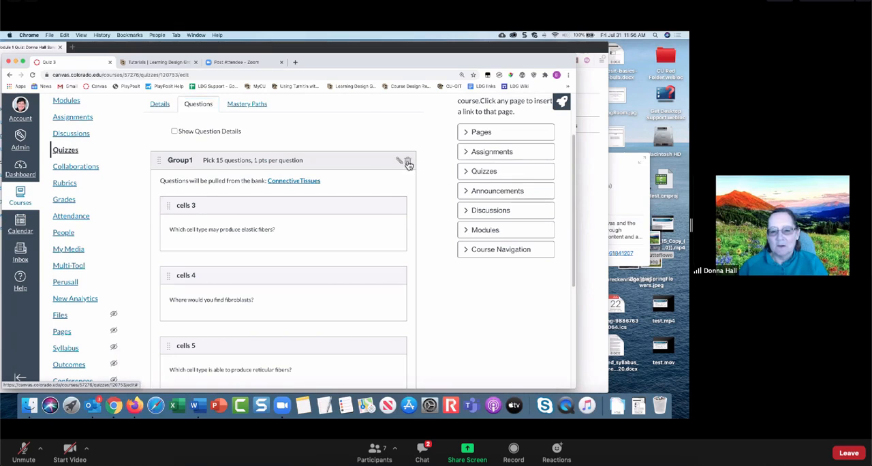
pyautogui.click(350, 116)
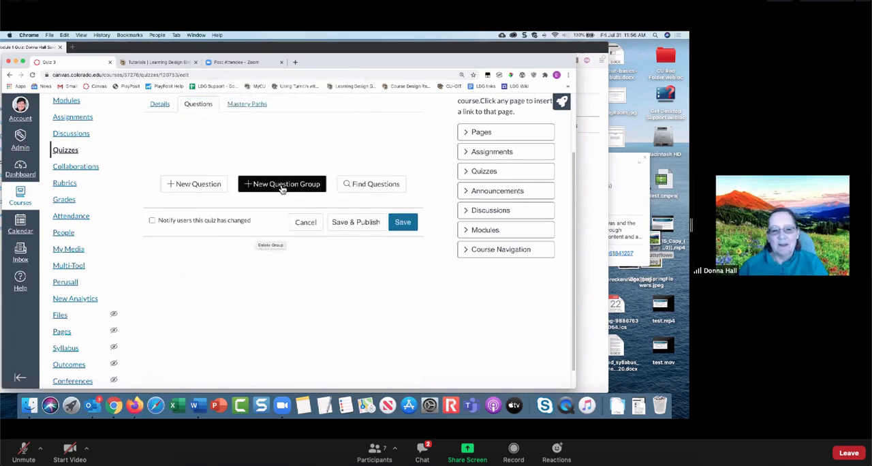
# - Start a new question group named Pick 3 that picks 3 questions
pyautogui.click(282, 185)
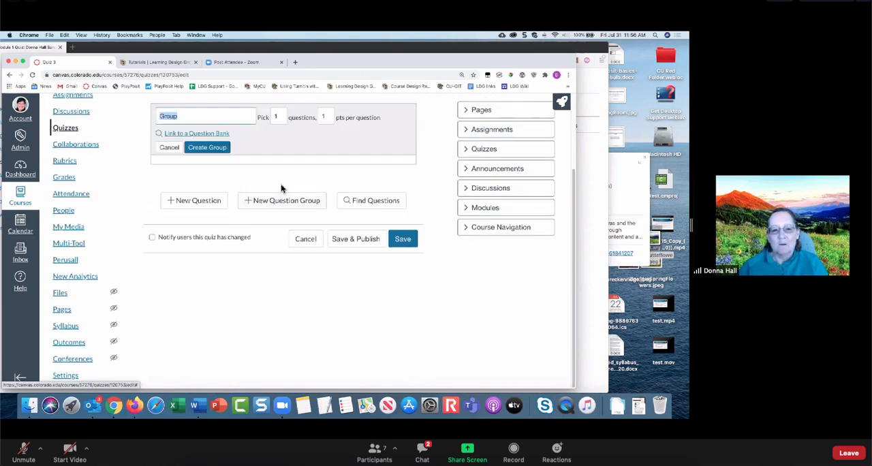
pyautogui.click(191, 115)
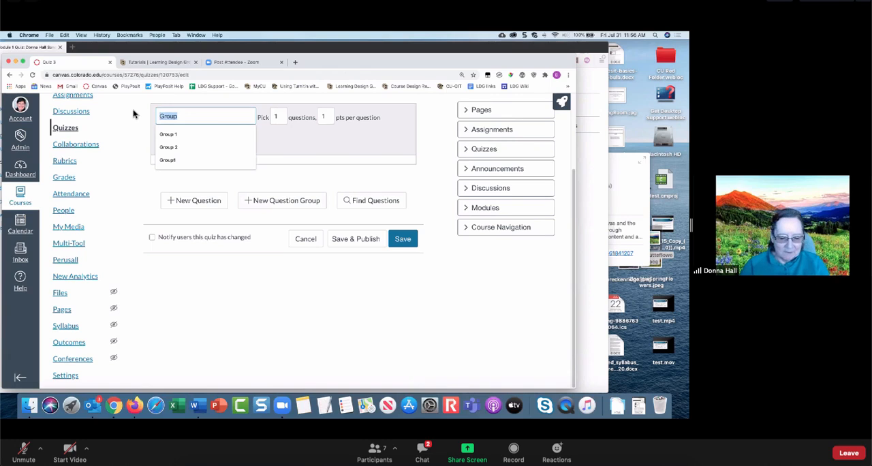
pyautogui.write('Pick 3')
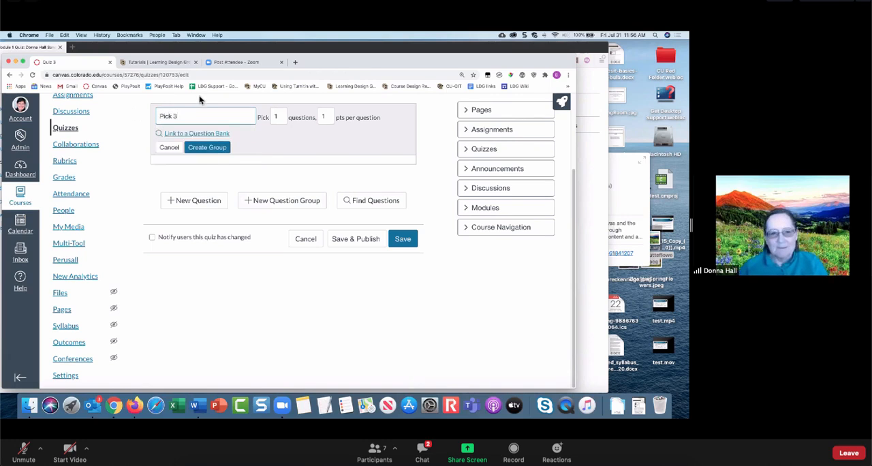
pyautogui.doubleClick(282, 116)
pyautogui.write('3')
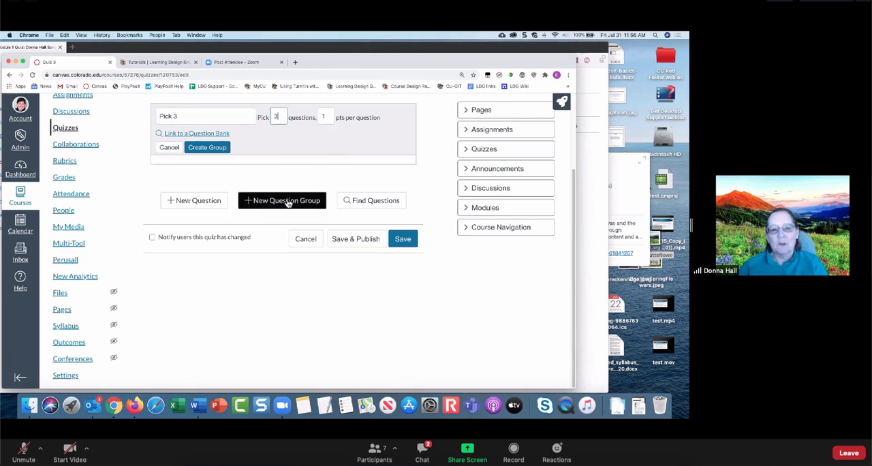
pyautogui.click(258, 167)
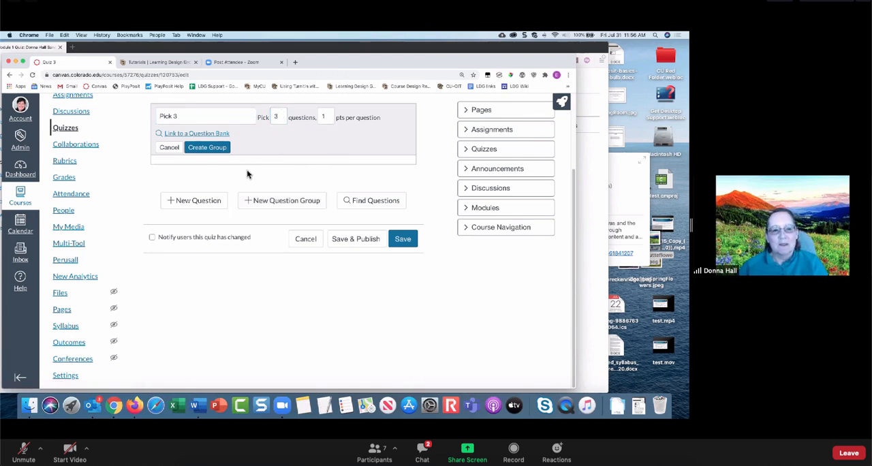
pyautogui.click(192, 204)
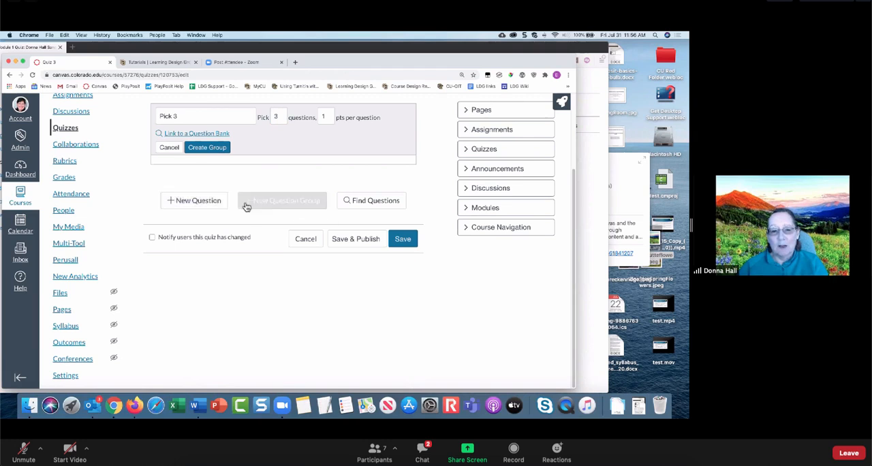
pyautogui.click(365, 204)
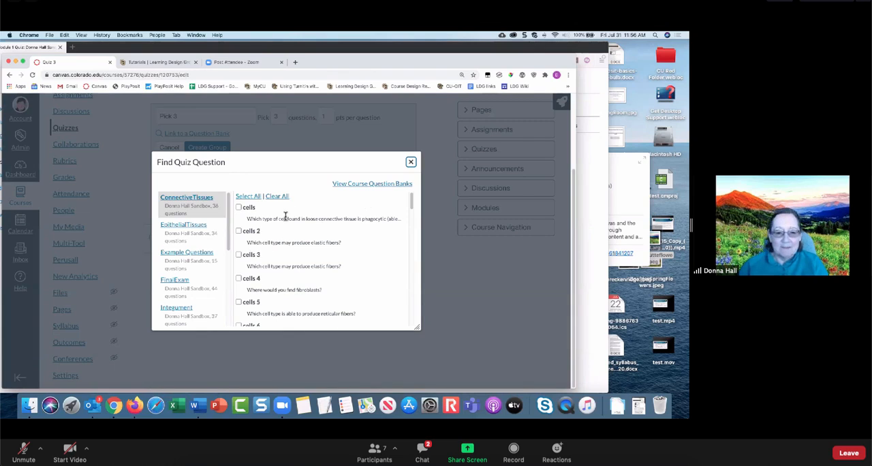
pyautogui.click(239, 207)
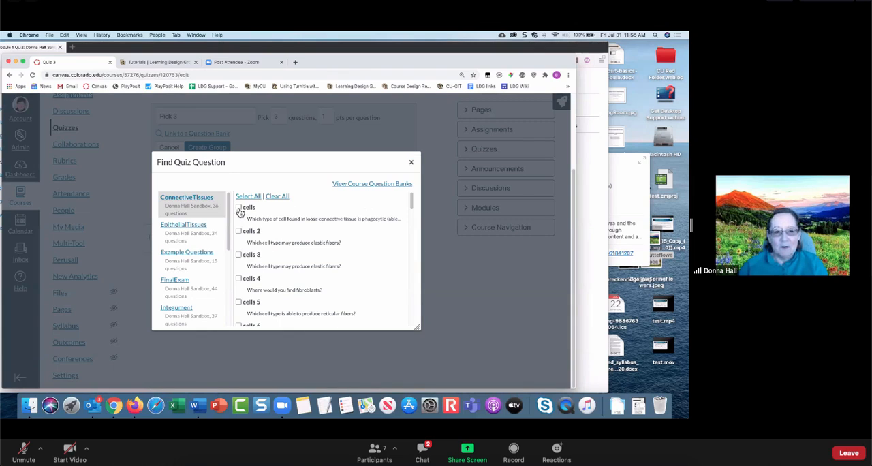
pyautogui.click(238, 231)
pyautogui.click(239, 254)
pyautogui.click(238, 278)
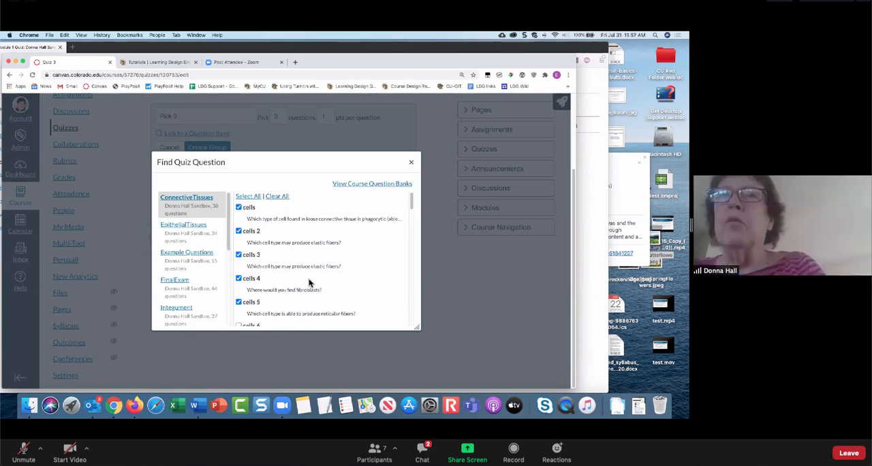
pyautogui.click(412, 163)
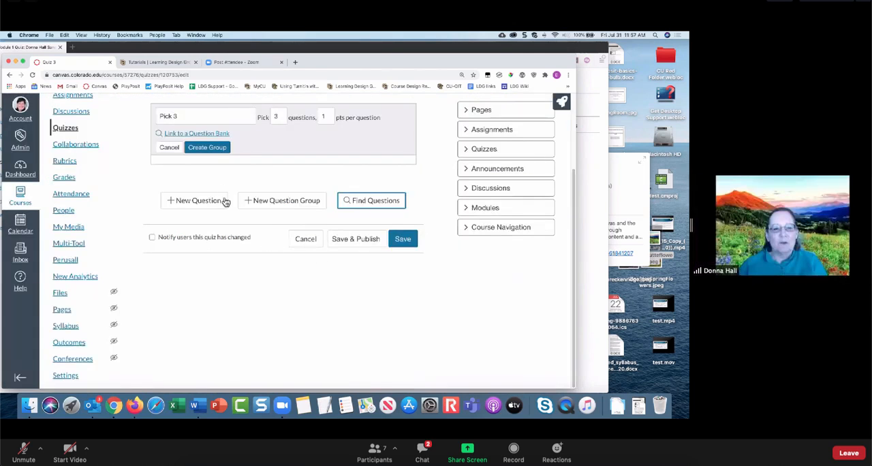
# - Create the Pick 3 group and add a new Essay Question with the text "what is the meaning of life?"
pyautogui.click(192, 201)
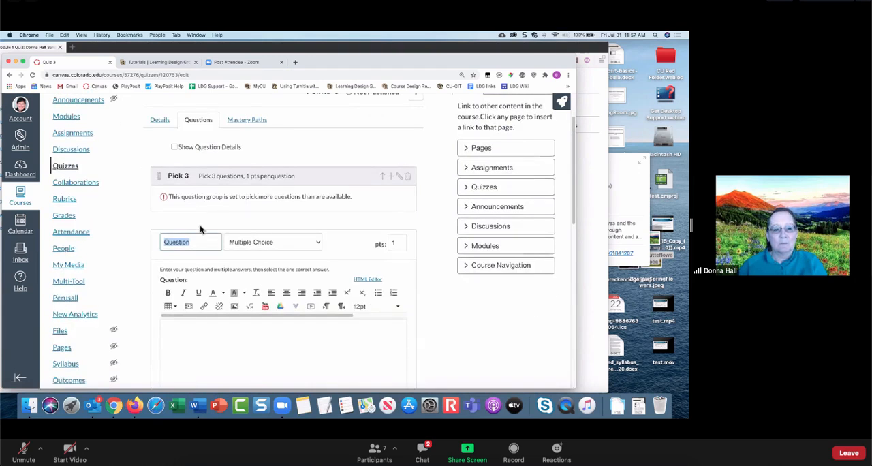
pyautogui.click(268, 244)
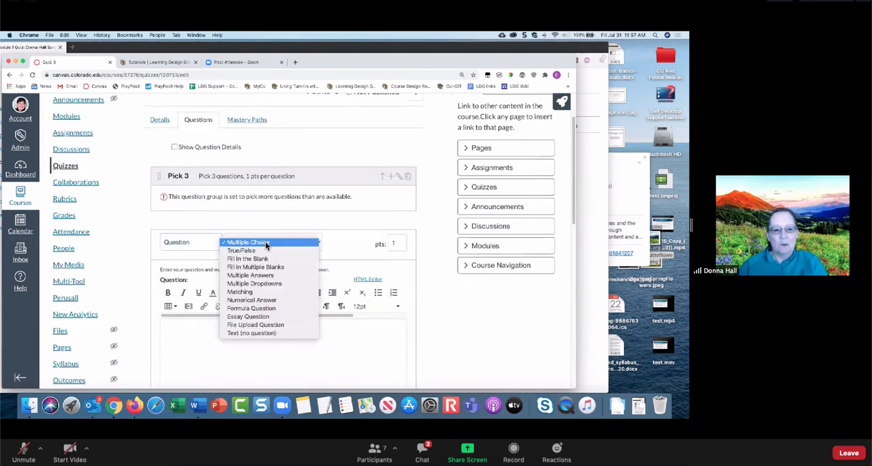
pyautogui.click(271, 316)
pyautogui.click(231, 344)
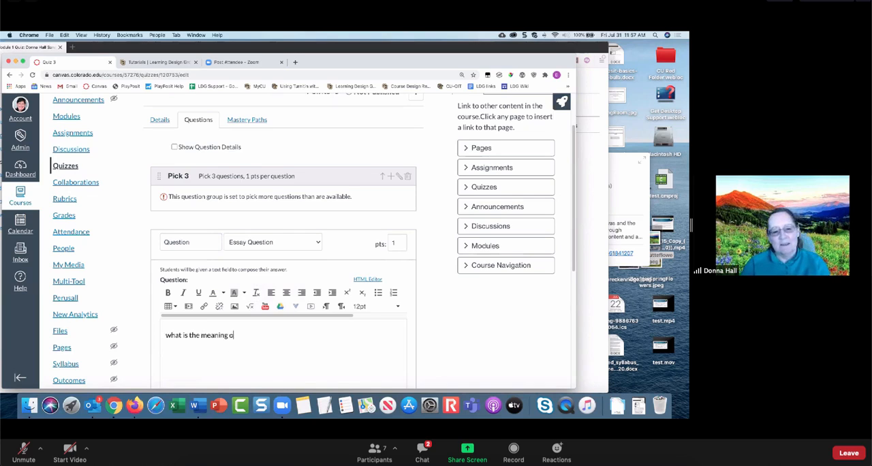
pyautogui.write('what is the meaning of life')
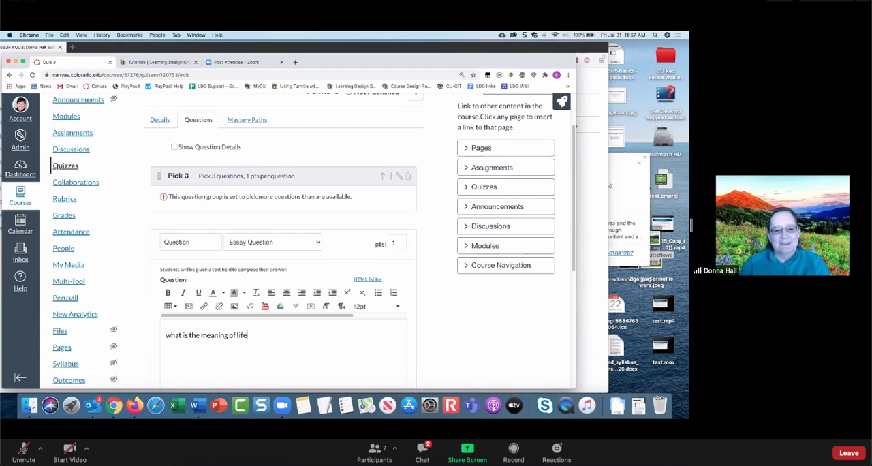
pyautogui.write('?')
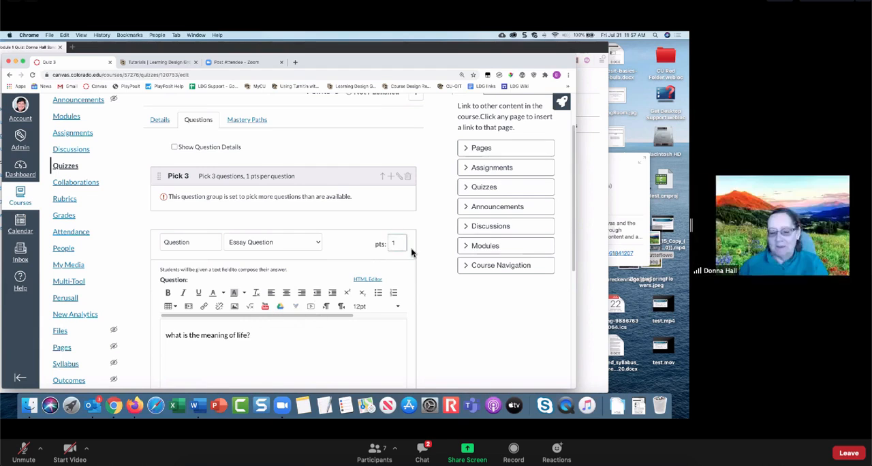
# - Open the essay question's general answer comments, leave them empty and save the question to the quiz
pyautogui.scroll(-5, 410, 251)
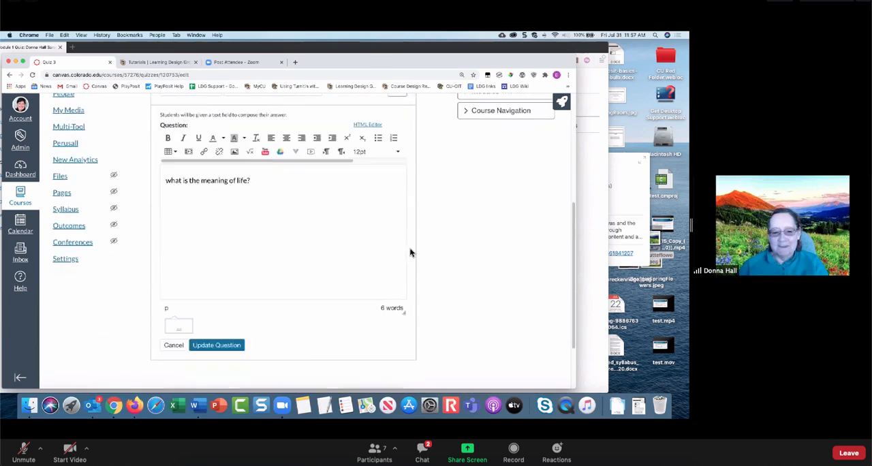
pyautogui.click(179, 319)
pyautogui.scroll(-3, 225, 318)
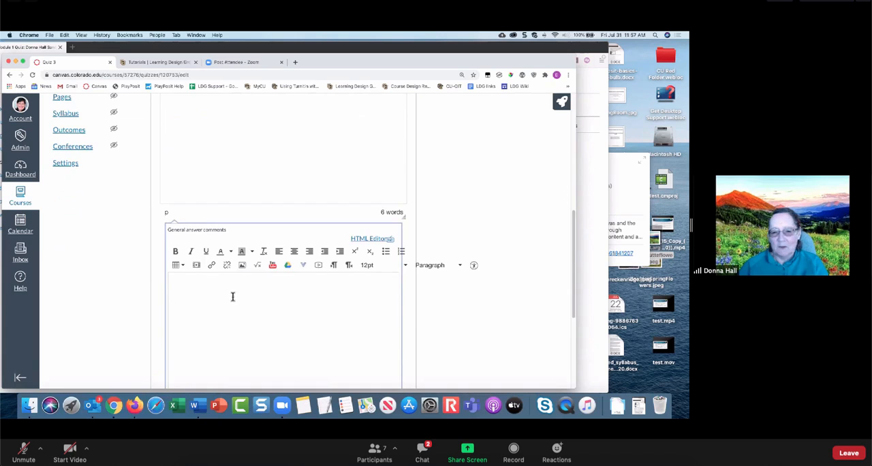
pyautogui.scroll(-4, 232, 296)
pyautogui.click(213, 324)
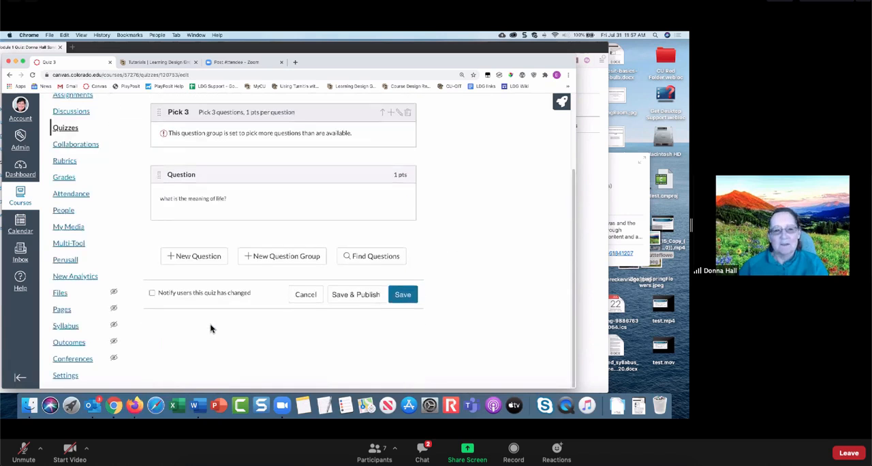
# - Look through the Unfiled Questions bank in the existing-question finder and close it without adding any questions
pyautogui.scroll(1, 263, 274)
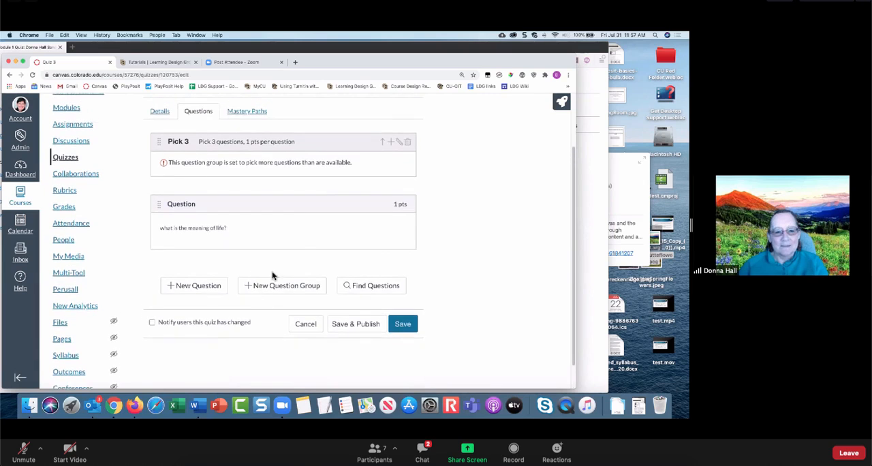
pyautogui.scroll(1, 294, 227)
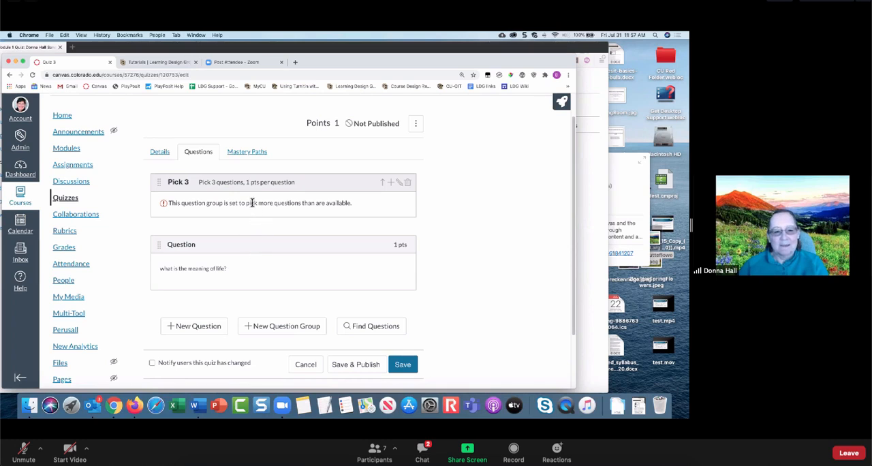
pyautogui.click(361, 327)
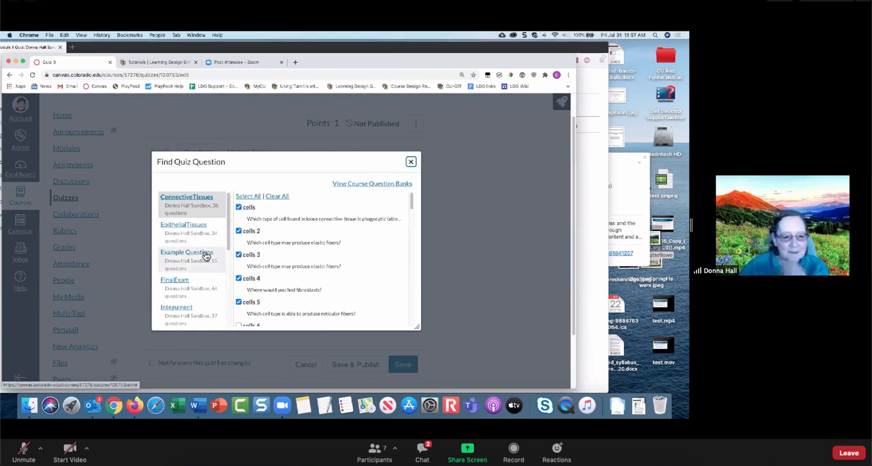
pyautogui.scroll(-5, 206, 256)
pyautogui.click(198, 310)
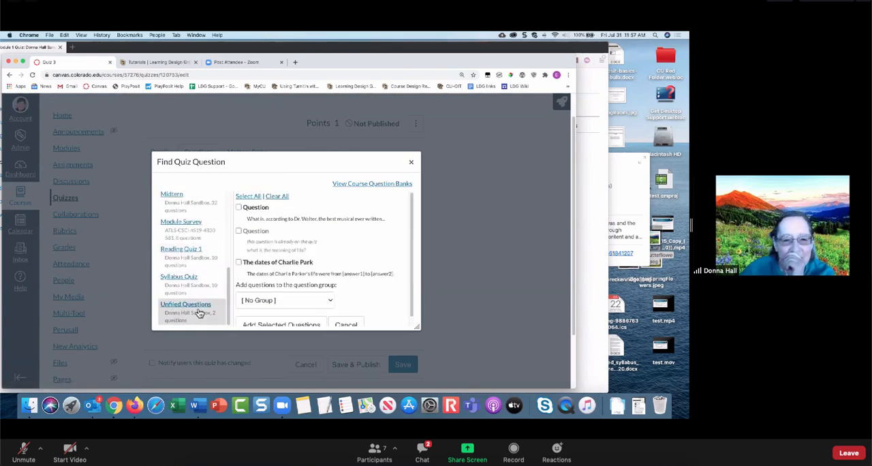
pyautogui.scroll(-1, 276, 264)
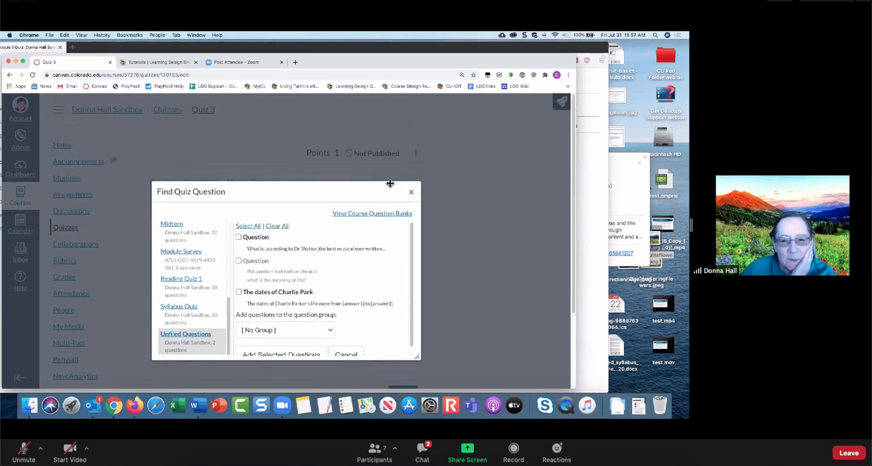
pyautogui.click(410, 191)
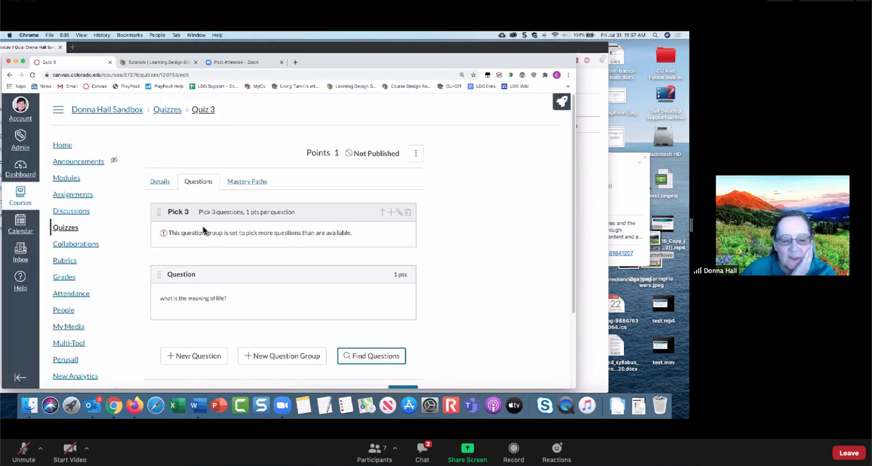
pyautogui.click(203, 359)
pyautogui.scroll(-8, 253, 303)
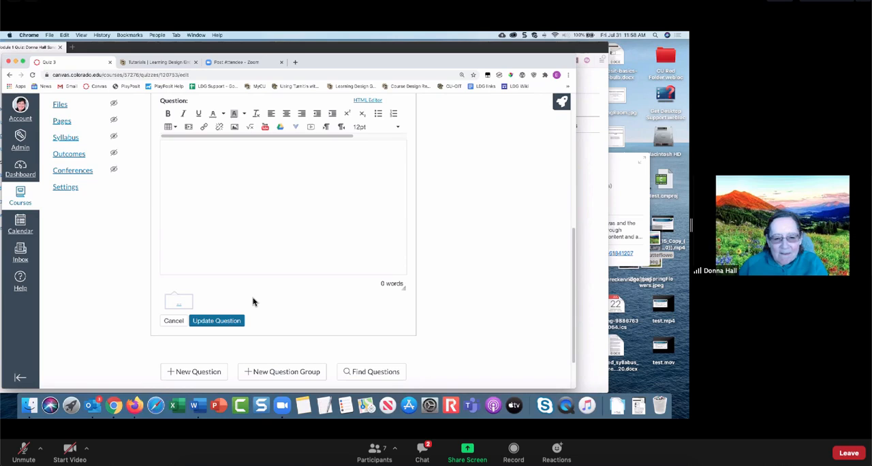
pyautogui.scroll(8, 252, 301)
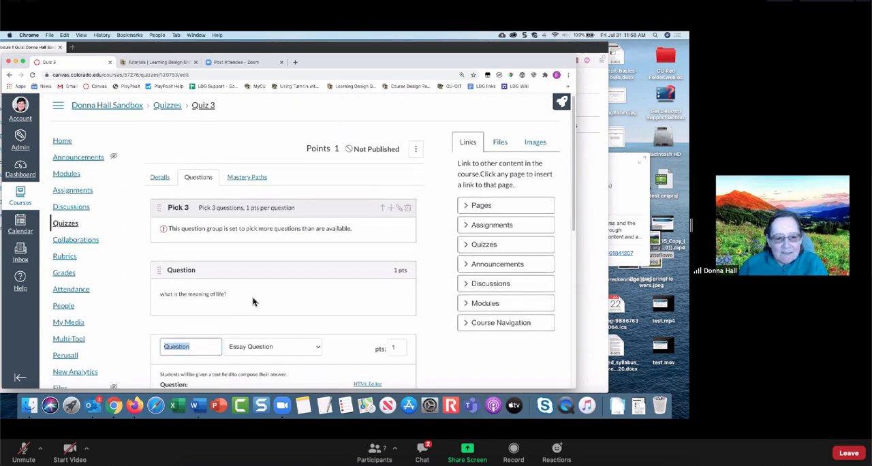
pyautogui.scroll(-3, 254, 301)
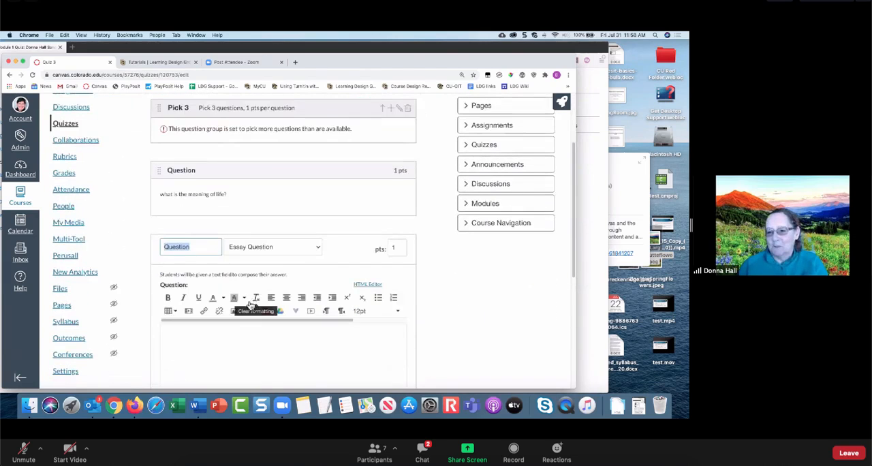
pyautogui.scroll(-2, 288, 316)
pyautogui.scroll(-3, 288, 316)
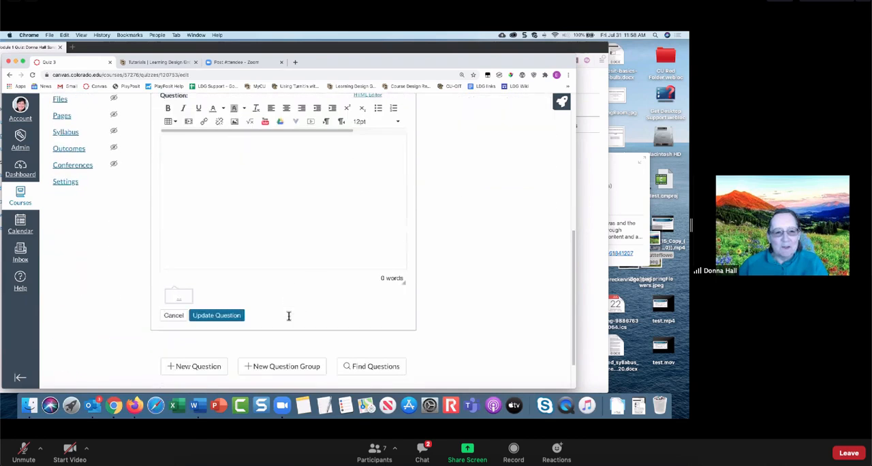
pyautogui.scroll(5, 288, 317)
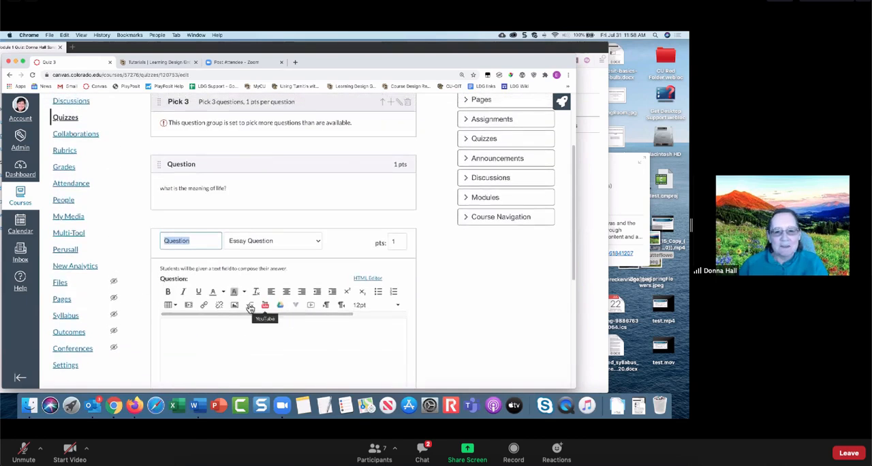
pyautogui.scroll(1, 308, 243)
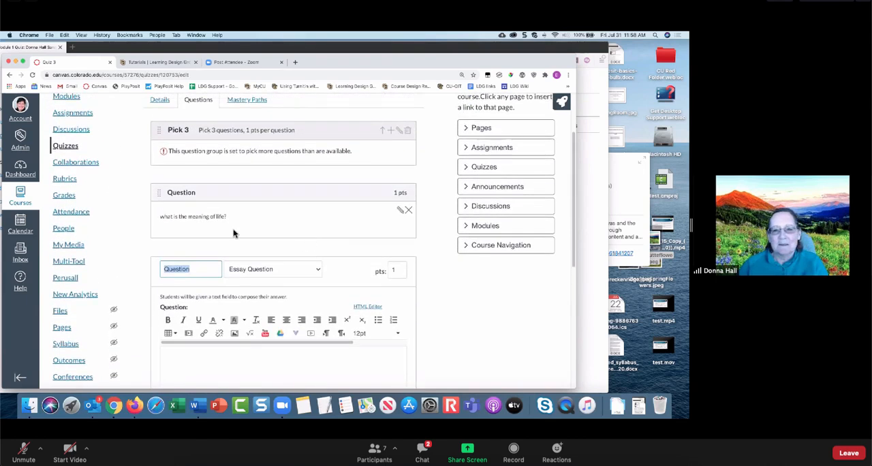
pyautogui.click(390, 130)
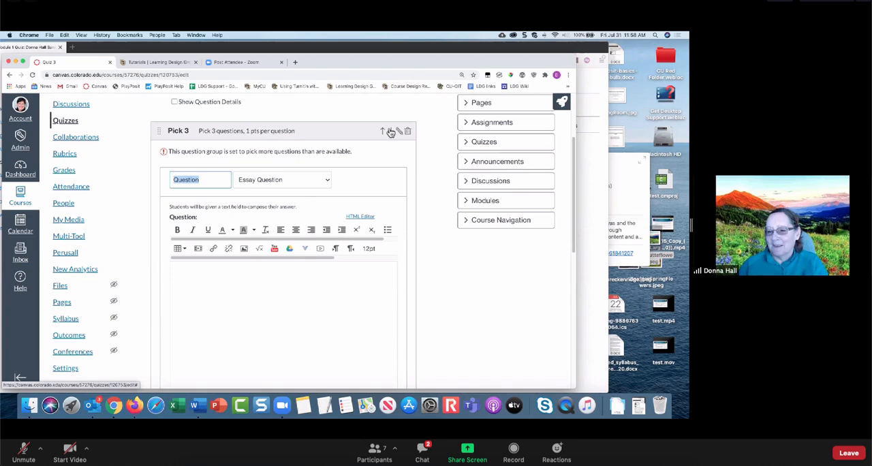
pyautogui.click(452, 228)
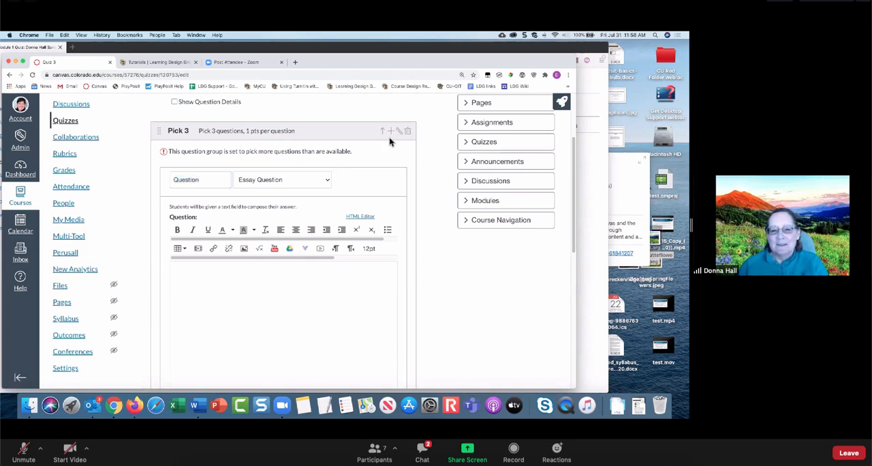
# - Delete the Pick 3 question group and both standalone questions from the quiz
pyautogui.click(407, 130)
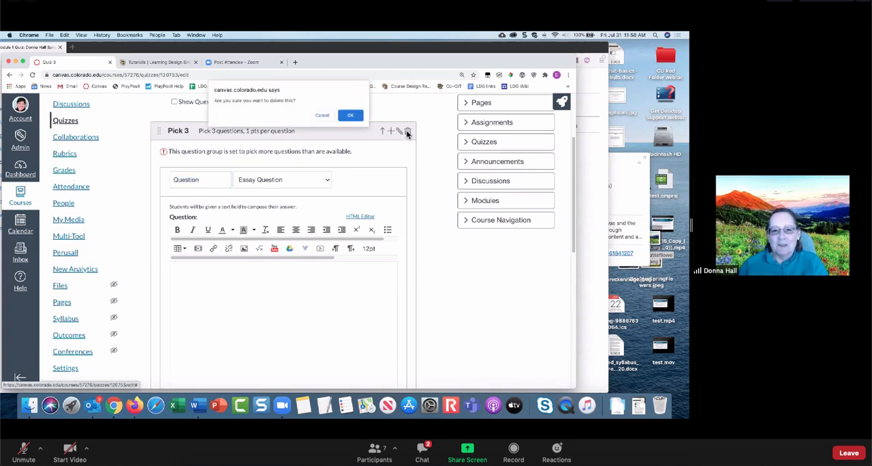
pyautogui.click(350, 116)
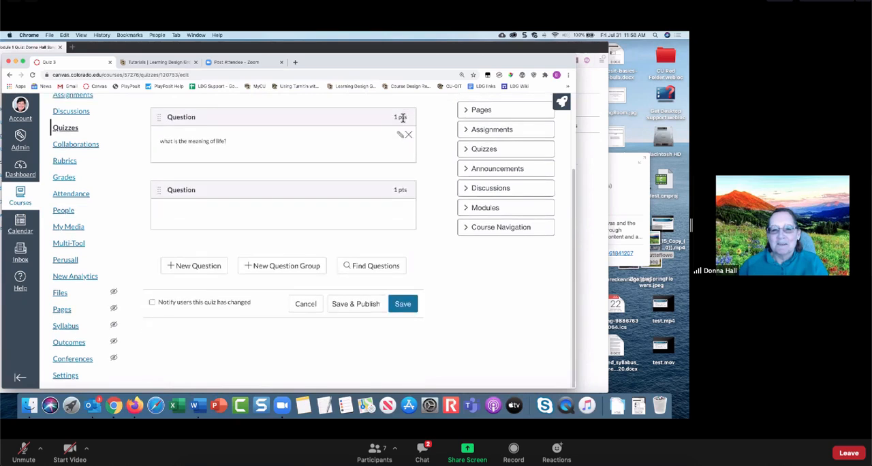
pyautogui.click(409, 134)
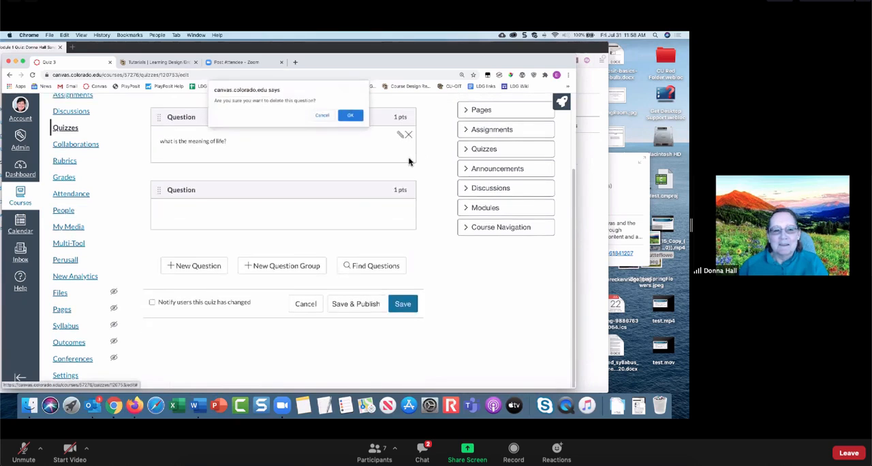
pyautogui.click(362, 119)
pyautogui.click(408, 134)
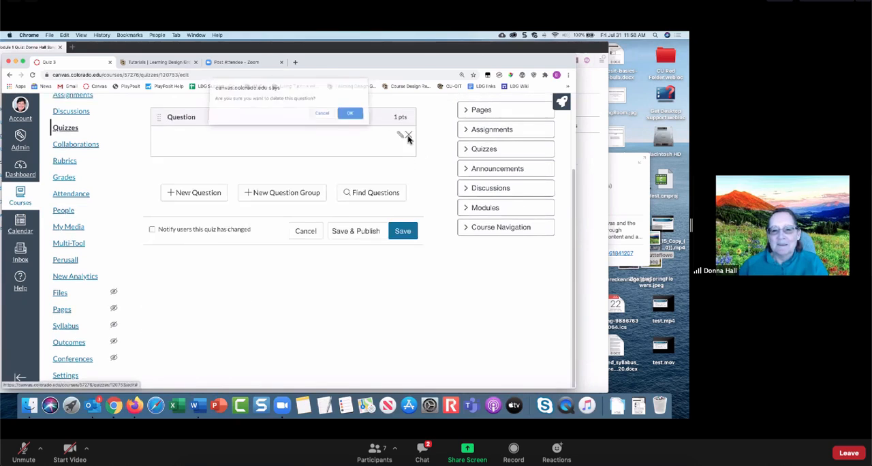
pyautogui.click(352, 119)
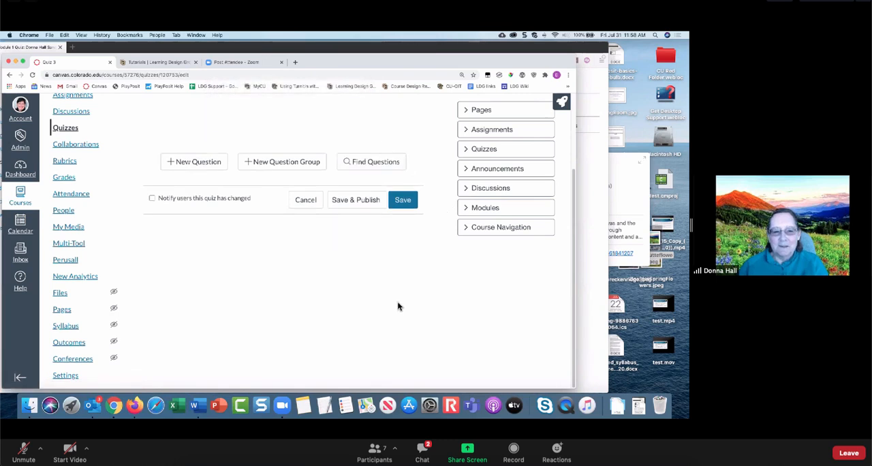
# - Create a new question group named Group 4 that picks 3 questions
pyautogui.click(270, 166)
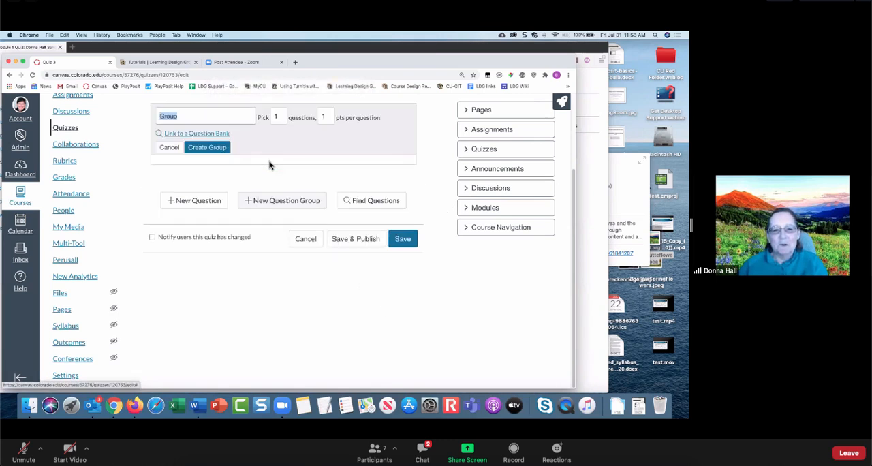
pyautogui.click(187, 117)
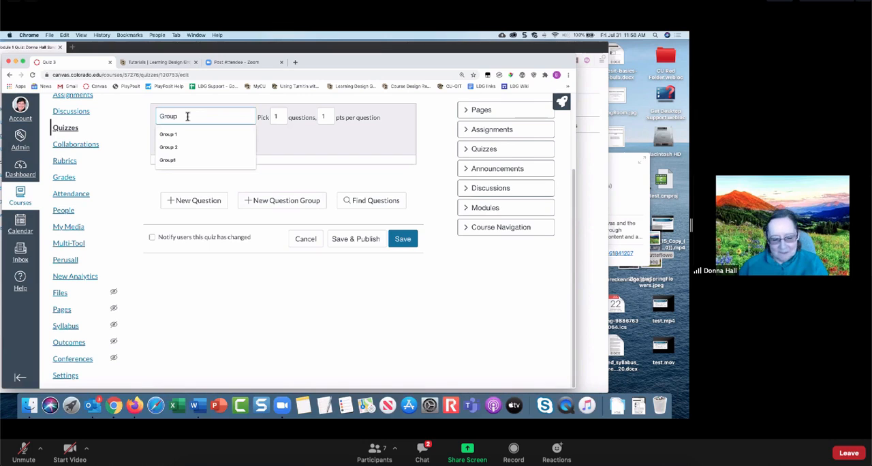
pyautogui.write('4')
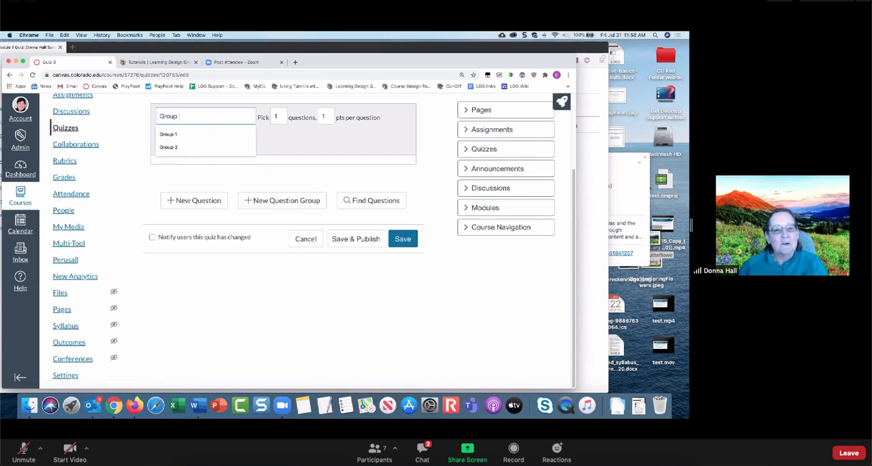
pyautogui.click(277, 117)
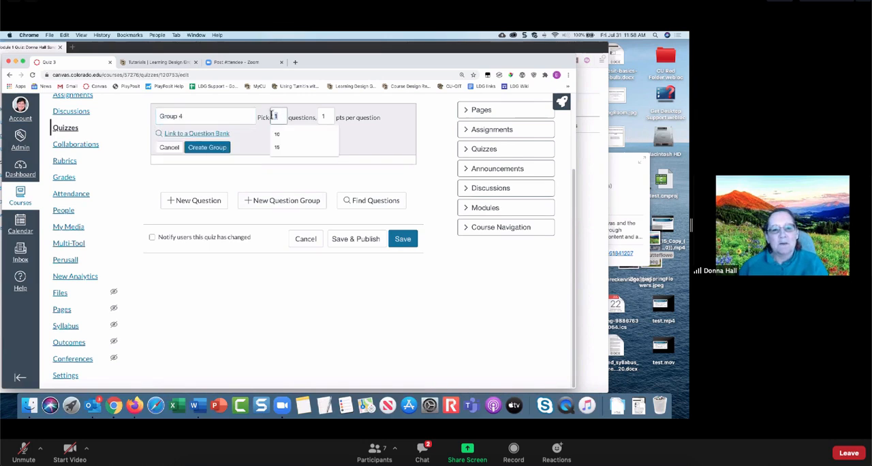
pyautogui.write('3')
pyautogui.click(219, 148)
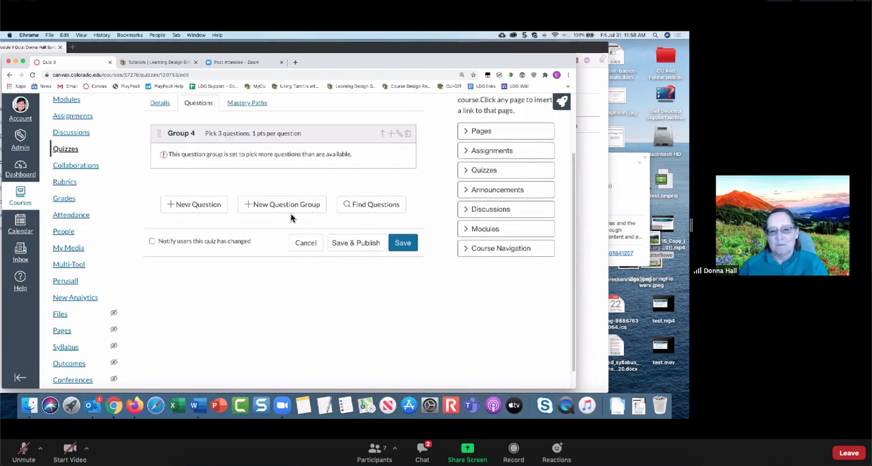
# - Add an Essay Question inside Group 4 with the text "what is the meaning of life?" and save it
pyautogui.click(392, 135)
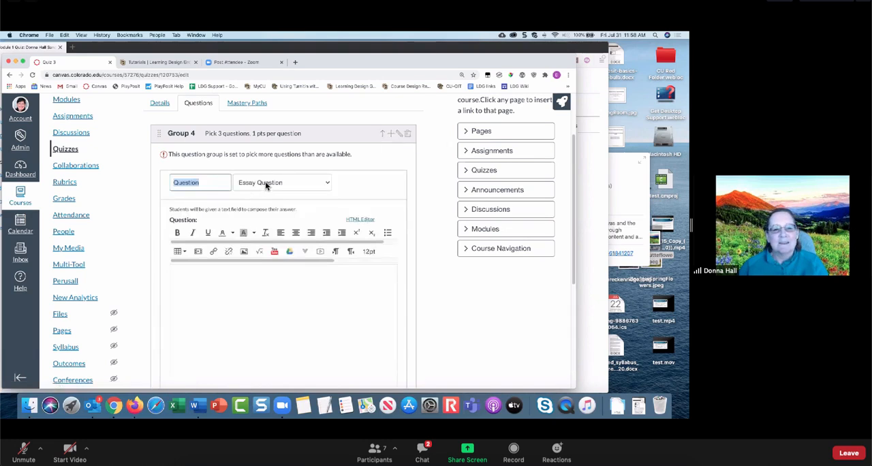
pyautogui.click(225, 287)
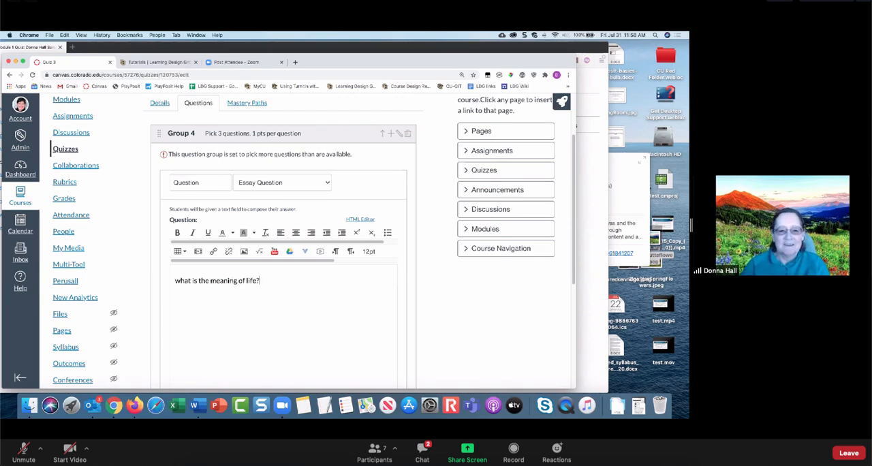
pyautogui.scroll(-4, 338, 306)
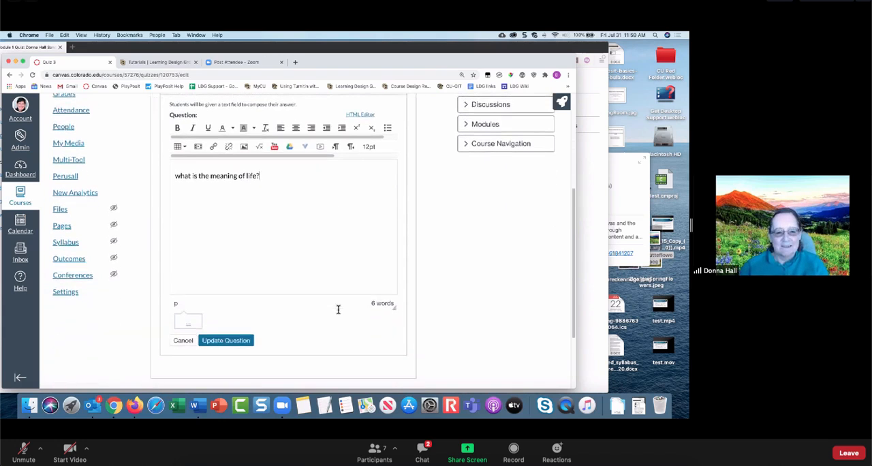
pyautogui.click(238, 341)
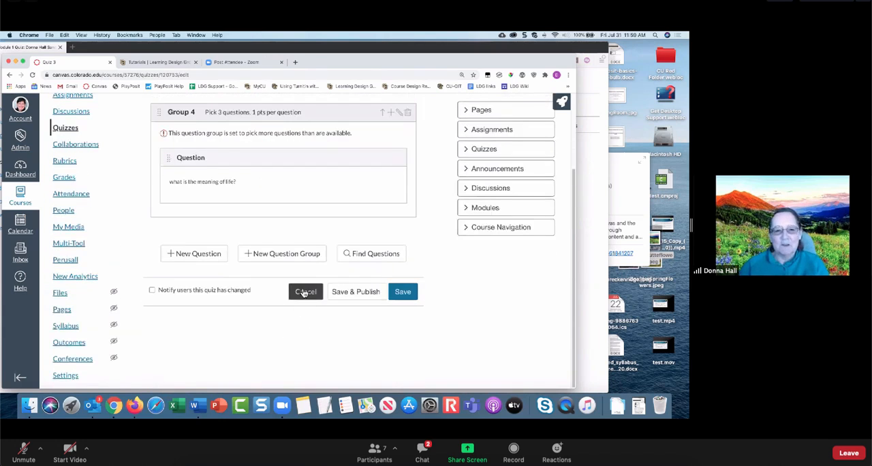
# - Add a second Essay Question inside Group 4 with the text "are you sure?" and save it
pyautogui.click(391, 112)
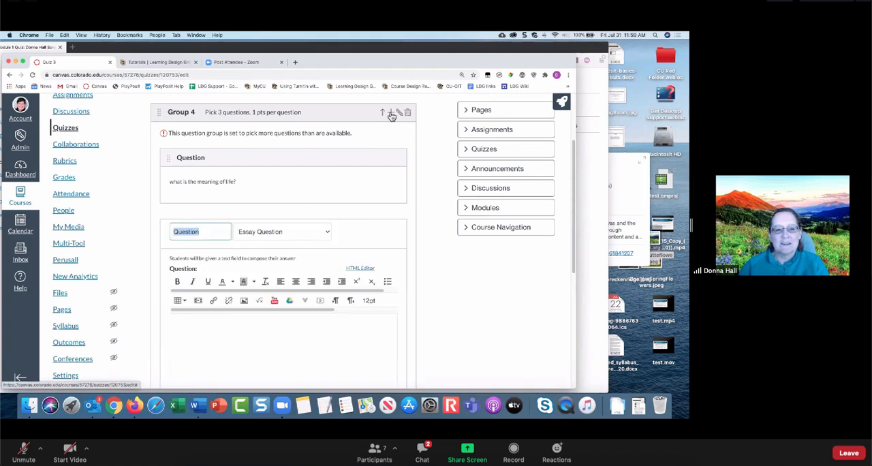
pyautogui.click(212, 325)
pyautogui.write('are y')
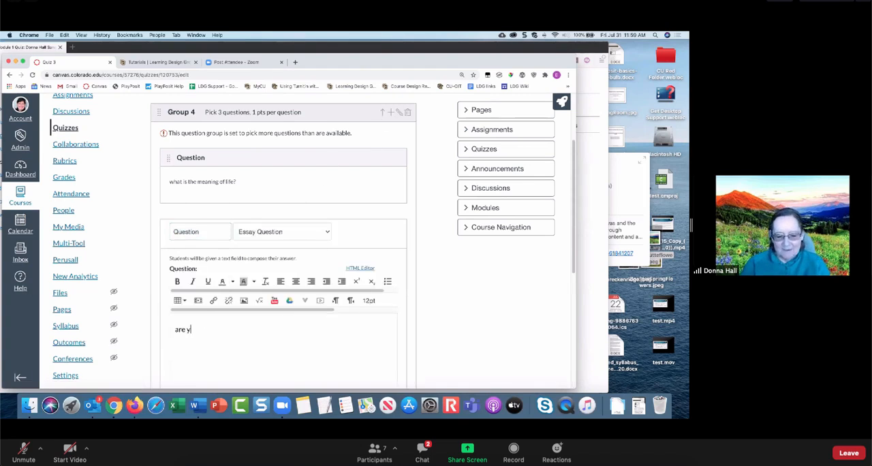
pyautogui.write('ou sure?')
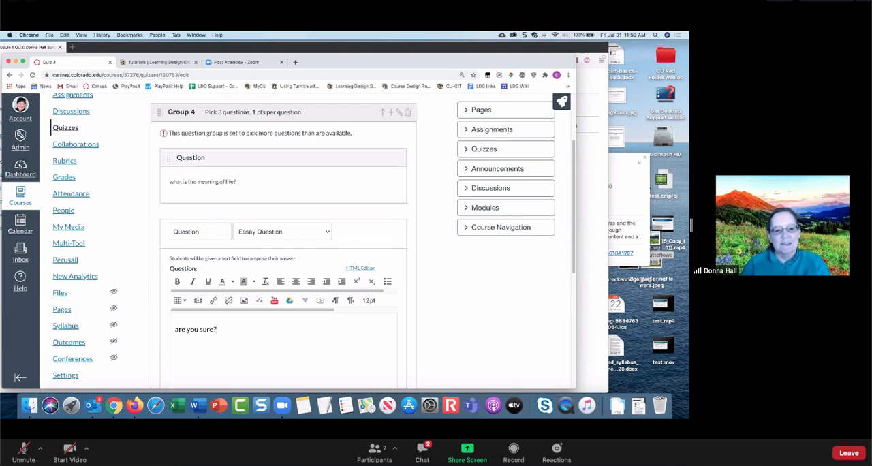
pyautogui.scroll(-5, 277, 308)
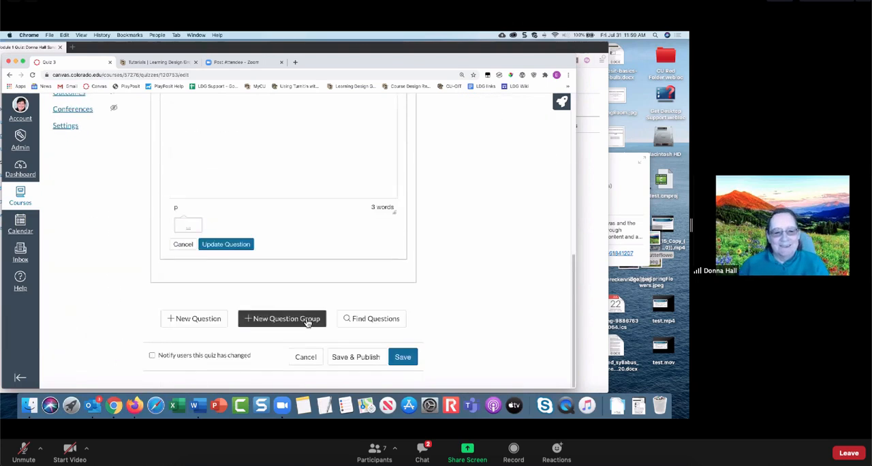
pyautogui.click(227, 243)
pyautogui.scroll(1, 271, 237)
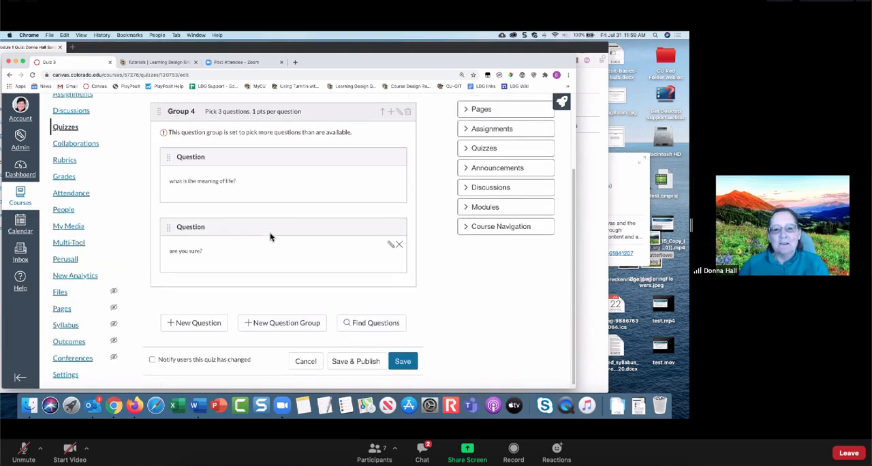
# - Add a third Essay Question inside Group 4 with the text "what is your favorite food?", save it and review the group's questions
pyautogui.click(393, 123)
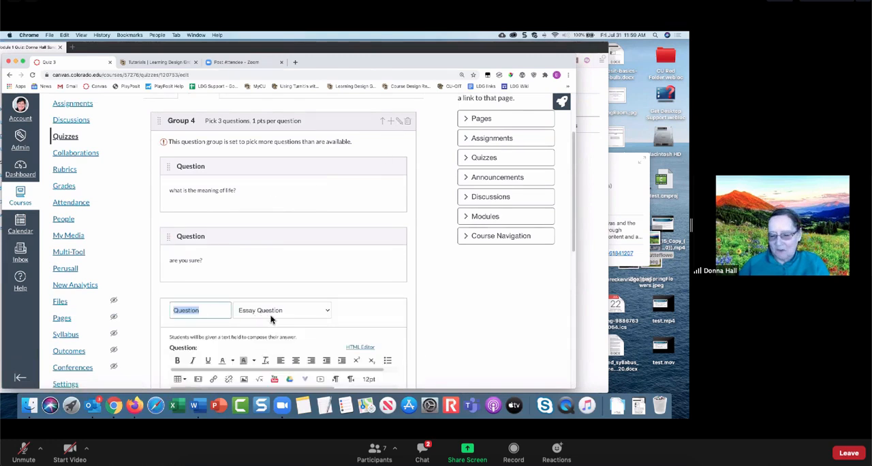
pyautogui.scroll(-5, 270, 319)
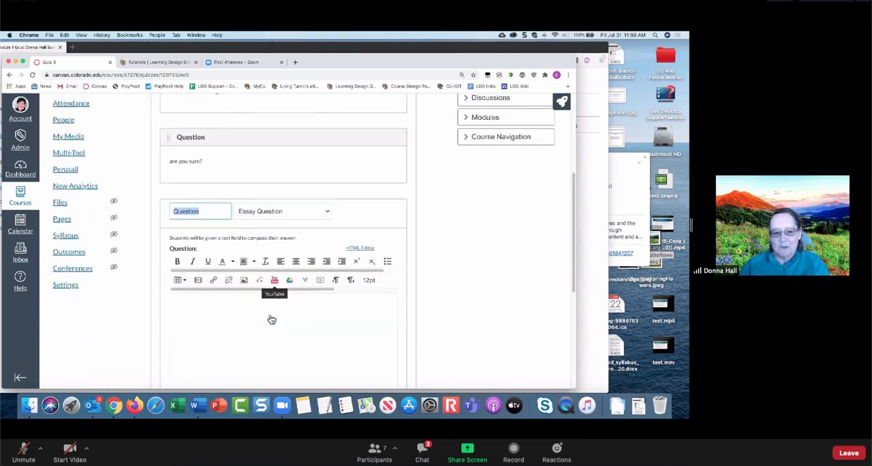
pyautogui.click(252, 269)
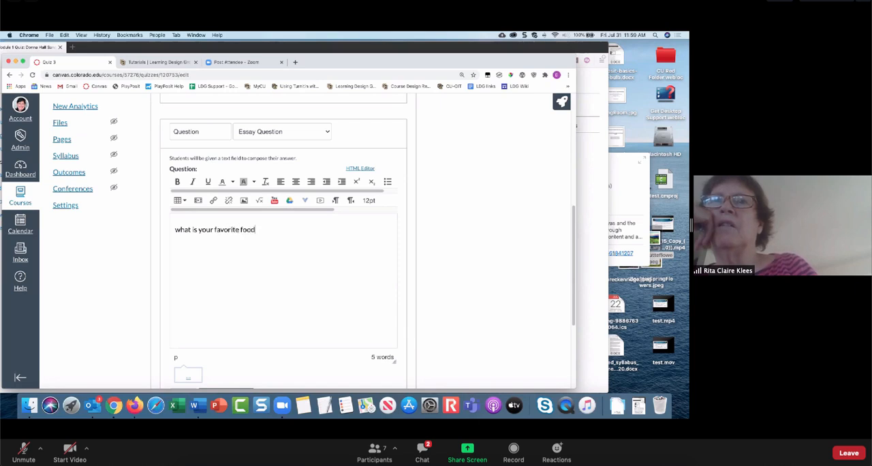
pyautogui.scroll(-5, 412, 319)
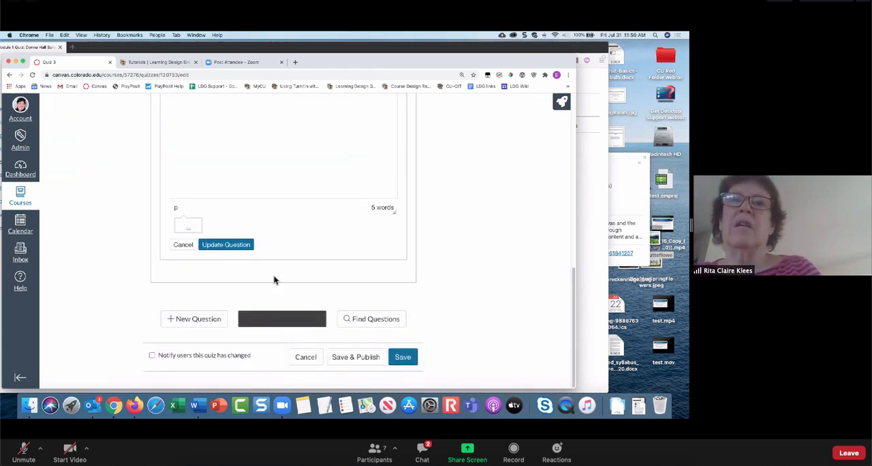
pyautogui.click(227, 246)
pyautogui.scroll(5, 371, 286)
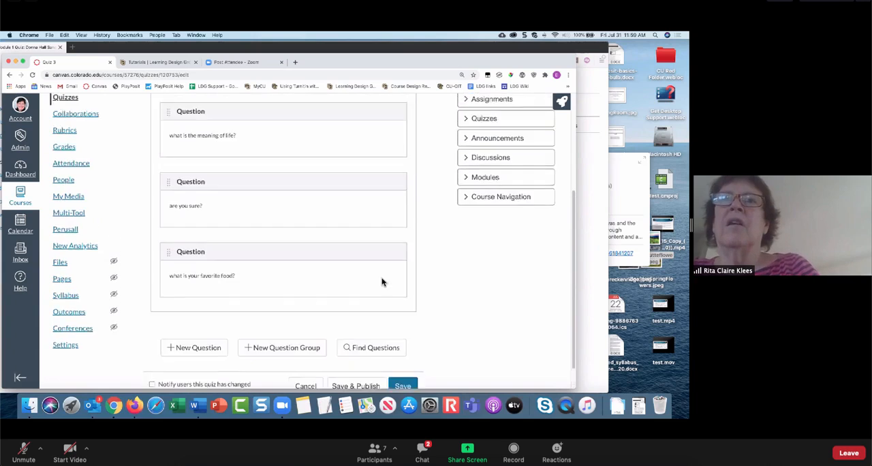
pyautogui.scroll(-2, 290, 238)
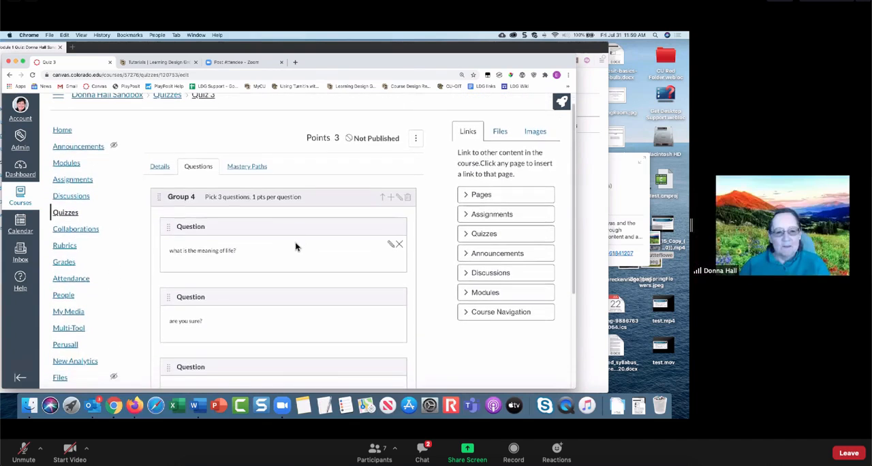
pyautogui.scroll(-2, 295, 247)
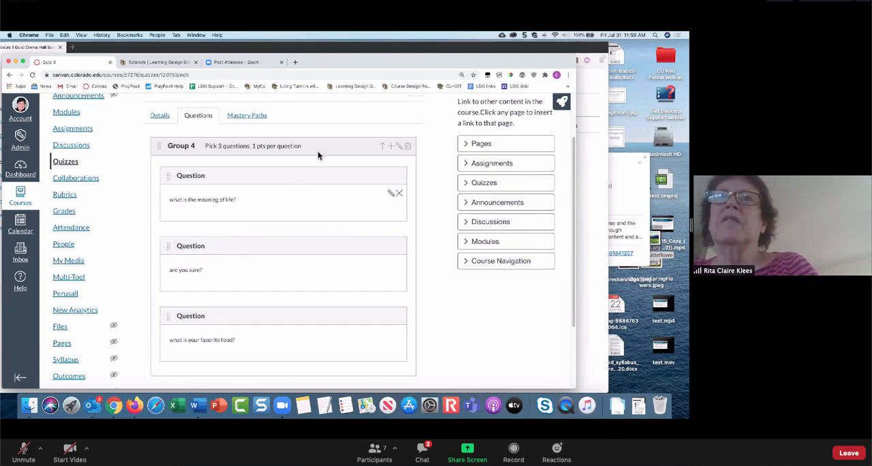
pyautogui.scroll(1, 293, 153)
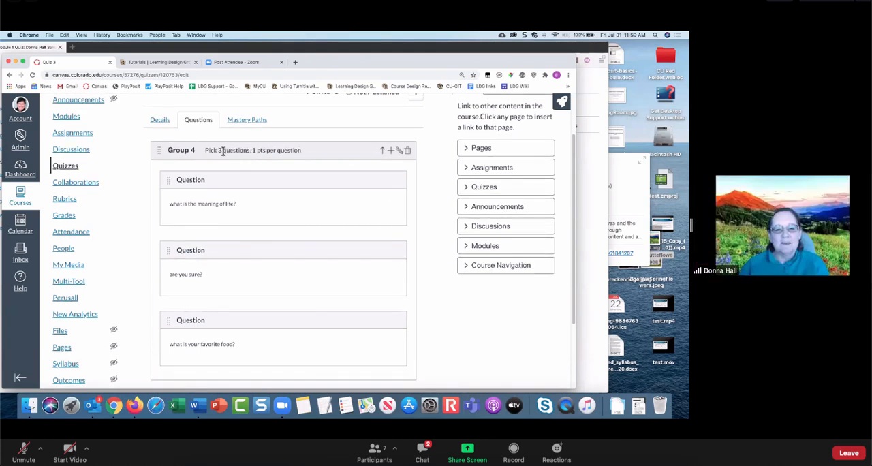
# - Edit Group 4 so it picks 2 questions and update the group
pyautogui.click(402, 152)
pyautogui.doubleClick(277, 155)
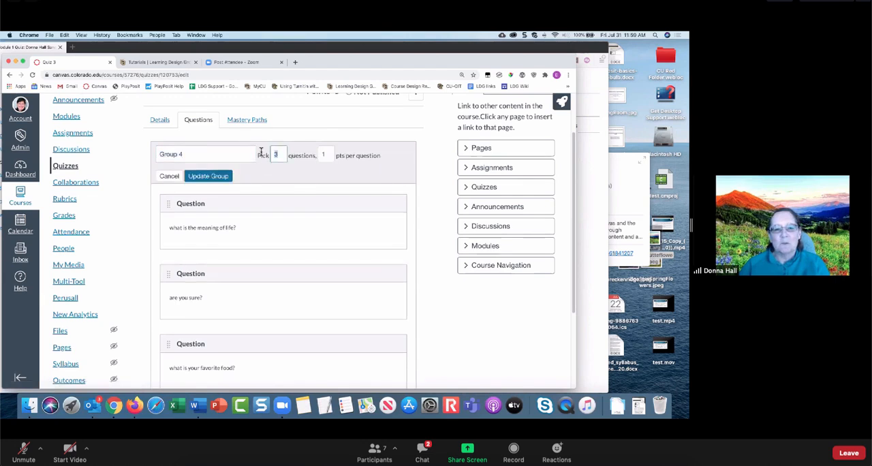
pyautogui.write('2')
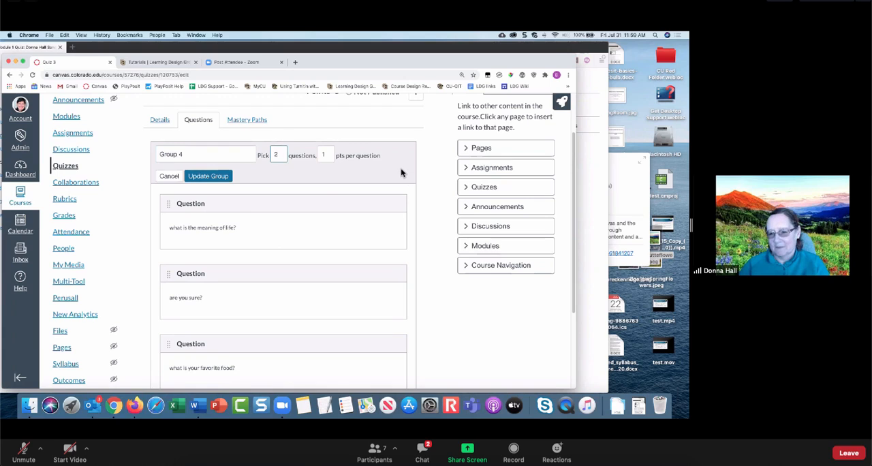
pyautogui.click(209, 175)
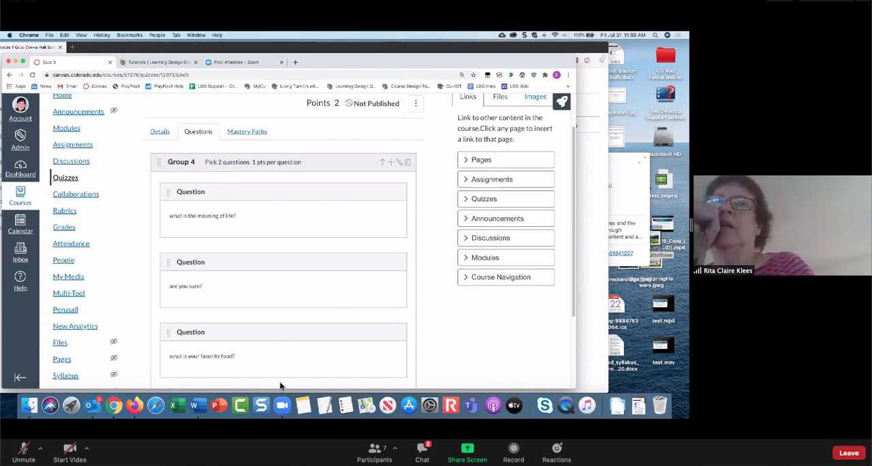
# - Set Group 4 to 5 points per question and update the group
pyautogui.click(401, 164)
pyautogui.click(325, 166)
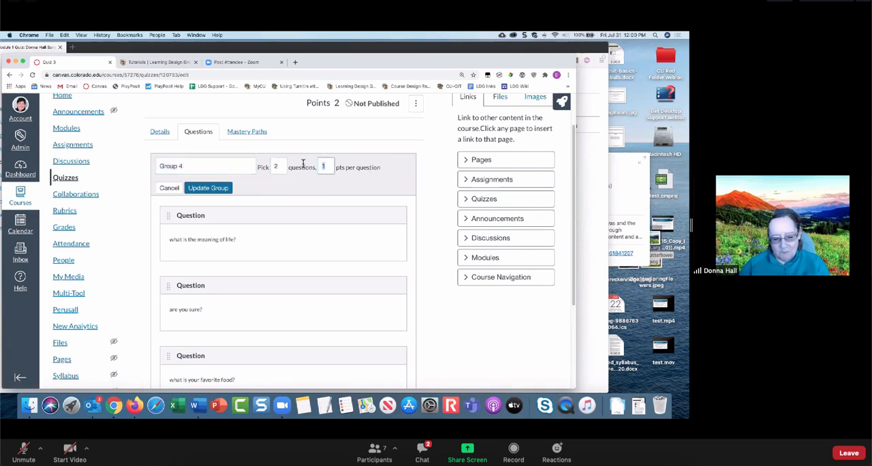
pyautogui.write('5')
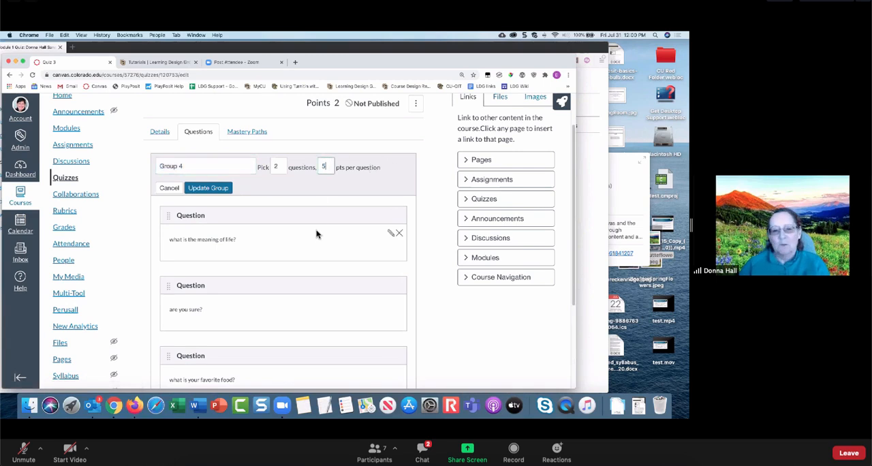
pyautogui.click(216, 191)
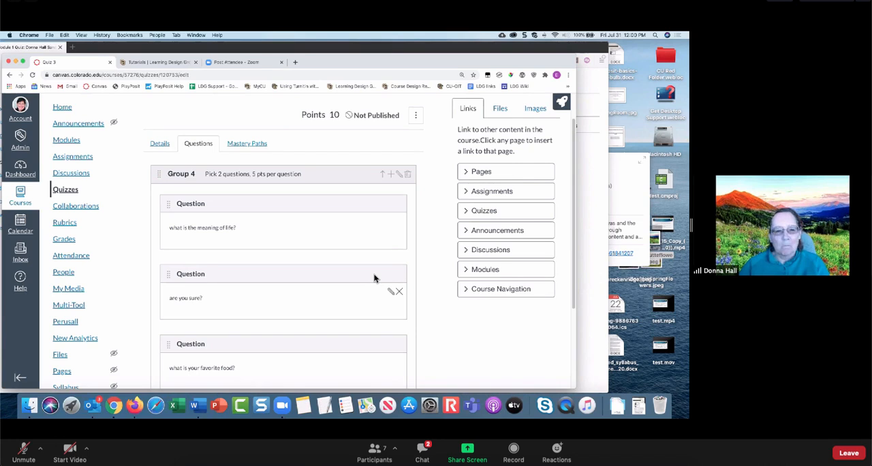
# - Examine the questions in Group 4 and the options below them for adding questions and saving the quiz
pyautogui.scroll(-3, 373, 278)
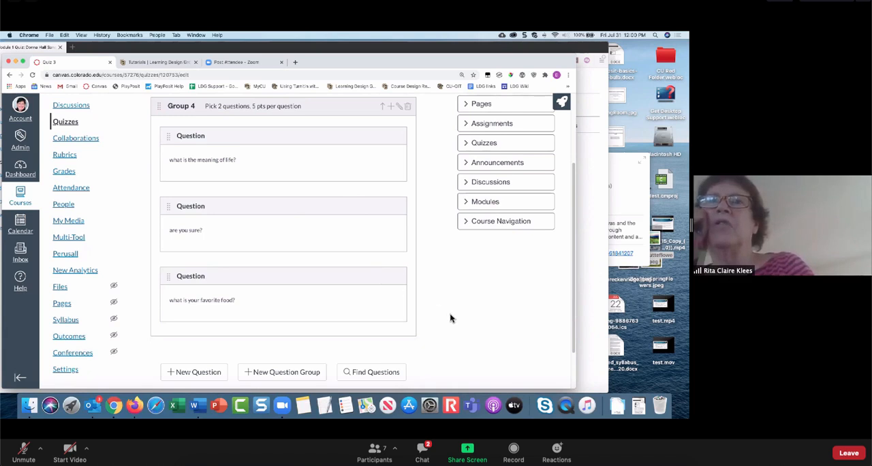
pyautogui.scroll(1, 450, 318)
pyautogui.scroll(2, 450, 318)
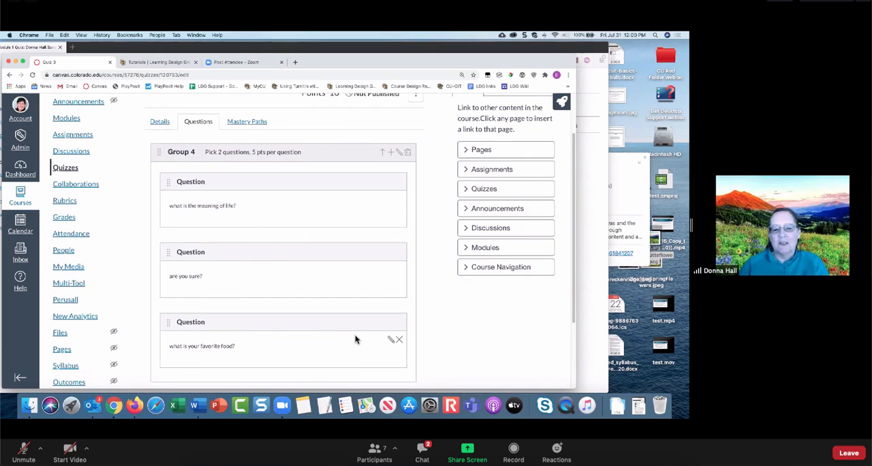
pyautogui.scroll(-3, 356, 337)
pyautogui.scroll(-1, 340, 376)
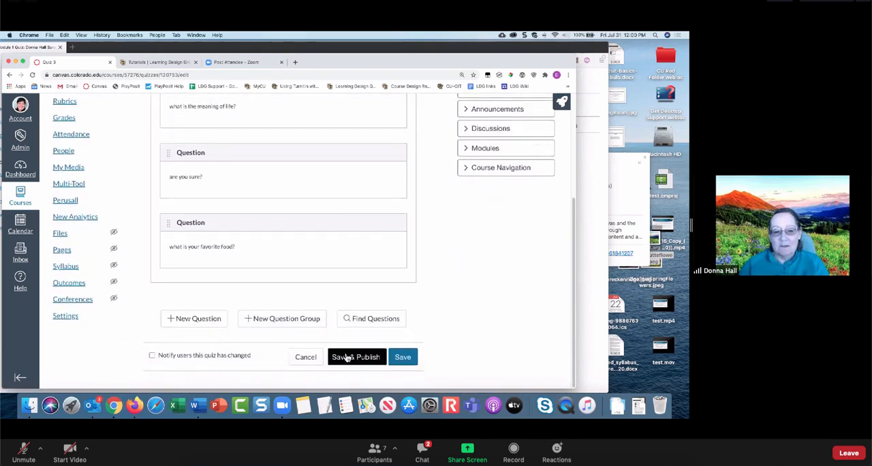
pyautogui.click(276, 324)
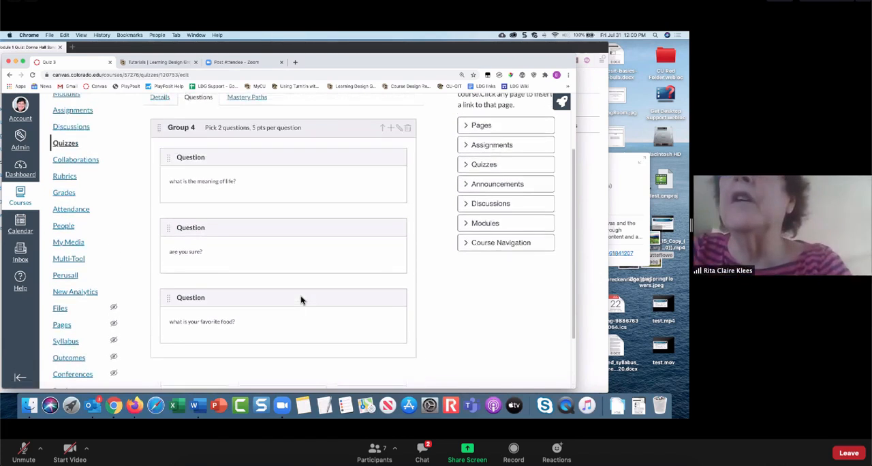
pyautogui.scroll(1, 302, 301)
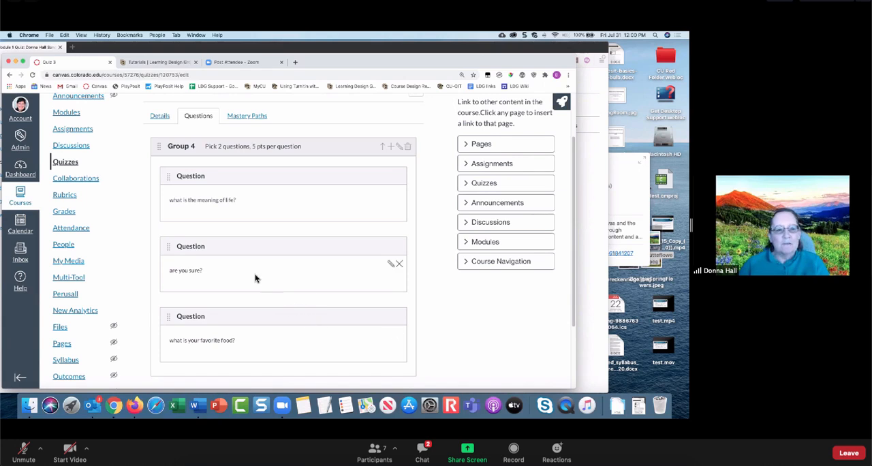
pyautogui.scroll(2, 185, 275)
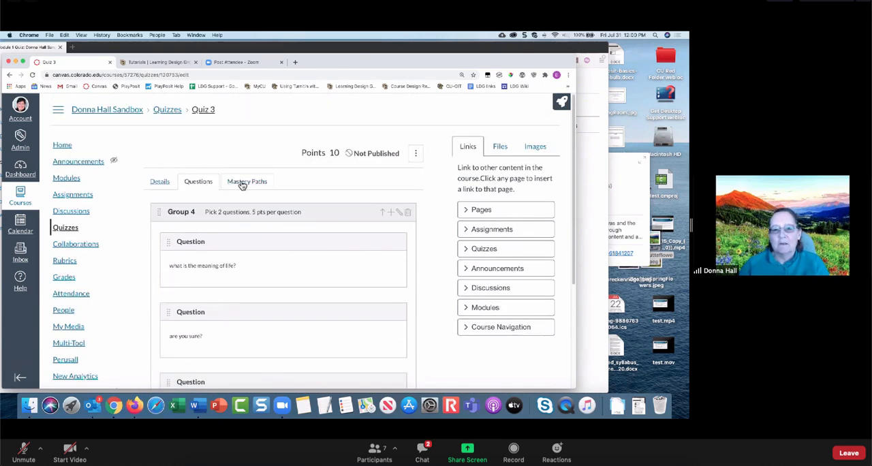
# - Leave the Quiz 3 editor for the course's Quizzes list, open Manage Question Banks and browse the banks
pyautogui.click(168, 111)
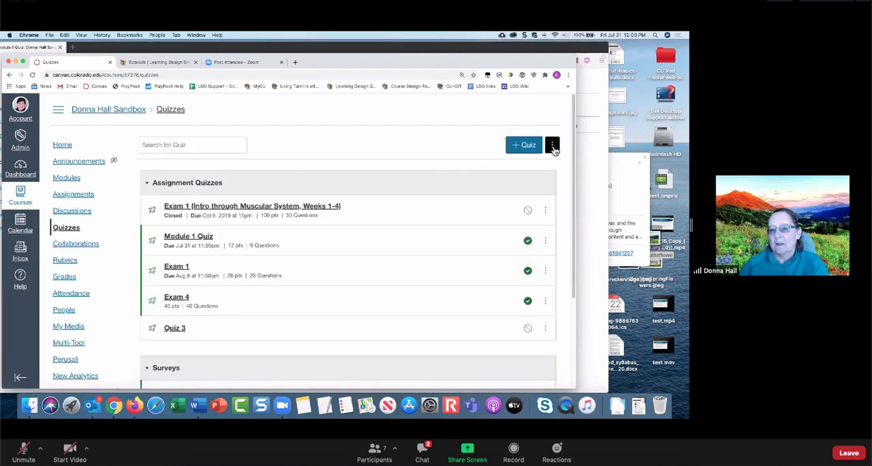
pyautogui.click(553, 147)
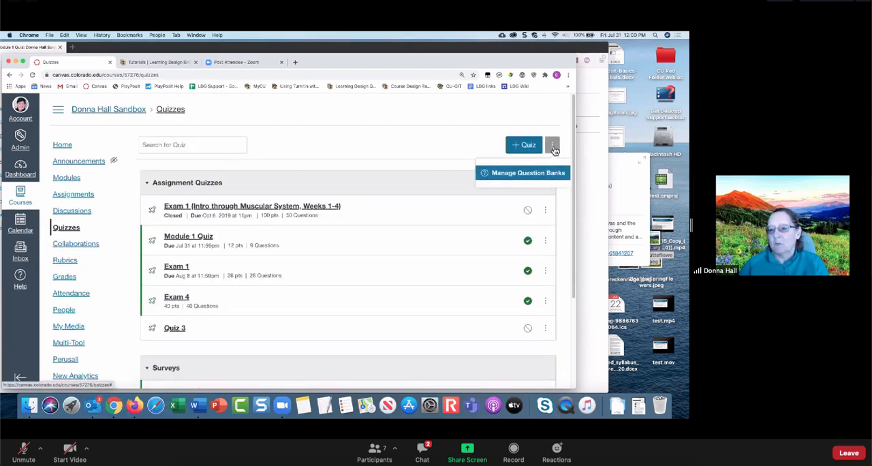
pyautogui.click(512, 174)
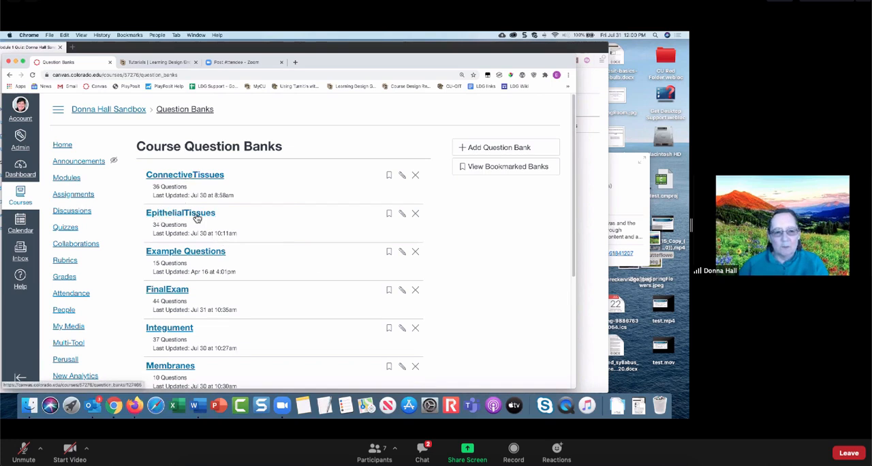
pyautogui.scroll(-1, 208, 294)
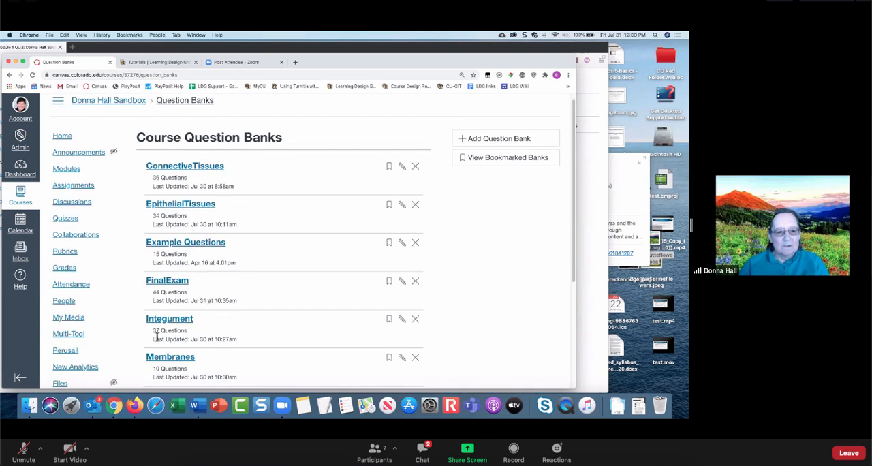
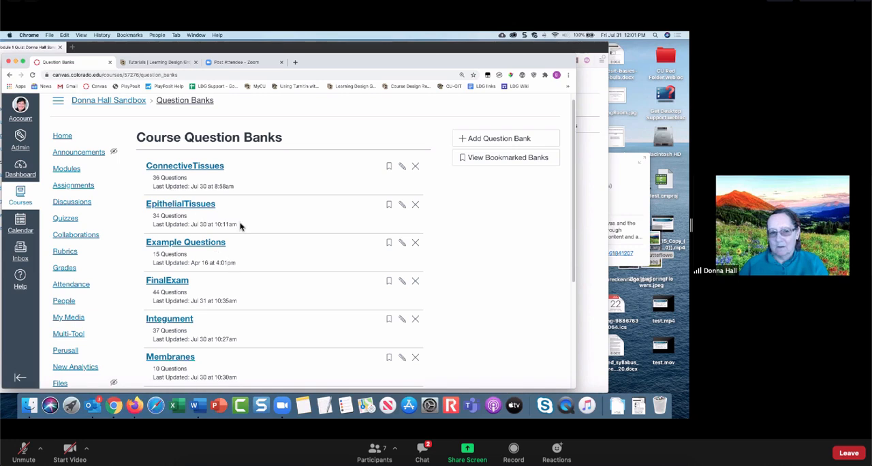
# - Return to the course's Quizzes list and create a new quiz named "Essay Quiz"
pyautogui.scroll(1, 242, 220)
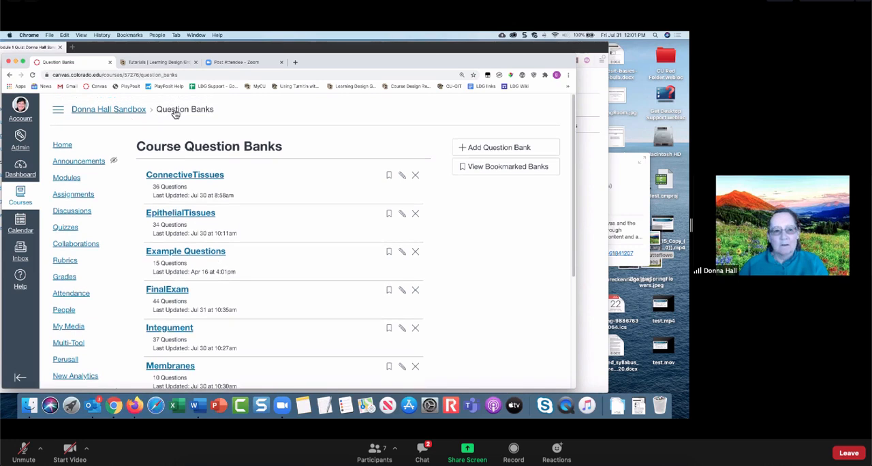
pyautogui.click(125, 114)
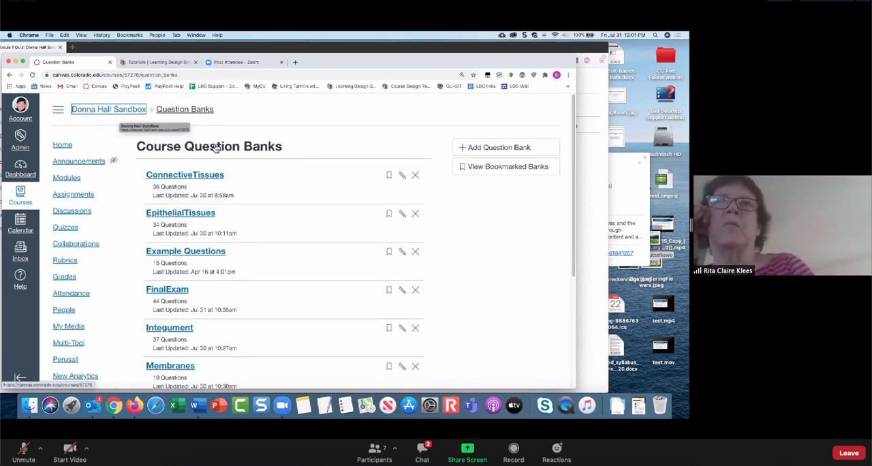
pyautogui.click(70, 232)
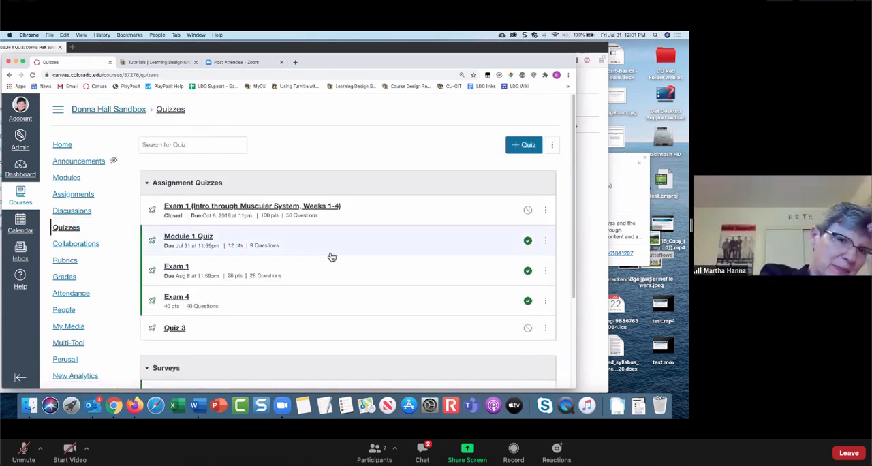
pyautogui.scroll(-2, 332, 257)
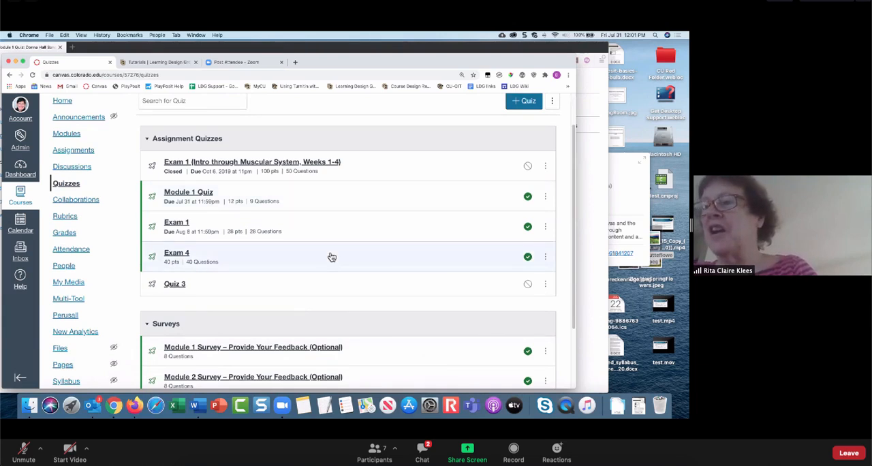
pyautogui.scroll(2, 332, 256)
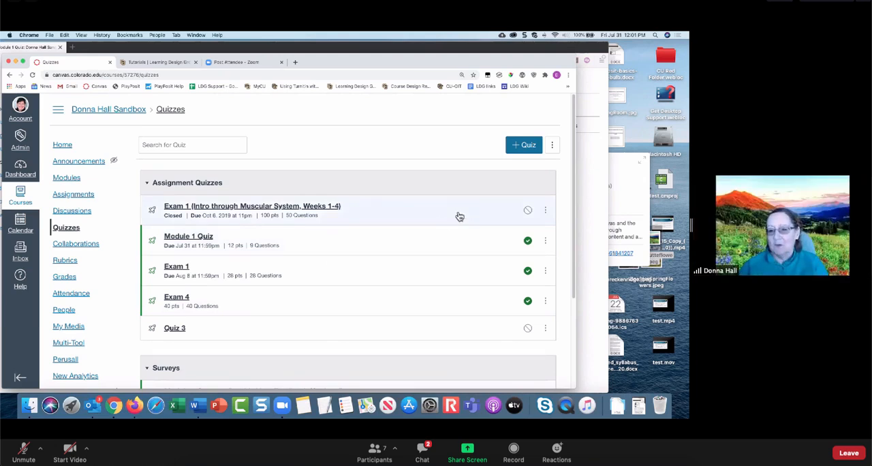
pyautogui.click(528, 144)
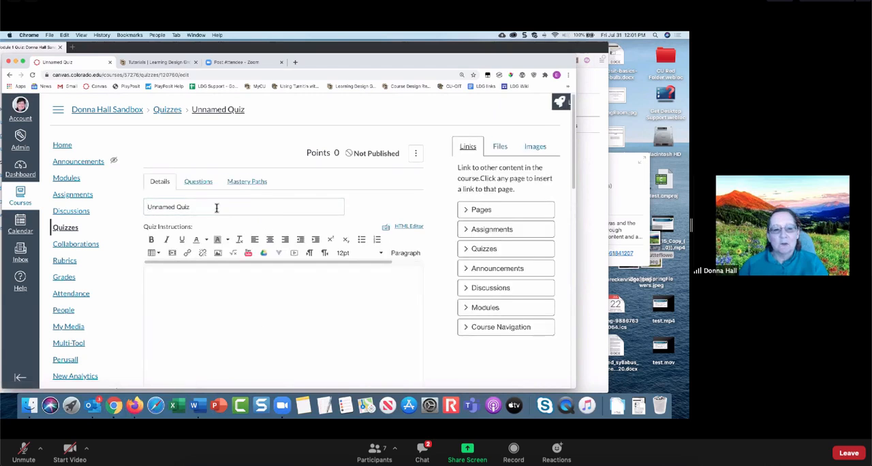
pyautogui.moveTo(214, 206); pyautogui.dragTo(120, 210)
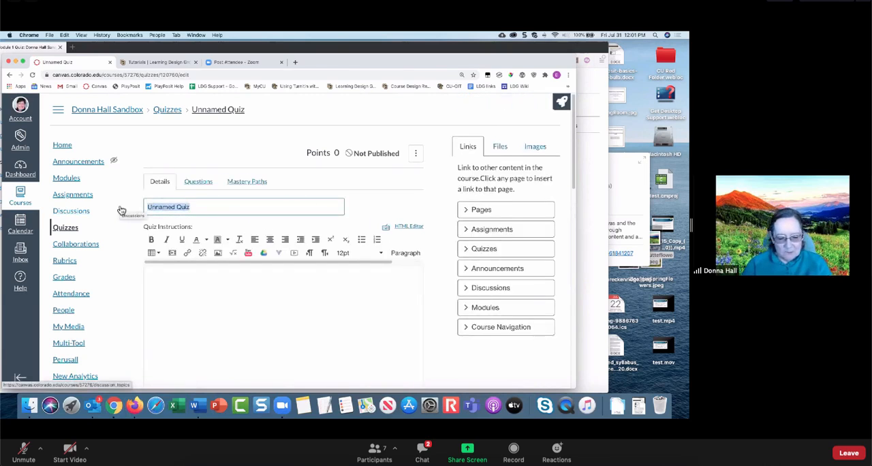
pyautogui.write('Essay')
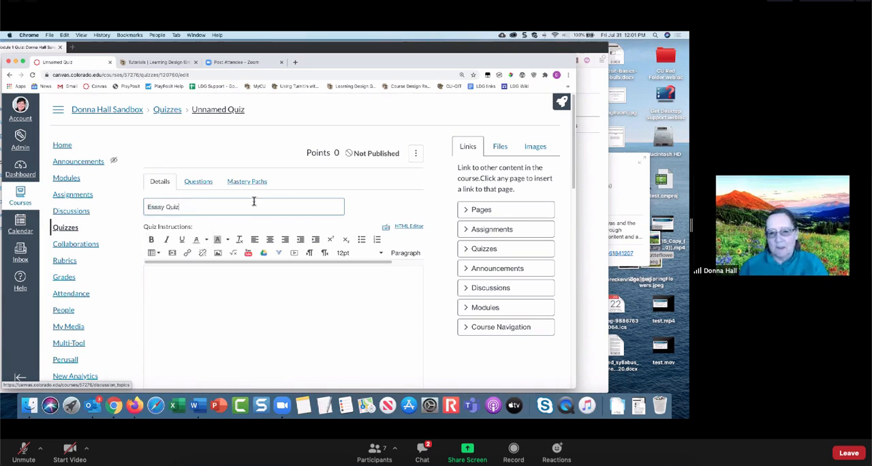
# - Add a new question to the quiz and make it a File Upload Question
pyautogui.click(198, 182)
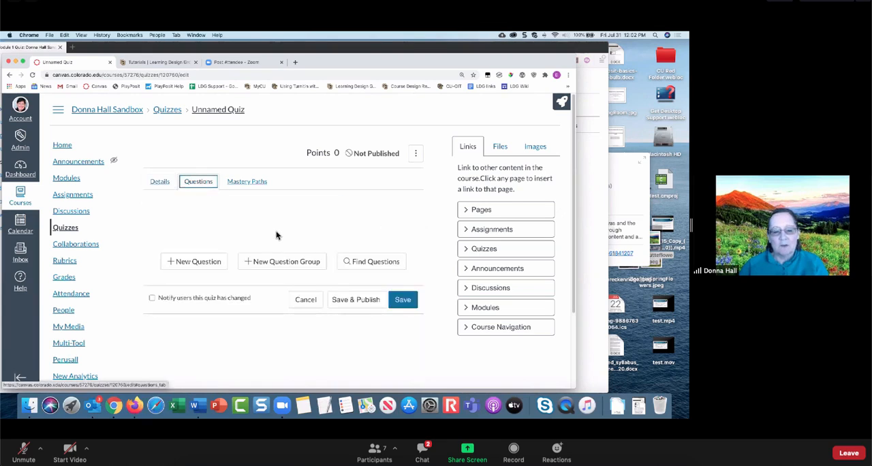
pyautogui.click(195, 265)
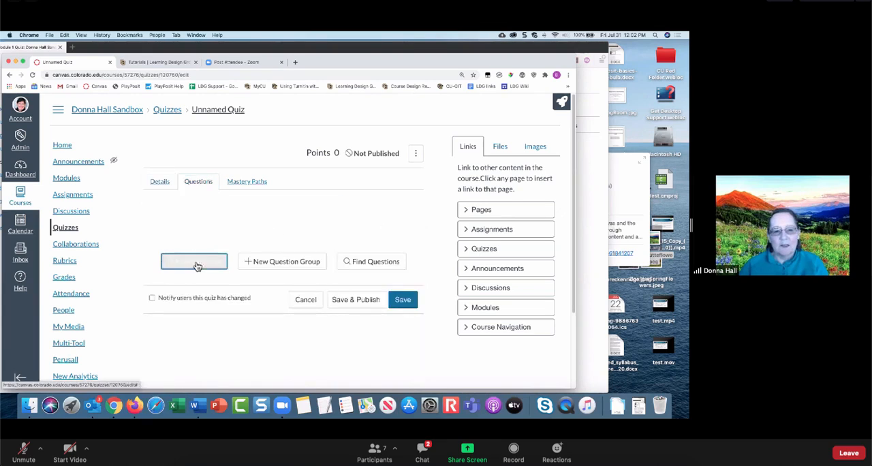
pyautogui.click(265, 221)
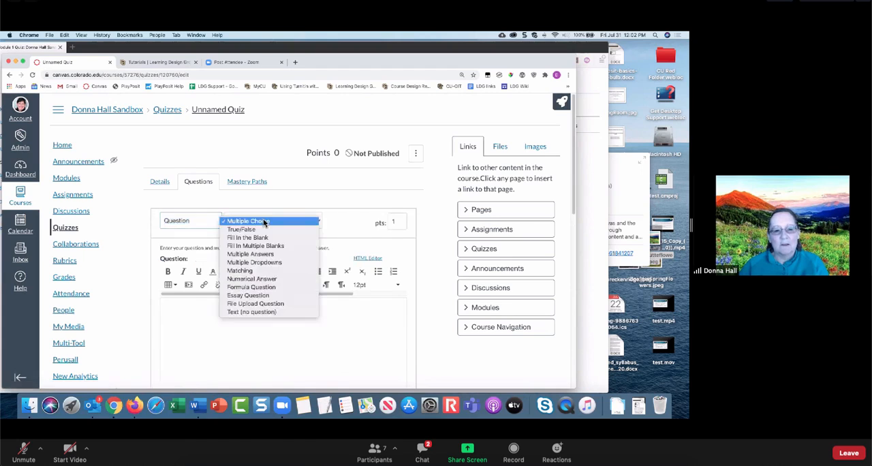
pyautogui.click(262, 304)
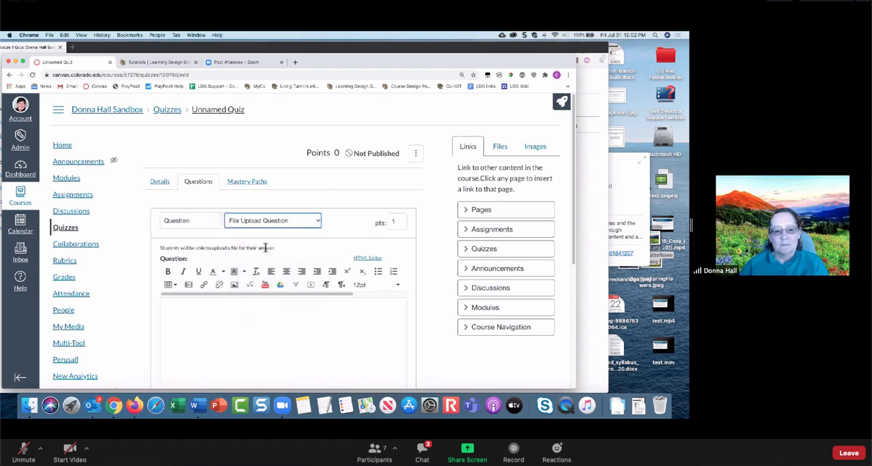
# - Enter the question text "download this file and answer 3 of the 5 question. The upload to this question."
pyautogui.scroll(-3, 265, 247)
pyautogui.click(238, 239)
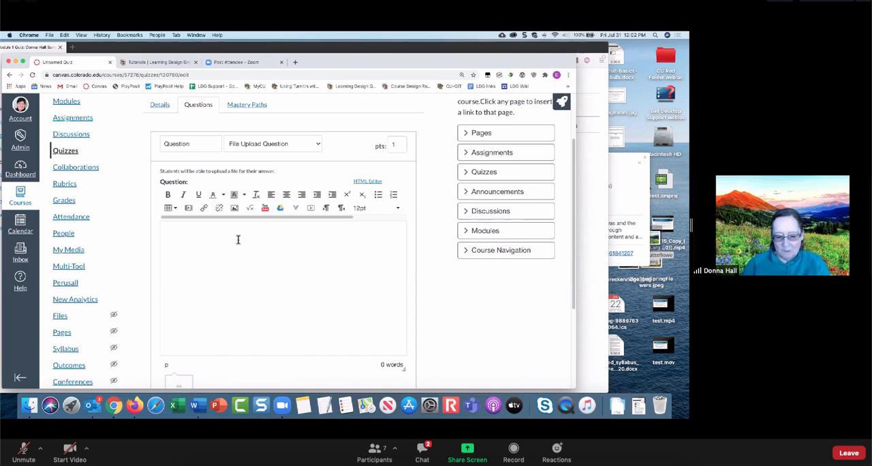
pyautogui.write('download this file and as')
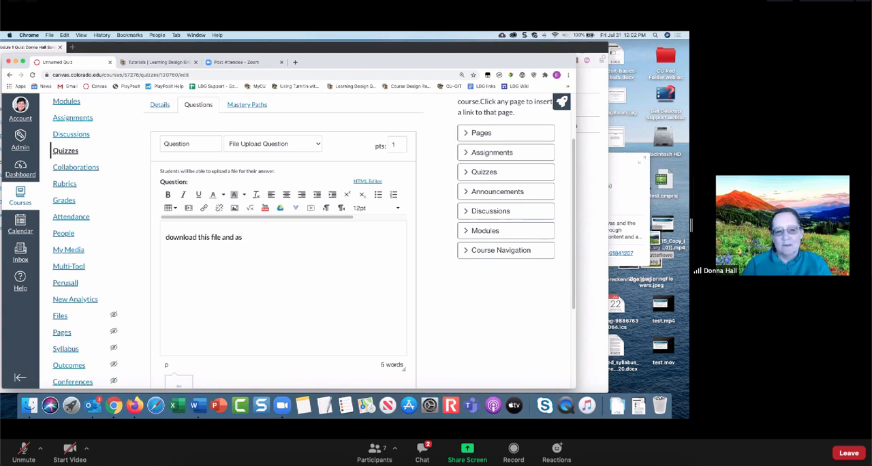
pyautogui.write('wer')
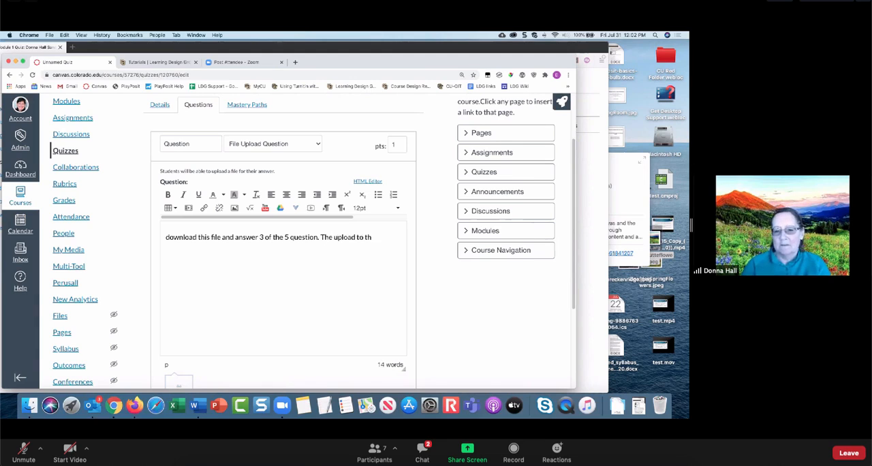
pyautogui.write('is ques')
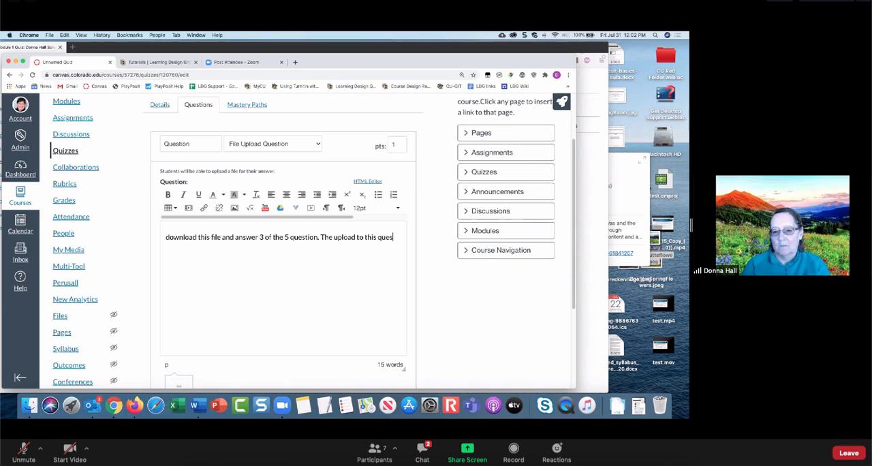
pyautogui.write('tion.')
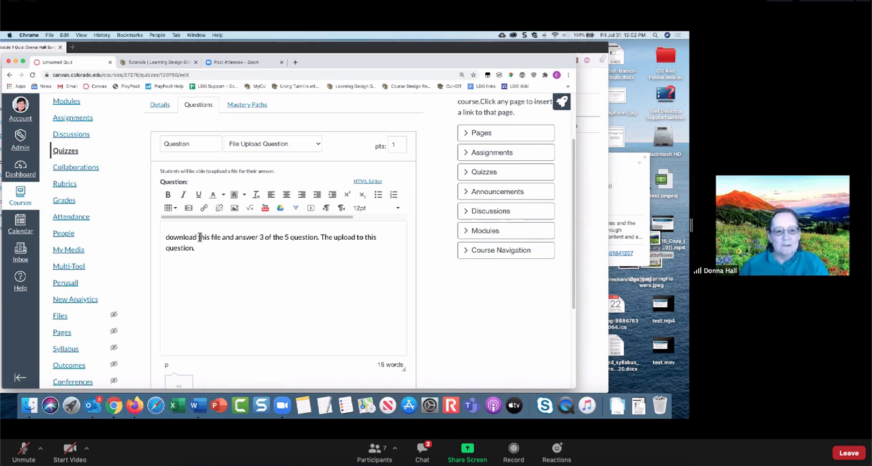
# - Link the words "this file" in the question text to Chapter1.docx from the course files and update the question
pyautogui.moveTo(200, 237); pyautogui.dragTo(222, 237)
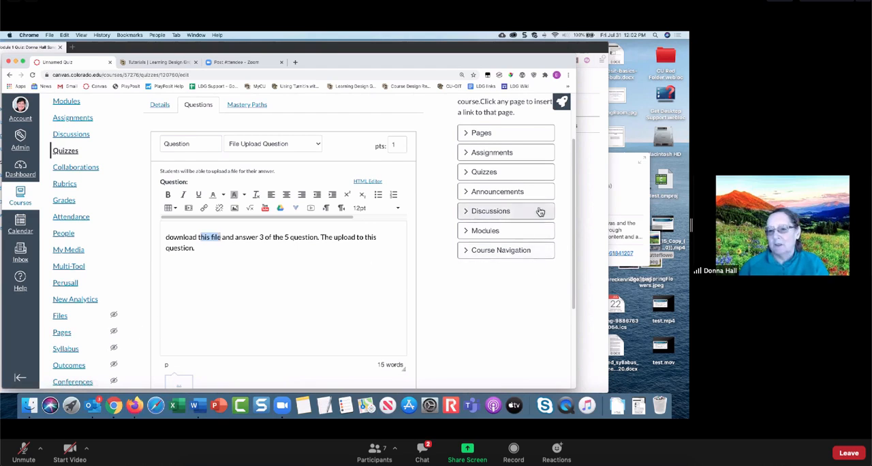
pyautogui.scroll(3, 538, 210)
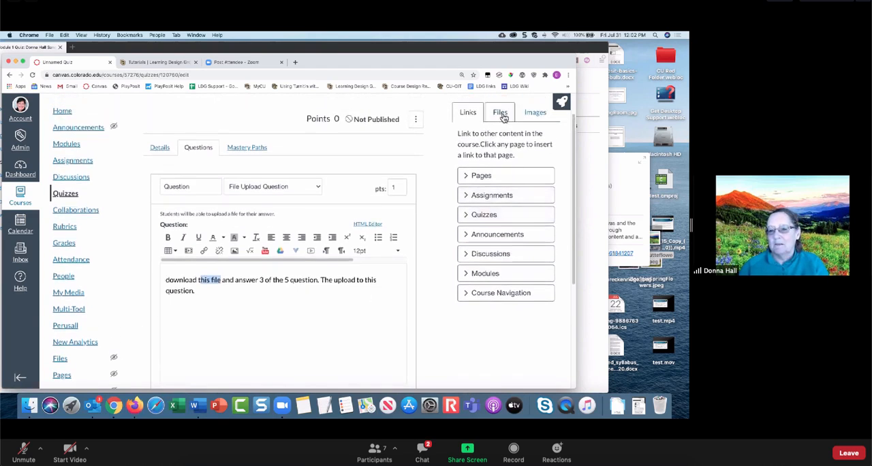
pyautogui.click(502, 114)
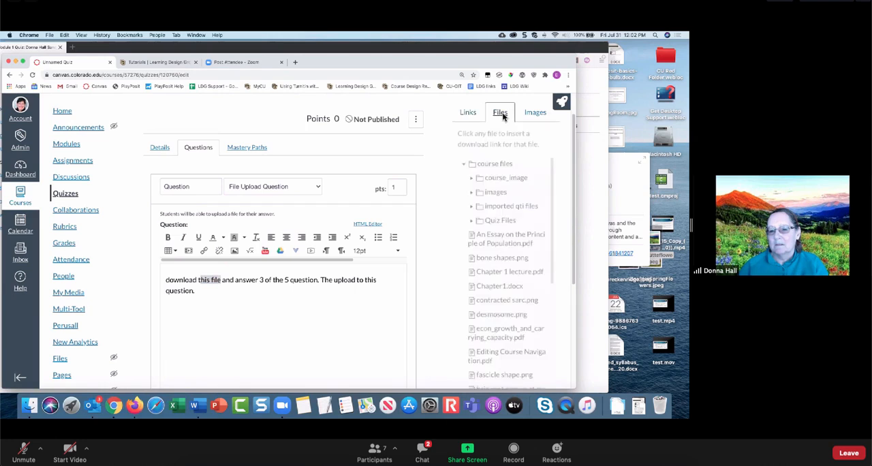
pyautogui.click(506, 286)
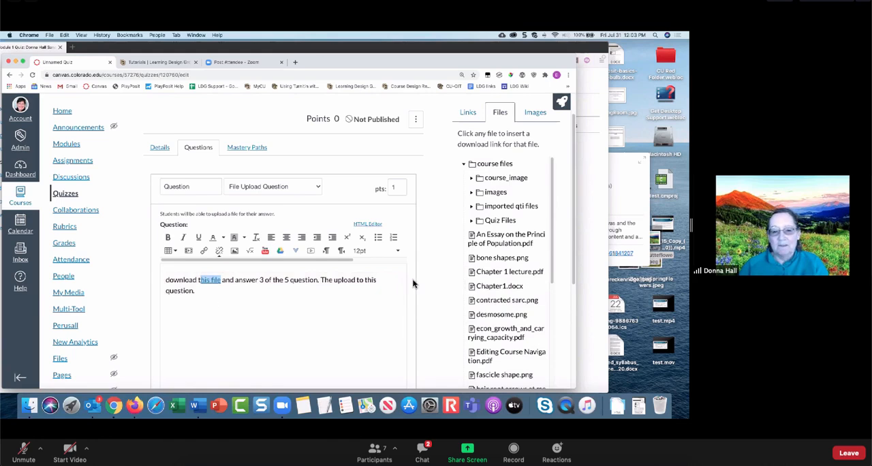
pyautogui.scroll(-5, 417, 283)
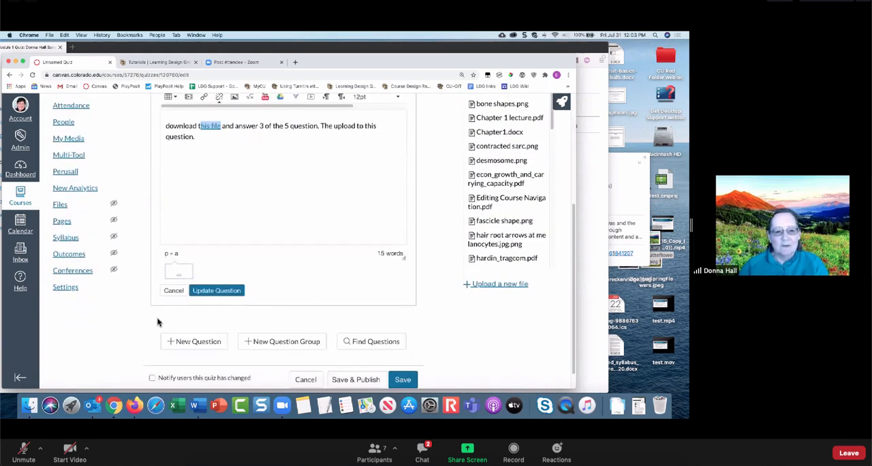
pyautogui.click(218, 290)
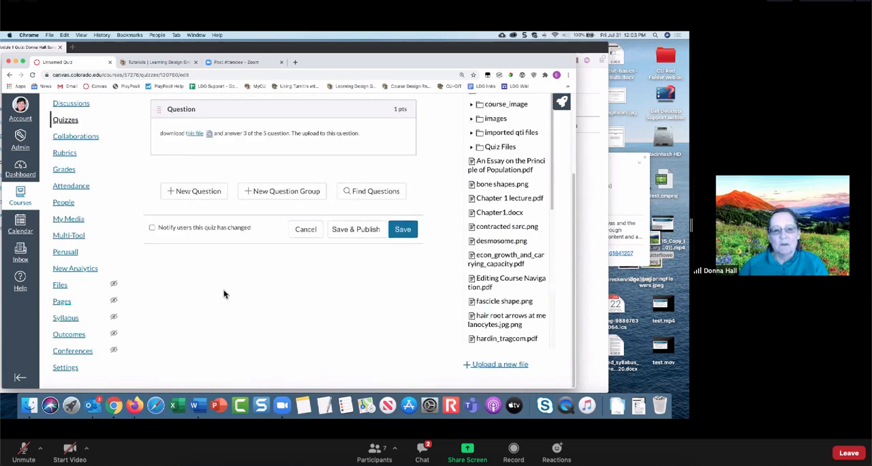
pyautogui.scroll(1, 336, 301)
pyautogui.scroll(-1, 192, 157)
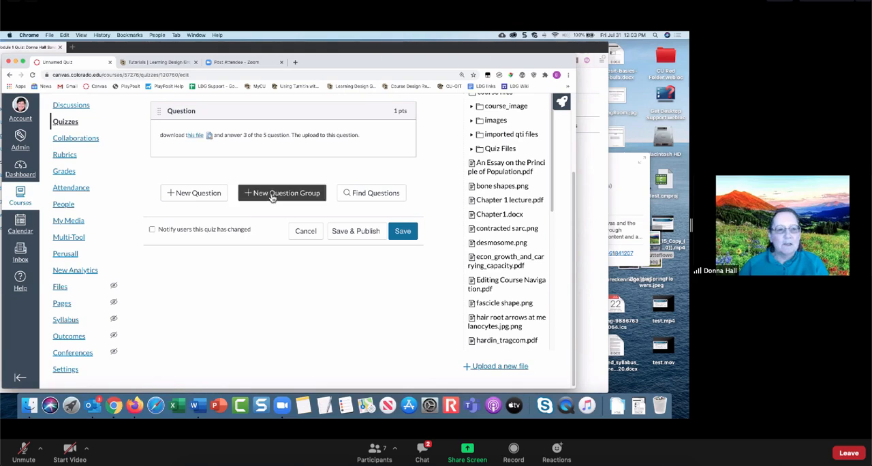
pyautogui.scroll(2, 270, 196)
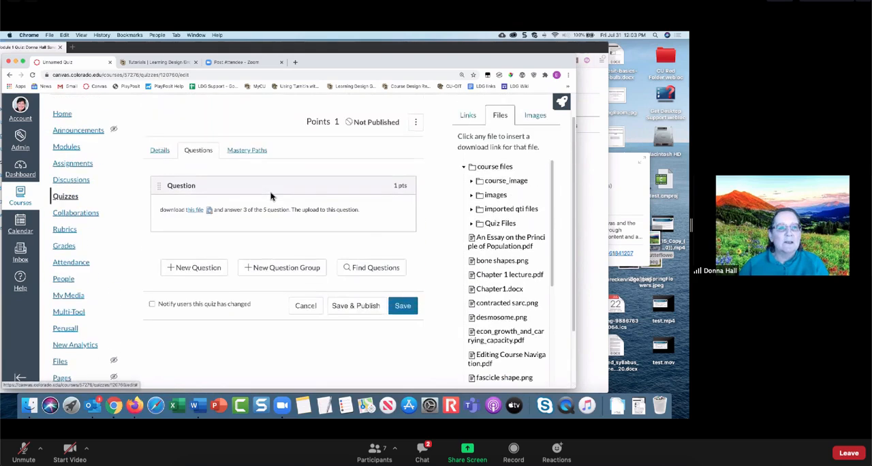
# - Switch to Firefox, leave Module 1 Quiz for the student's Quizzes list, and return to the quiz editor in Chrome
pyautogui.click(134, 407)
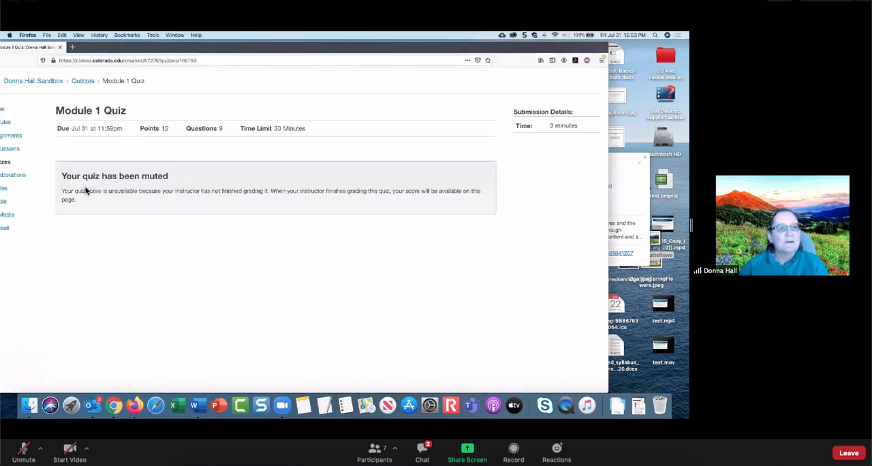
pyautogui.click(83, 83)
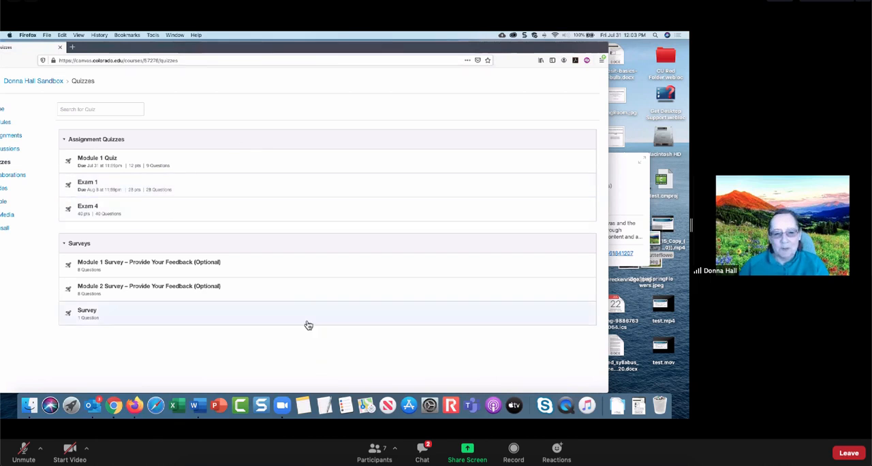
pyautogui.click(114, 409)
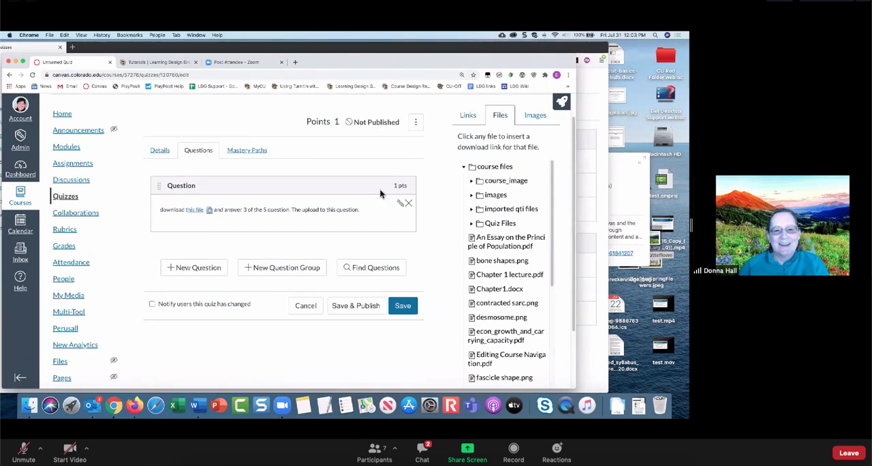
# - Save and publish the quiz with its file upload question
pyautogui.click(415, 126)
pyautogui.click(414, 126)
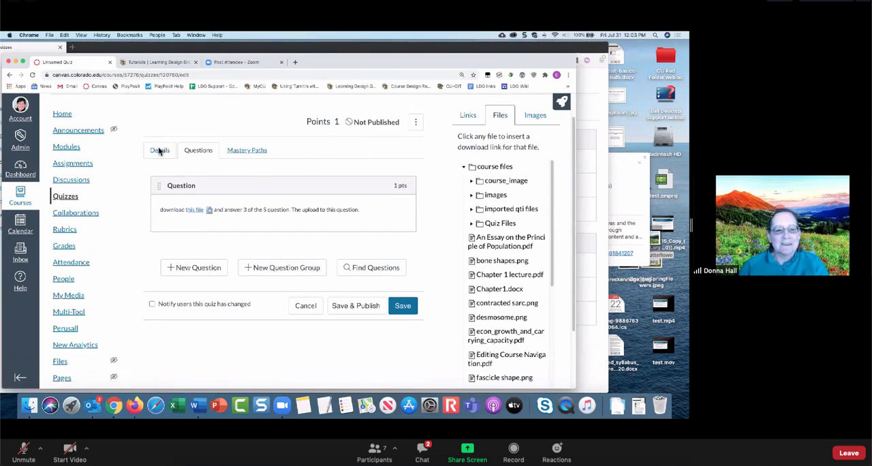
pyautogui.click(355, 305)
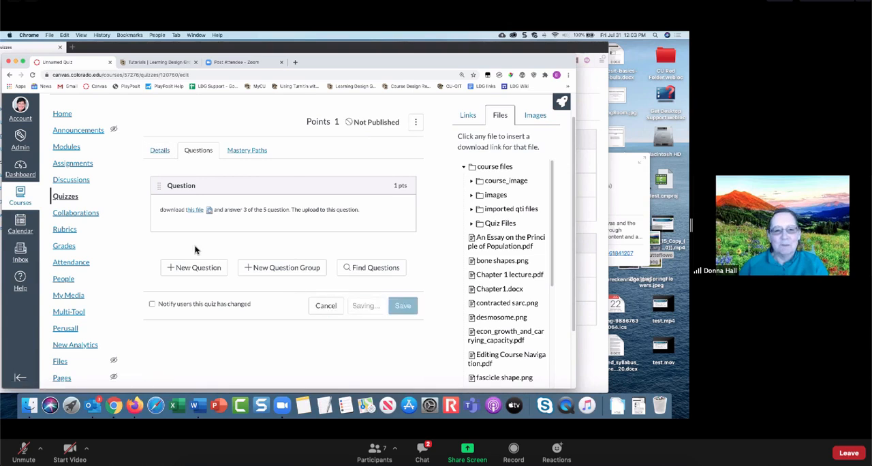
# - Switch to Firefox, refresh the student's Quizzes list and start taking the Essay Quiz
pyautogui.click(135, 406)
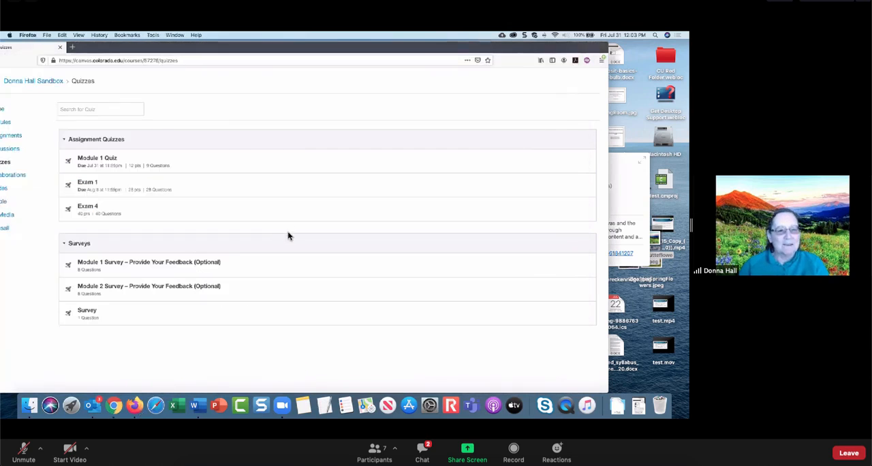
pyautogui.moveTo(103, 47); pyautogui.dragTo(160, 48)
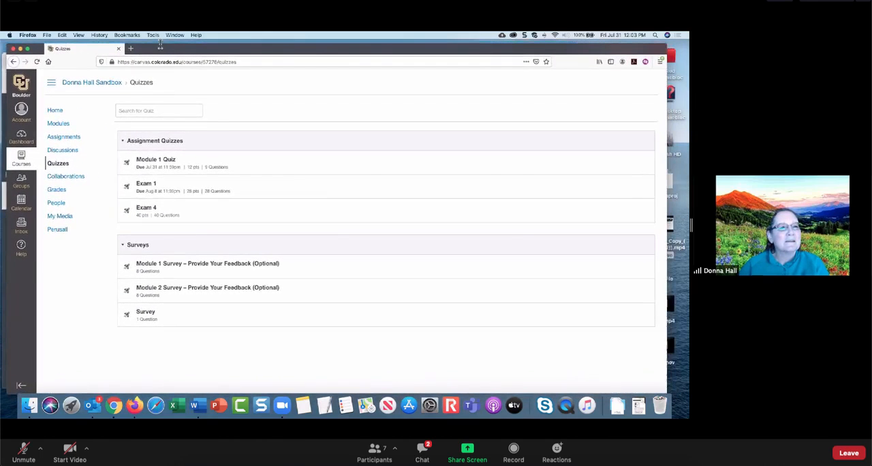
pyautogui.click(37, 62)
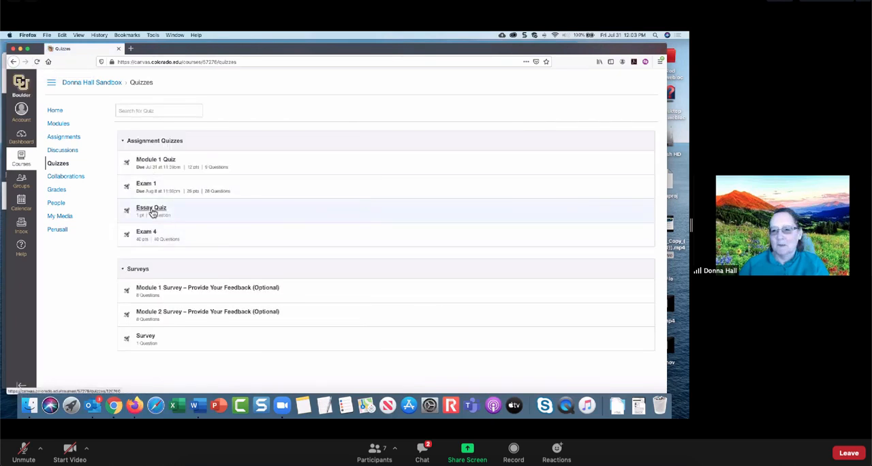
pyautogui.click(152, 212)
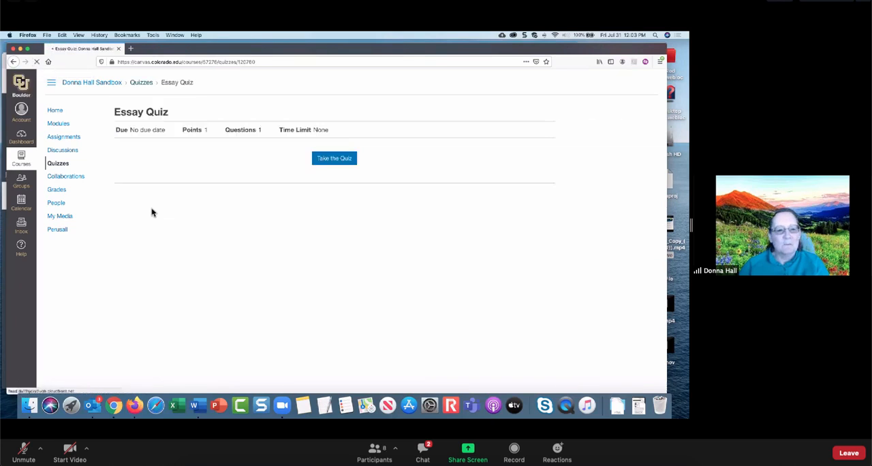
pyautogui.click(337, 160)
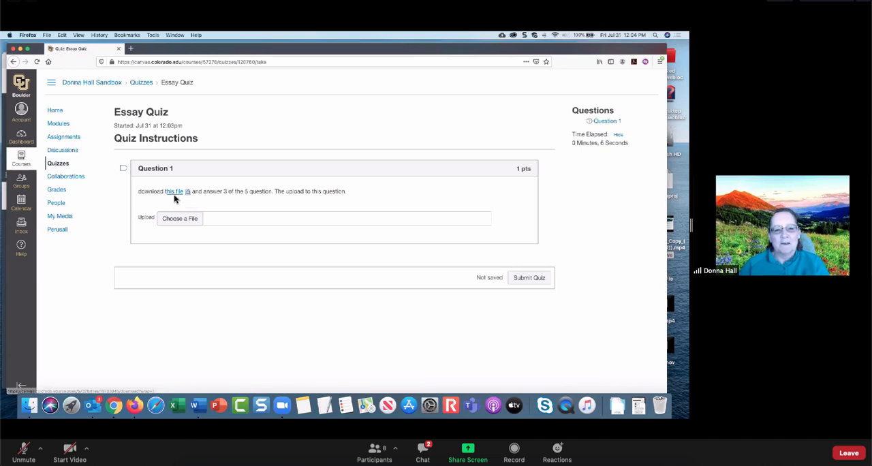
# - Open the "this file" link in the student's Essay Quiz question, then dismiss the Chapter1.docx download
pyautogui.click(175, 194)
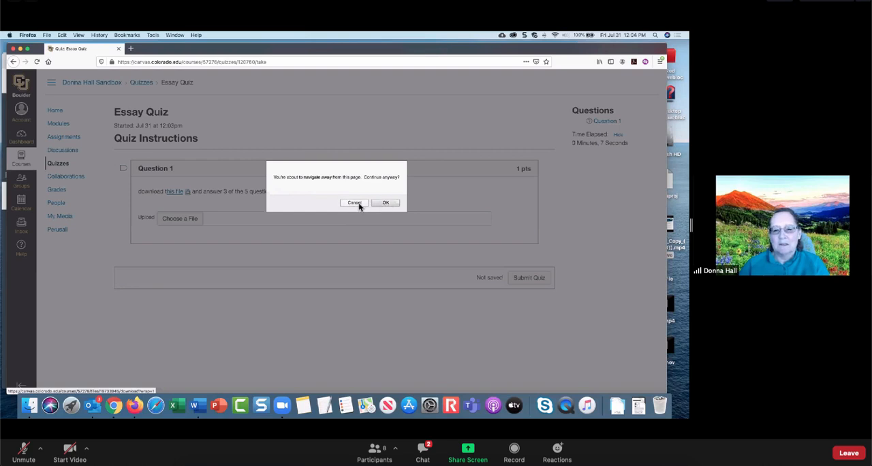
pyautogui.click(384, 204)
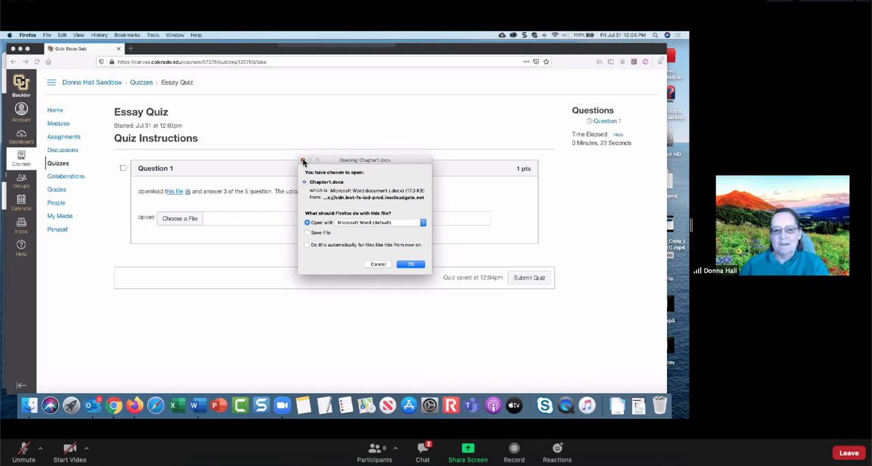
pyautogui.click(303, 160)
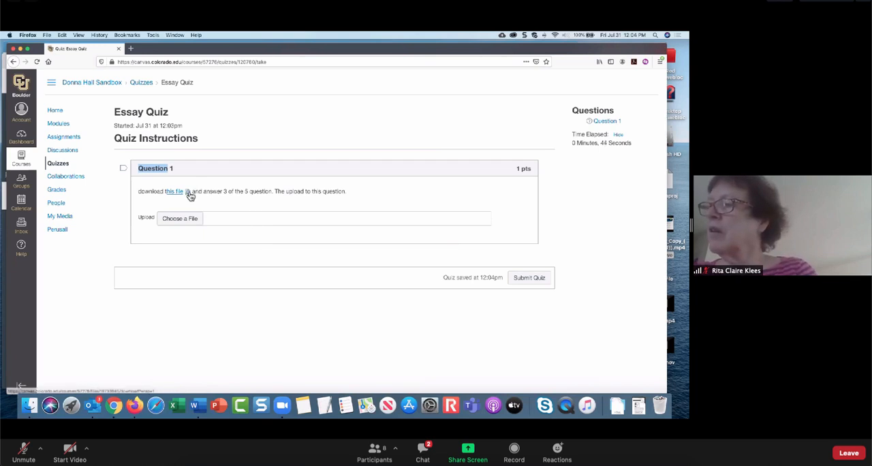
# - Switch to Chrome and open the Moderate Quiz page for Module 1 Quiz from the course's Quizzes list
pyautogui.click(115, 410)
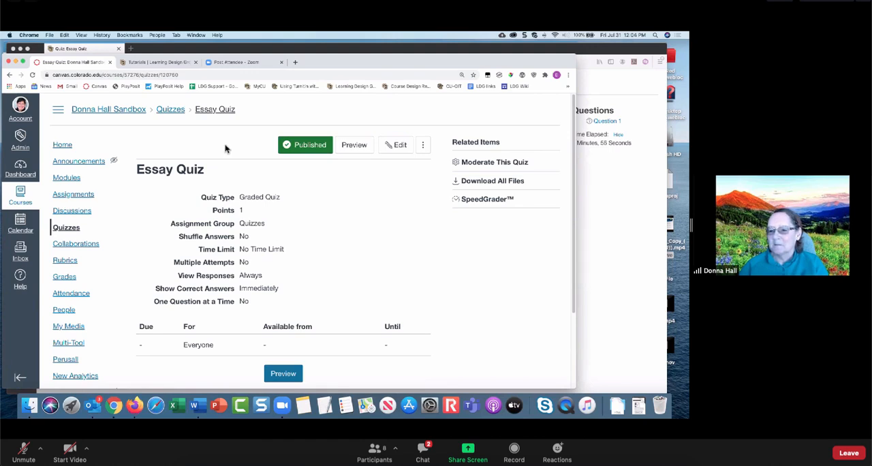
pyautogui.click(170, 110)
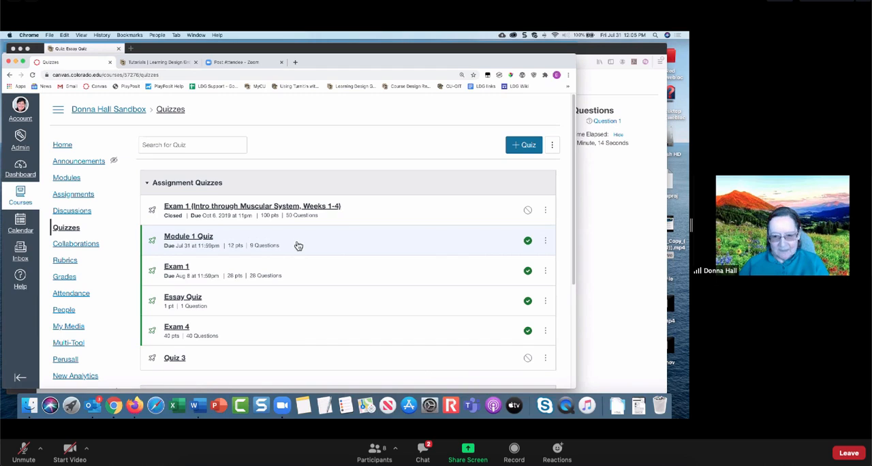
pyautogui.click(200, 238)
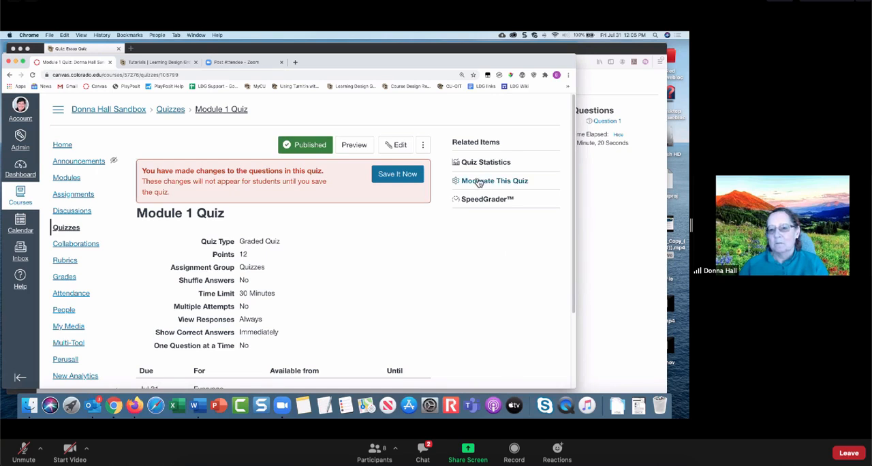
pyautogui.click(492, 184)
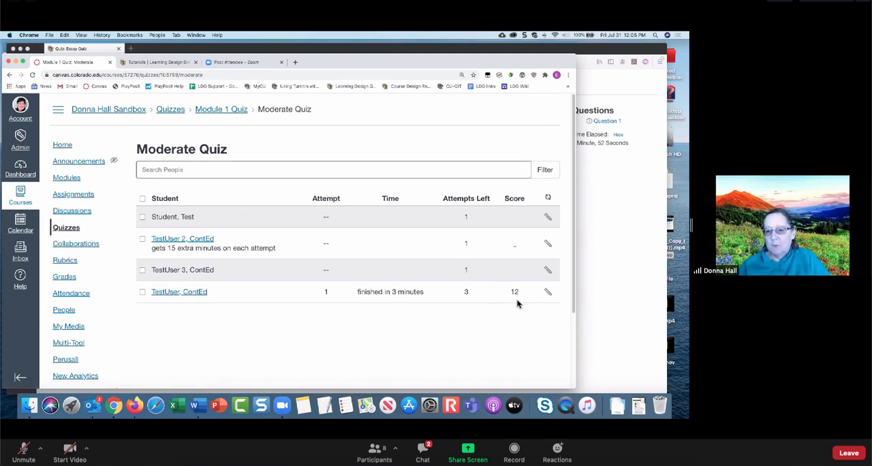
# - View the student extension options for TestUser 2, cancel without saving, and return to the Module 1 Quiz page
pyautogui.click(549, 245)
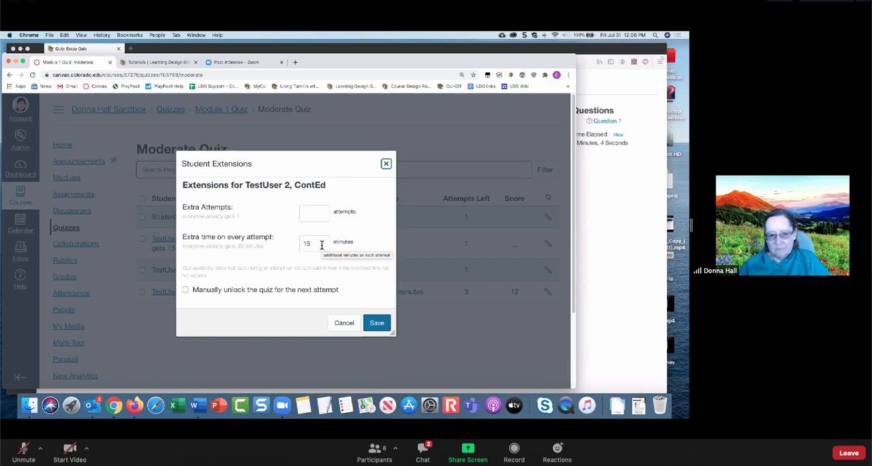
pyautogui.click(344, 323)
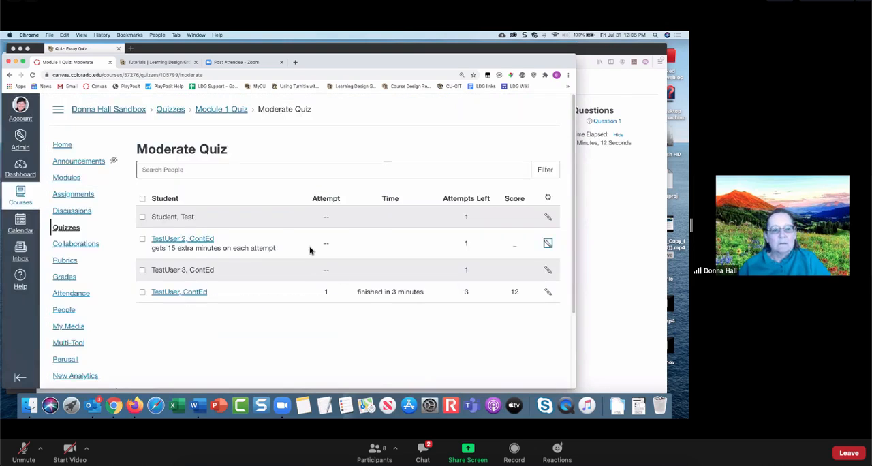
pyautogui.click(216, 112)
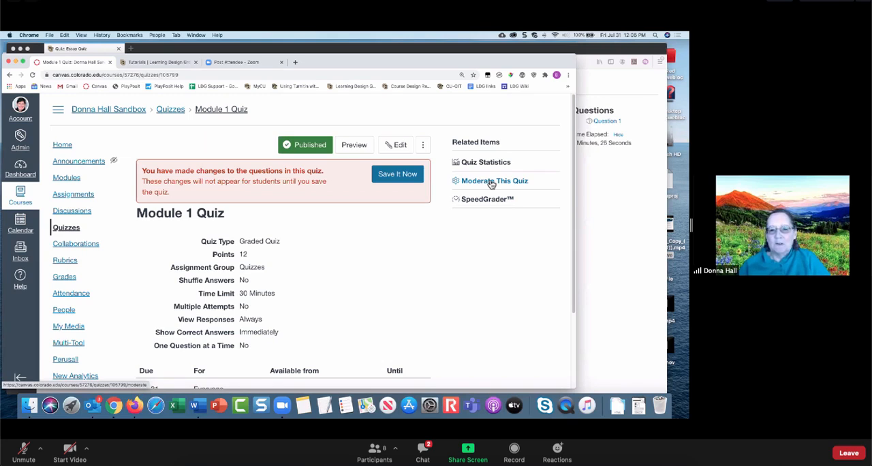
# - Open Module 1 Quiz in SpeedGrader and display ContEd TestUser's submission
pyautogui.click(488, 200)
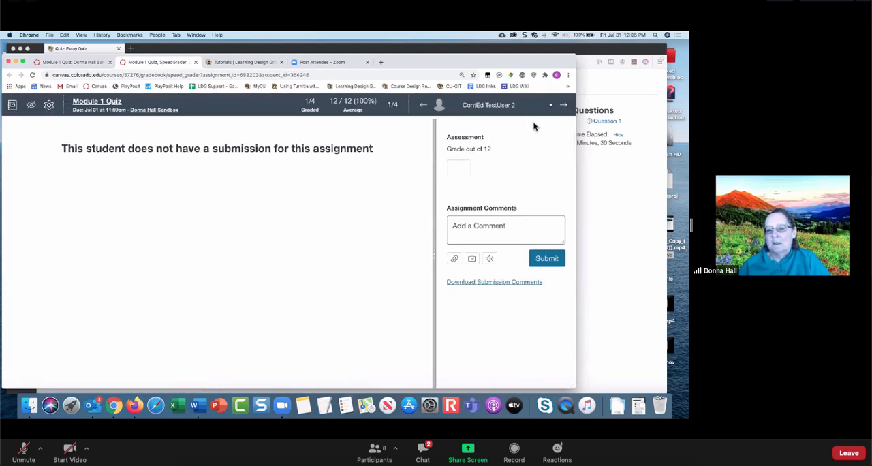
pyautogui.click(550, 106)
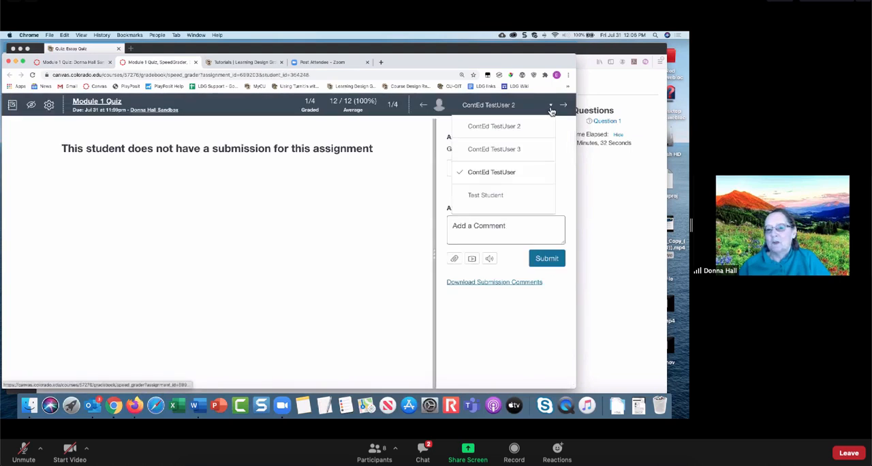
pyautogui.click(486, 175)
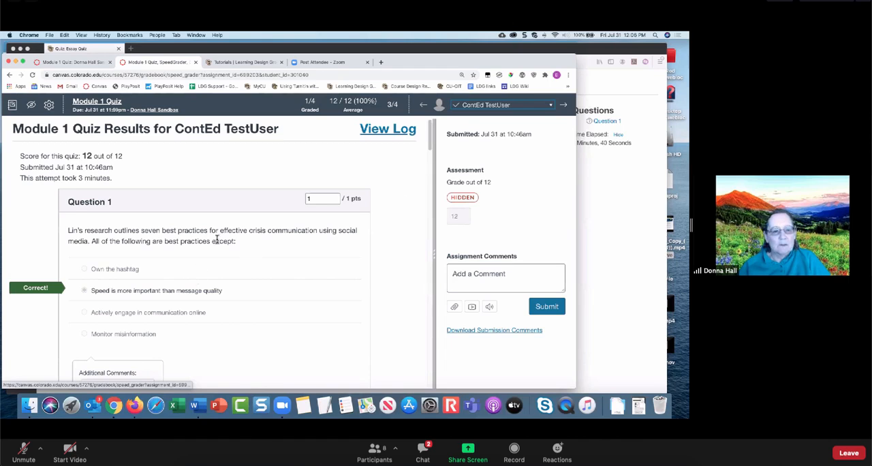
# - Review the submitted answers, add 1 fudge point at the end of the quiz, and update the scores
pyautogui.scroll(-5, 215, 236)
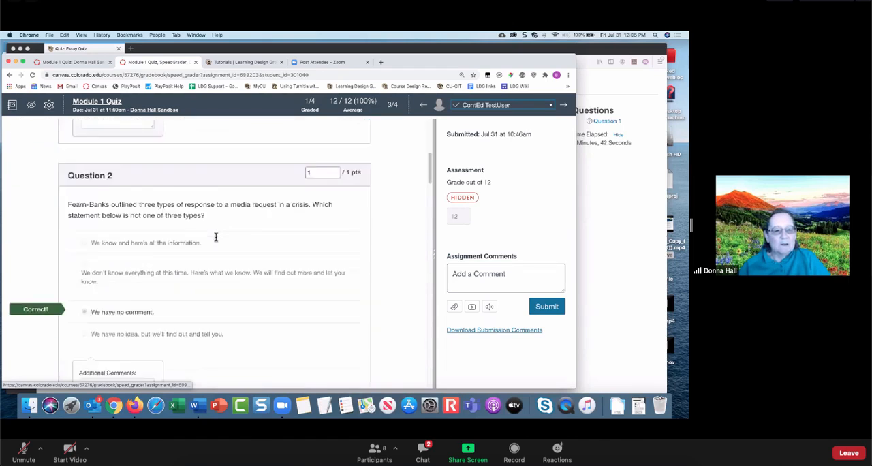
pyautogui.scroll(-5, 216, 236)
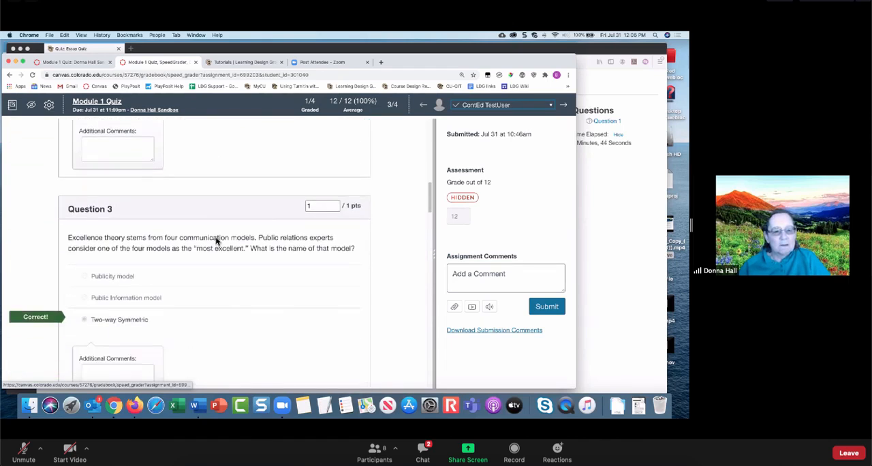
pyautogui.scroll(-5, 246, 245)
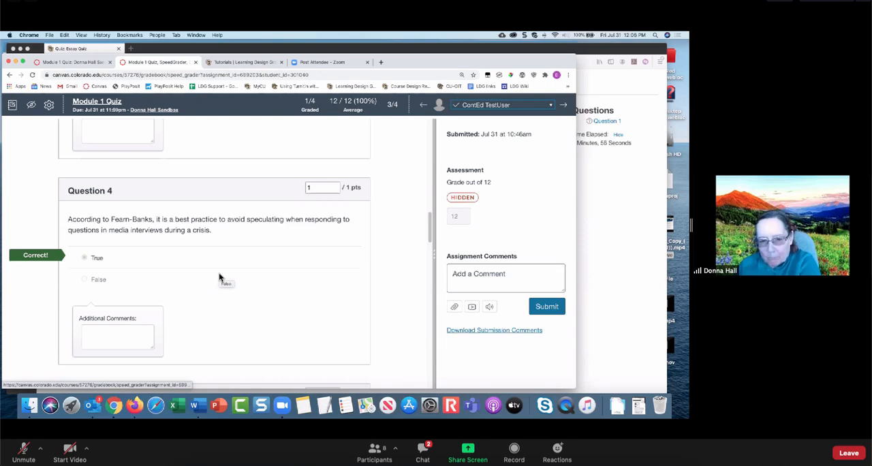
pyautogui.scroll(-7, 219, 277)
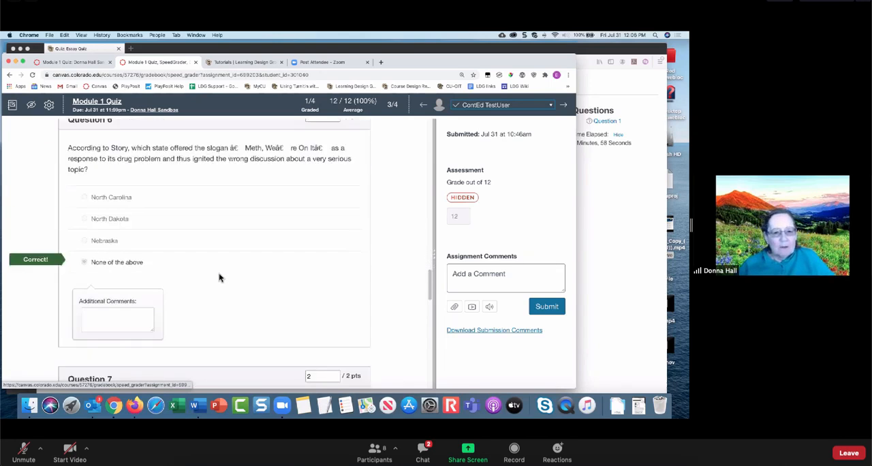
pyautogui.scroll(-10, 219, 277)
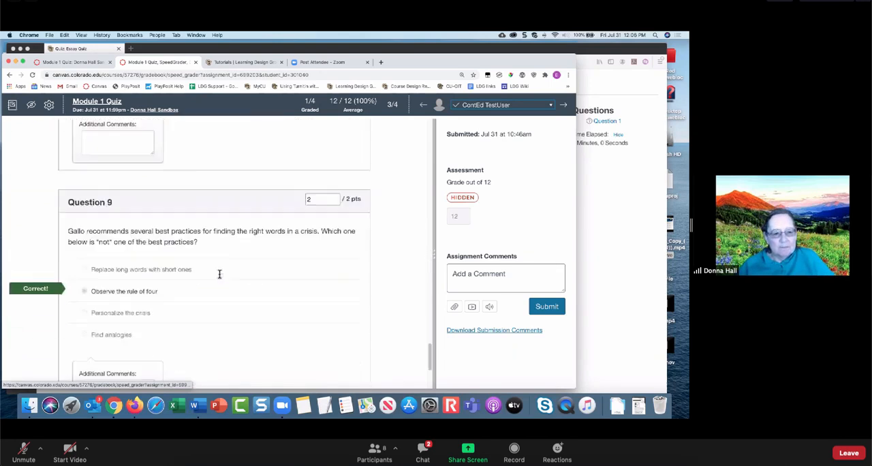
pyautogui.scroll(-4, 219, 275)
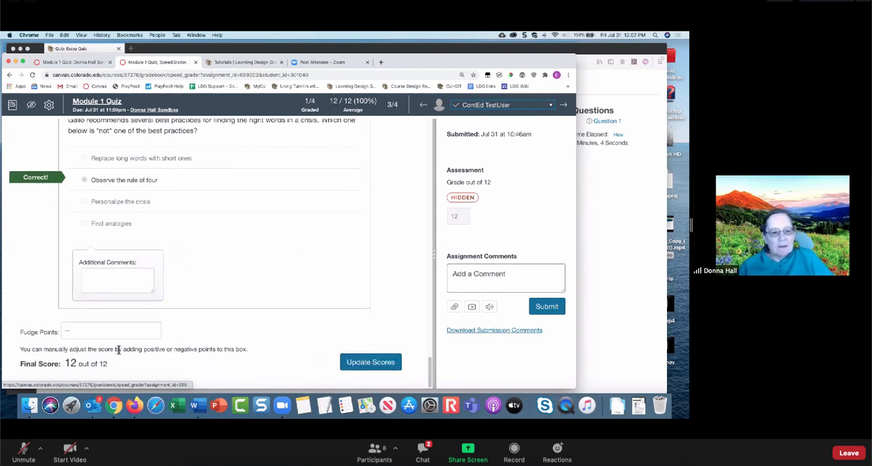
pyautogui.click(82, 331)
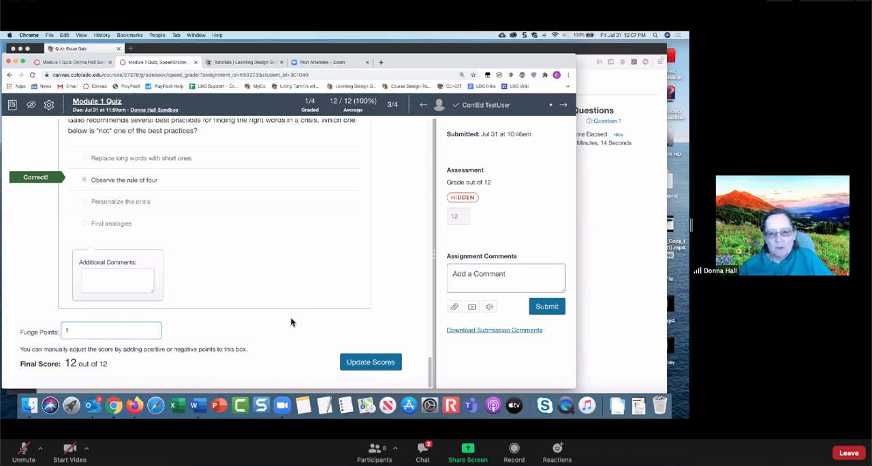
pyautogui.click(366, 365)
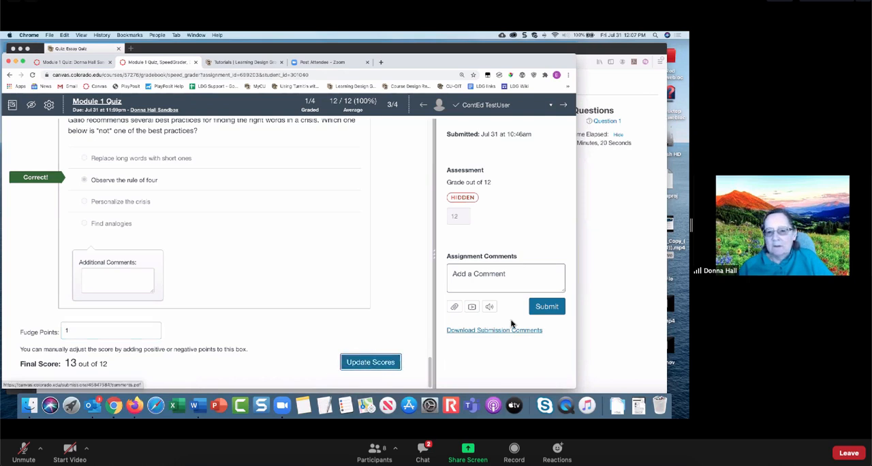
# - Try to submit the SpeedGrader assessment with the assignment comment left empty
pyautogui.click(543, 307)
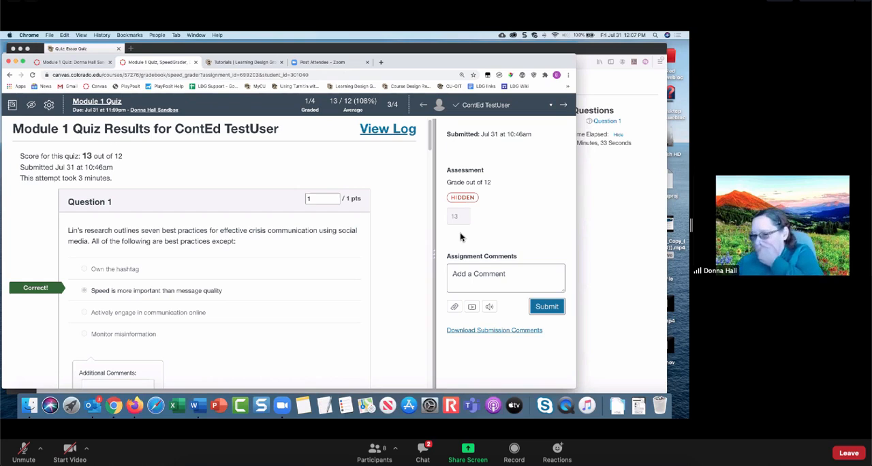
pyautogui.click(495, 279)
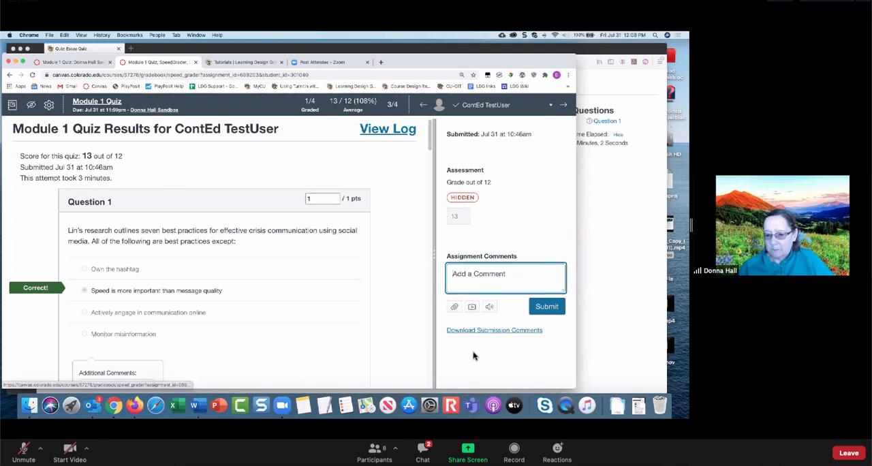
pyautogui.click(549, 309)
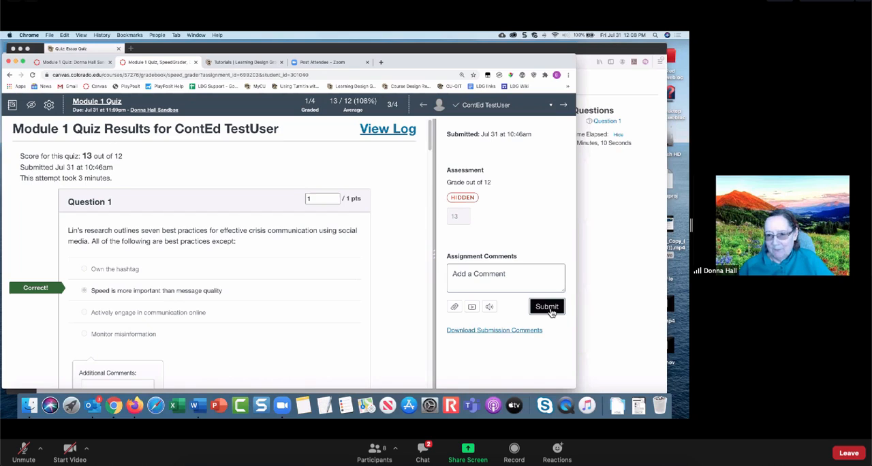
pyautogui.moveTo(477, 196); pyautogui.dragTo(448, 207)
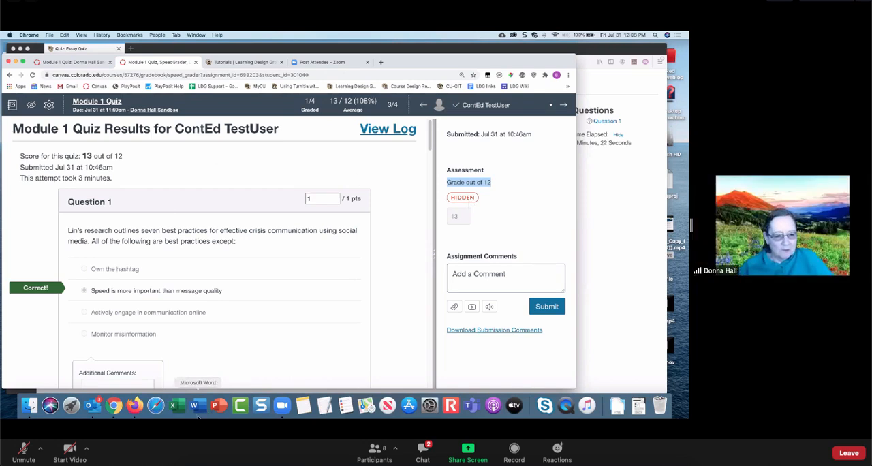
# - Switch to Firefox, leave the Essay Quiz attempt, and check the student's Module 1 Quiz page and Grades
pyautogui.click(131, 411)
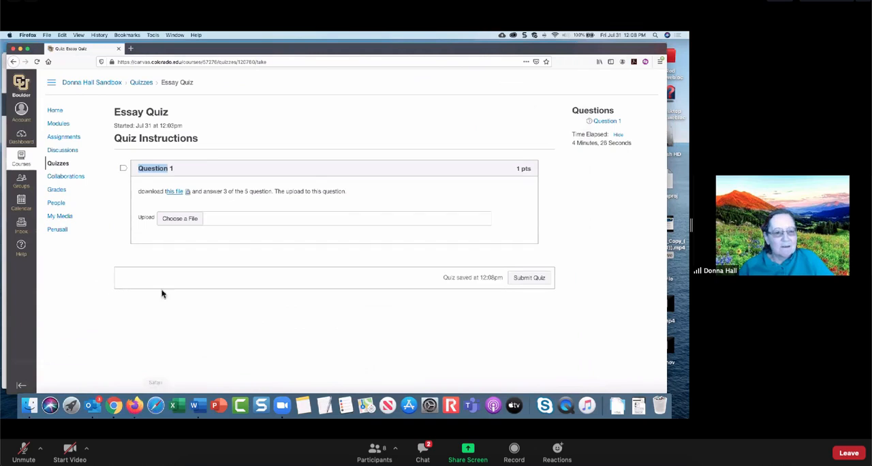
pyautogui.click(143, 82)
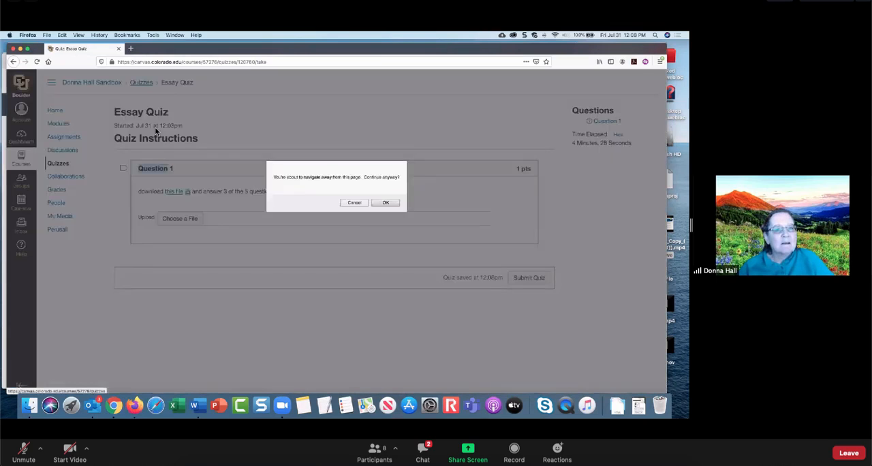
pyautogui.click(353, 203)
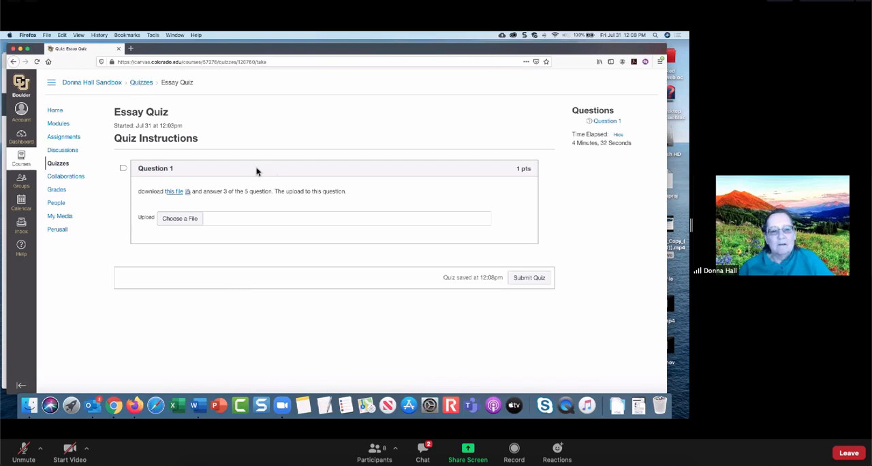
pyautogui.click(63, 166)
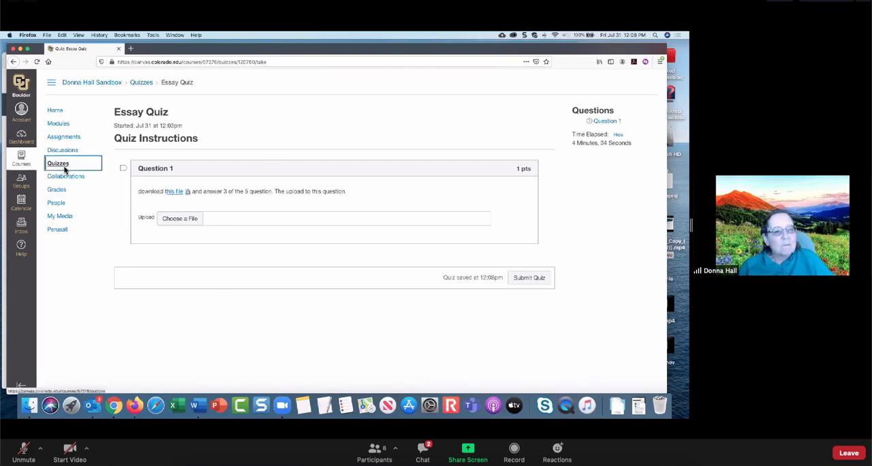
pyautogui.click(386, 203)
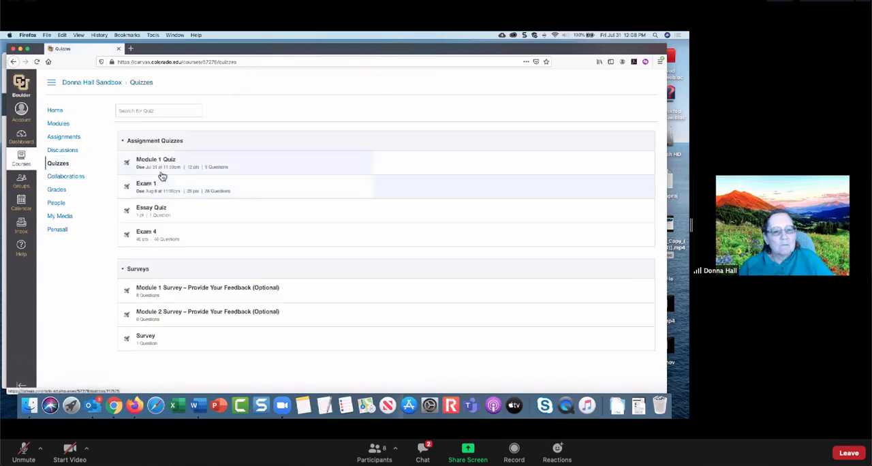
pyautogui.click(162, 167)
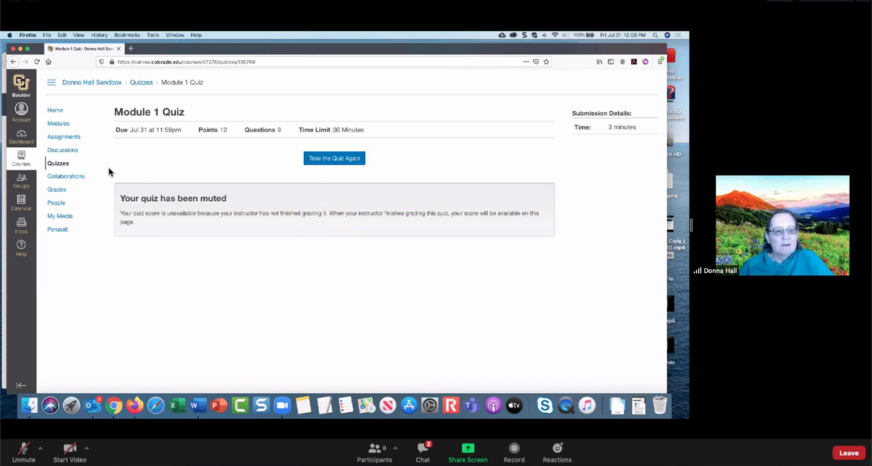
pyautogui.click(57, 192)
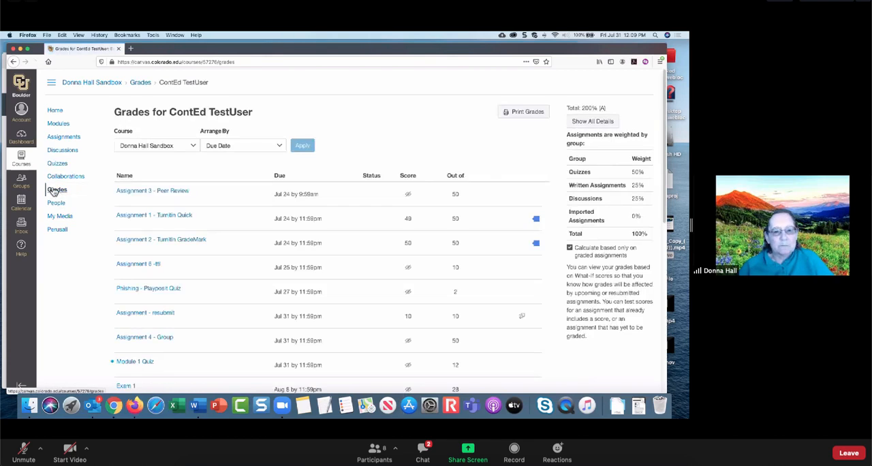
# - Switch to Chrome, close SpeedGrader, and open the course gradebook
pyautogui.click(115, 404)
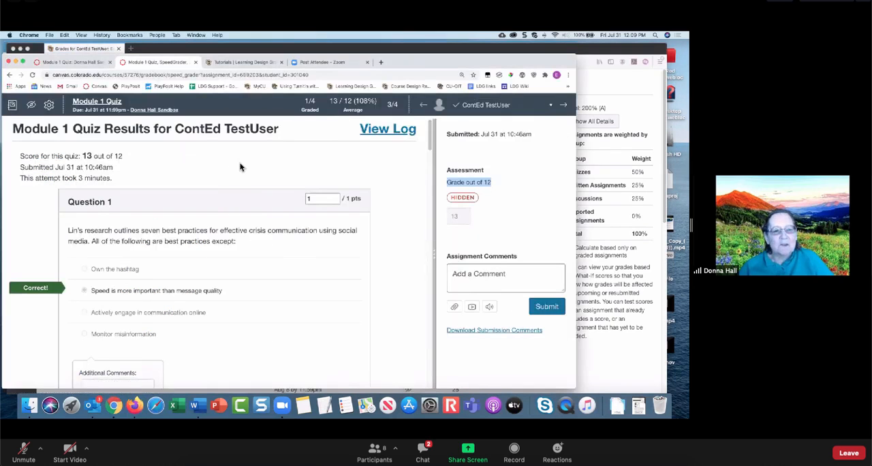
pyautogui.click(196, 62)
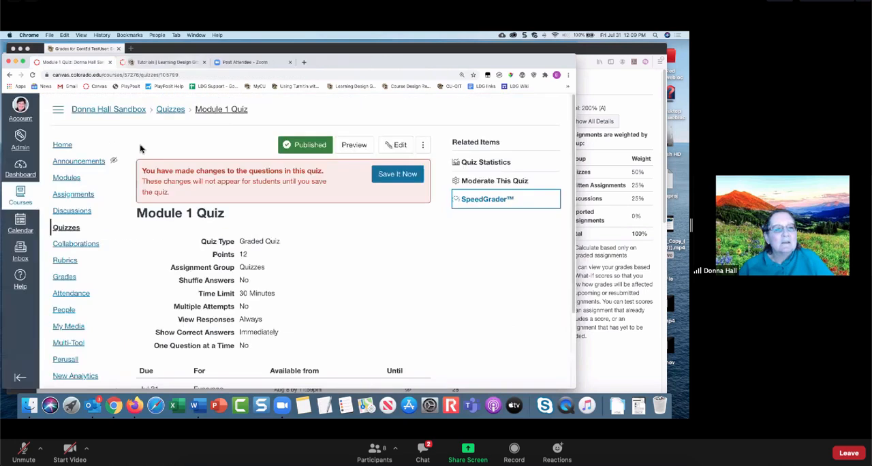
pyautogui.click(62, 280)
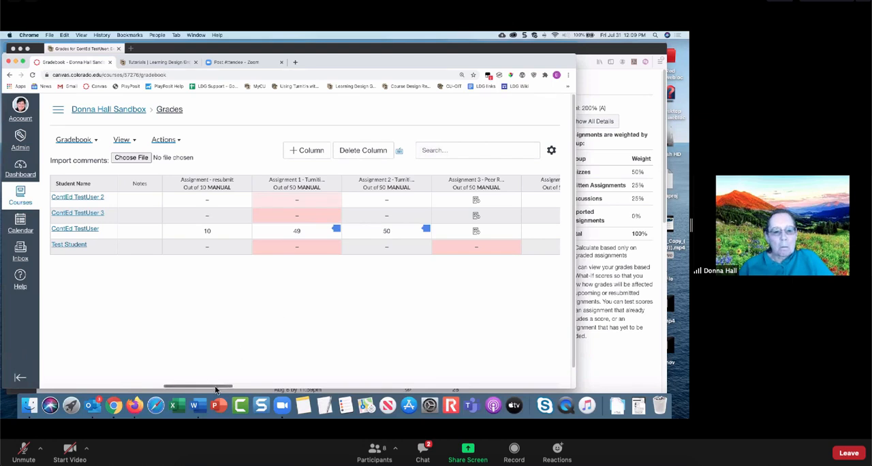
# - Post the Module 1 Quiz grades to everyone from the gradebook
pyautogui.moveTo(216, 388); pyautogui.dragTo(377, 401)
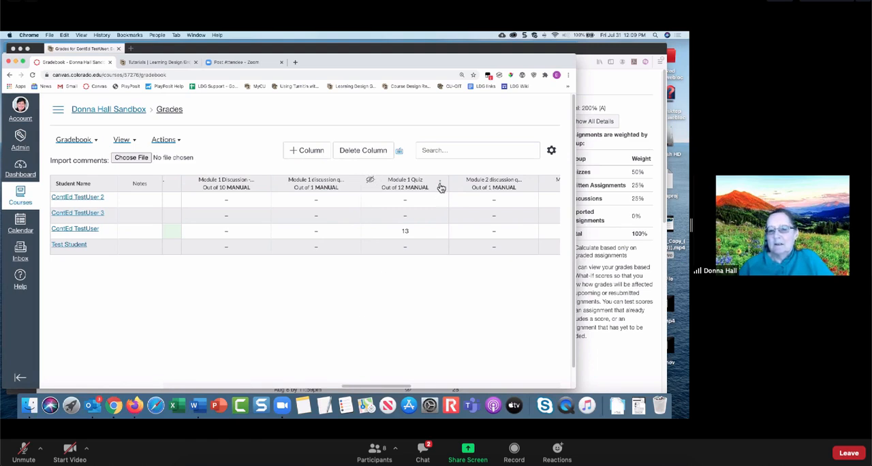
pyautogui.click(439, 184)
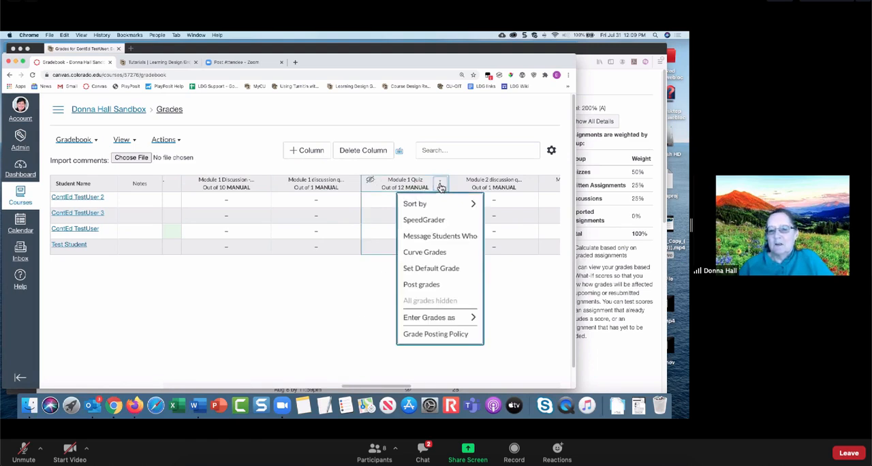
pyautogui.click(440, 290)
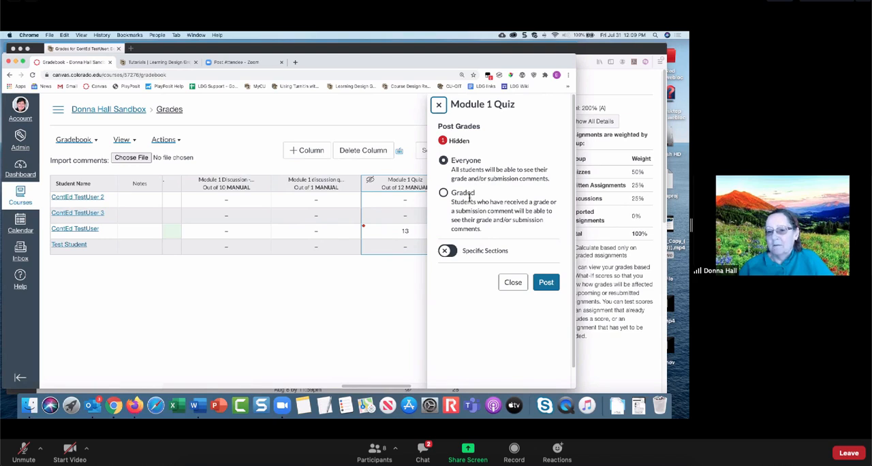
pyautogui.click(549, 285)
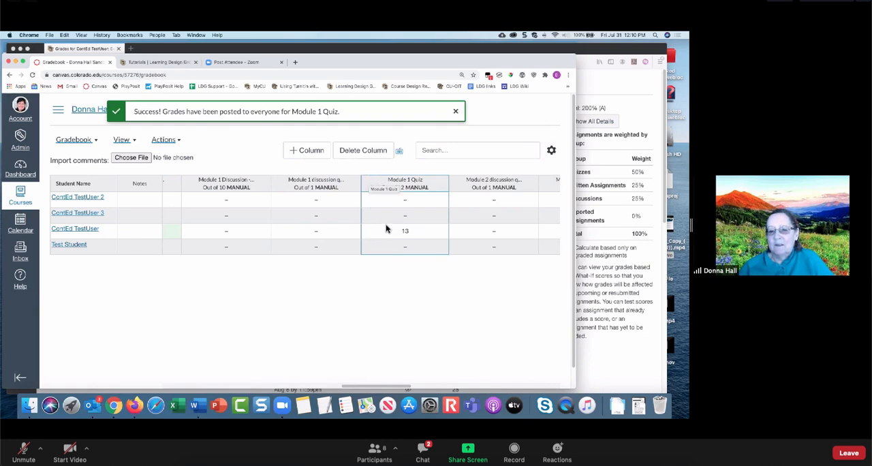
# - Switch to Firefox, reload the student's Grades page, and check the Module 1 Quiz score
pyautogui.click(131, 408)
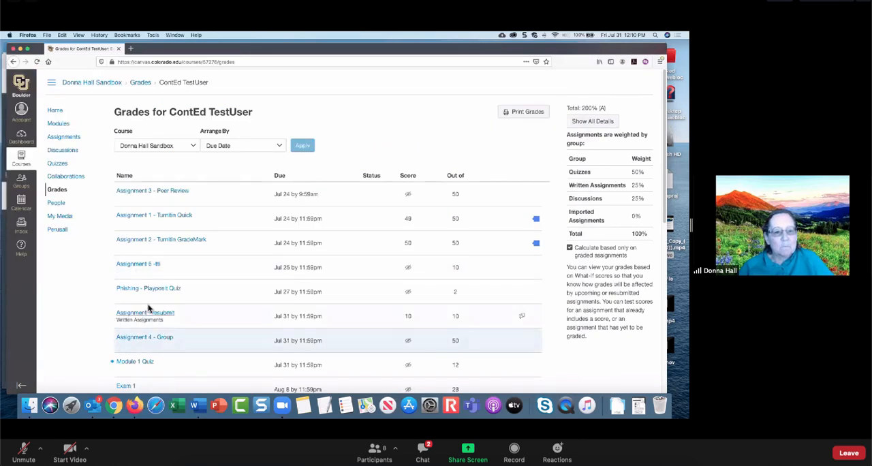
pyautogui.click(36, 62)
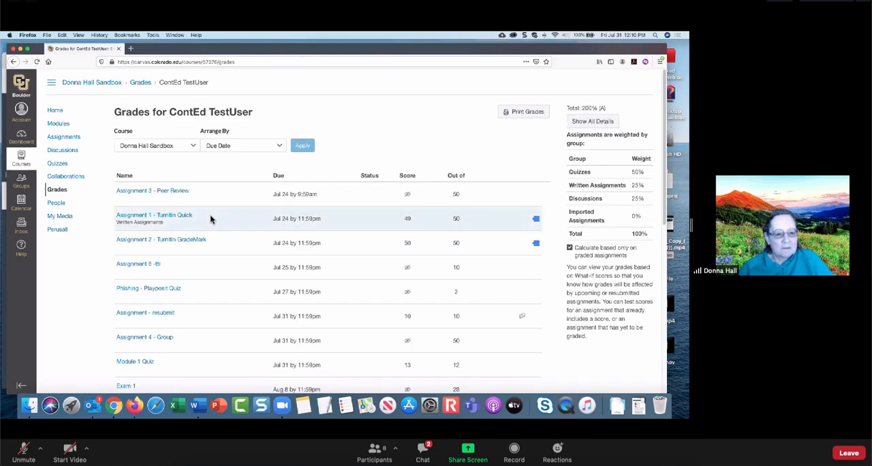
pyautogui.scroll(-2, 210, 219)
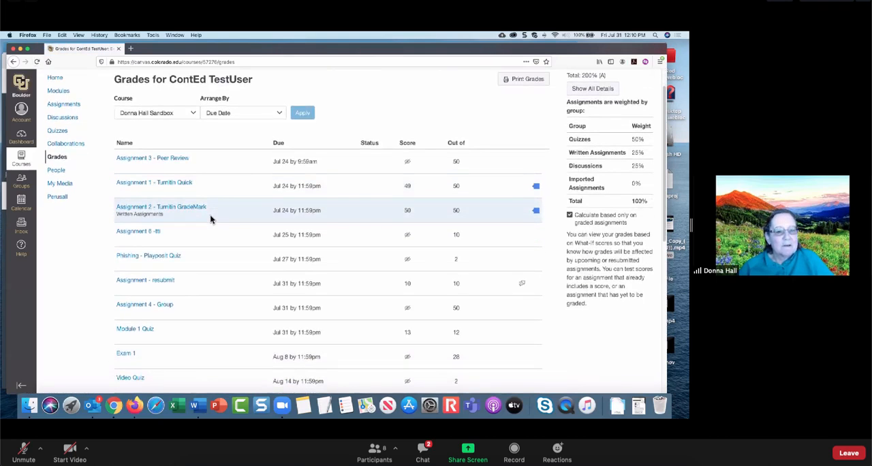
pyautogui.scroll(-3, 210, 219)
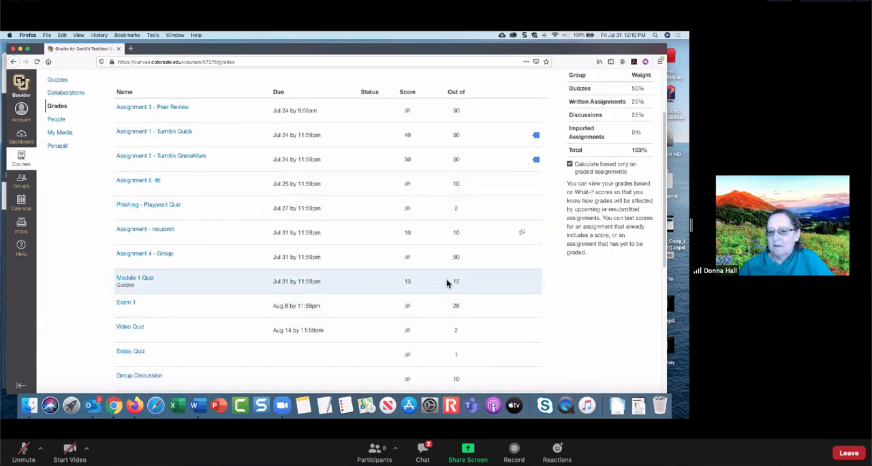
# - Open the student's Module 1 Quiz submission details and review the attempt history, answers, and final quiz score
pyautogui.click(145, 280)
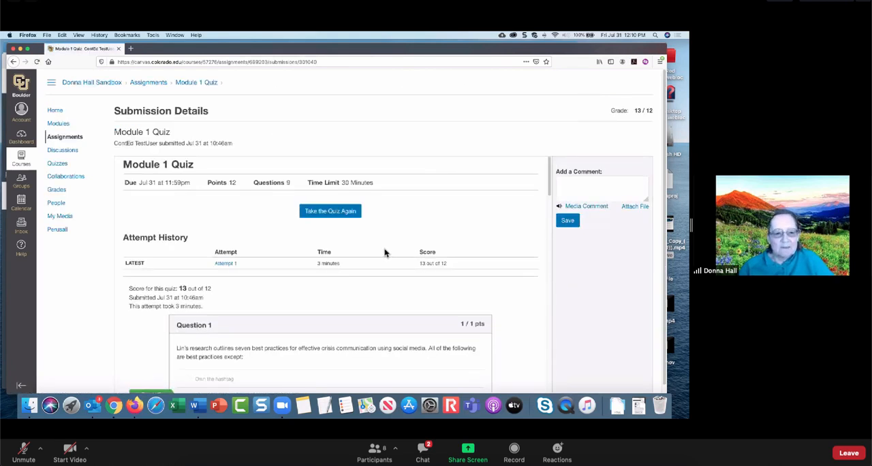
pyautogui.scroll(-1, 373, 251)
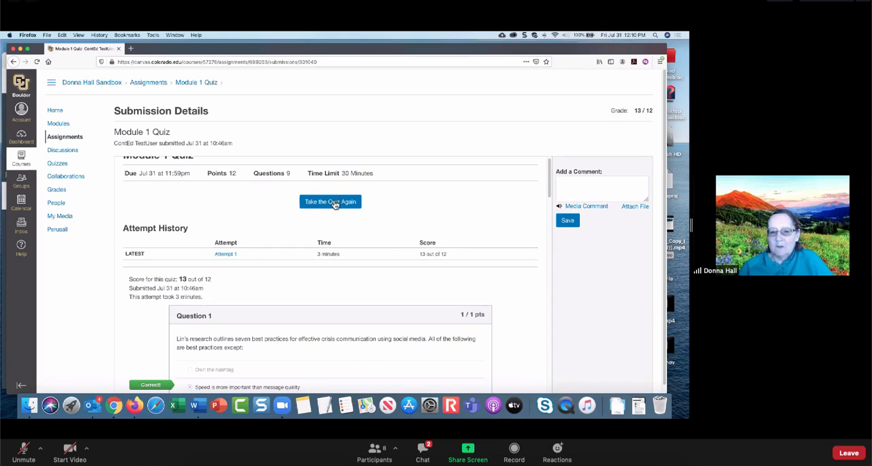
pyautogui.scroll(-10, 366, 279)
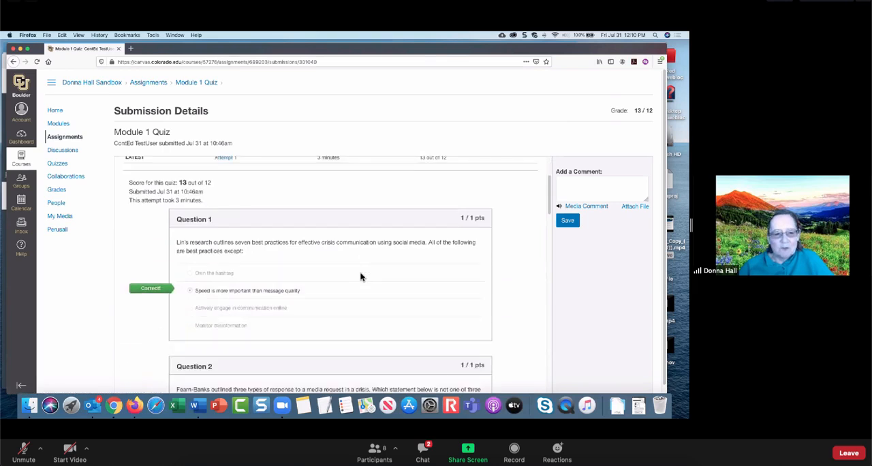
pyautogui.scroll(-10, 361, 276)
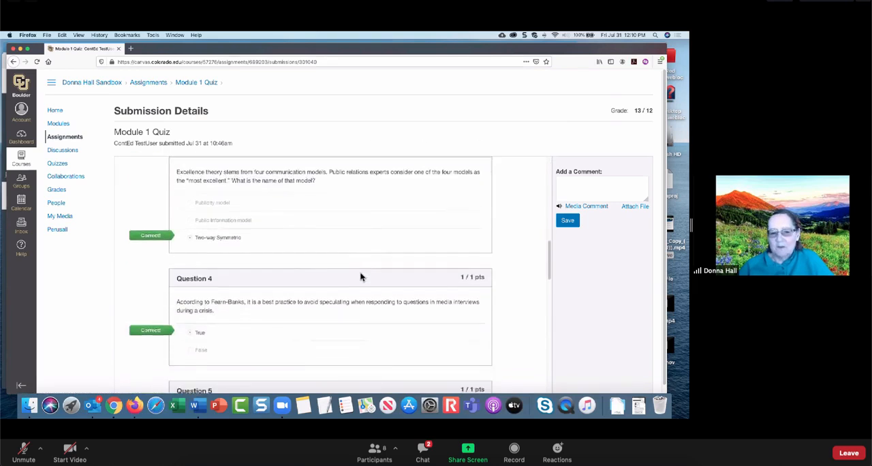
pyautogui.scroll(-8, 361, 279)
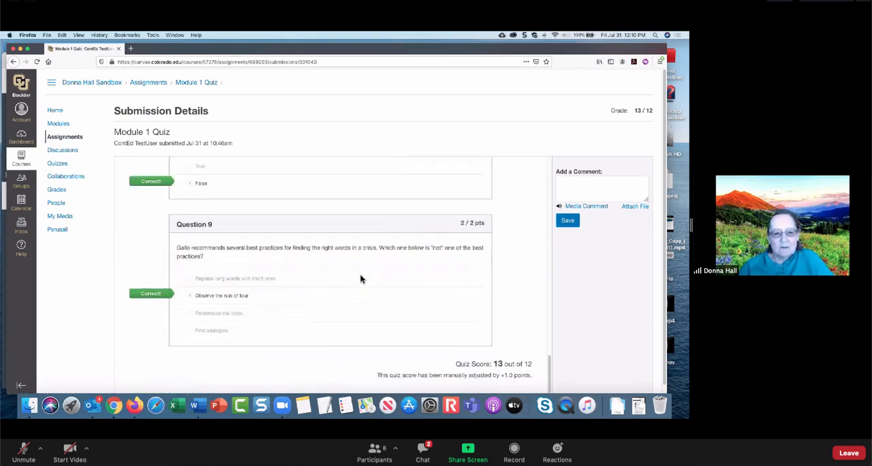
pyautogui.scroll(5, 361, 279)
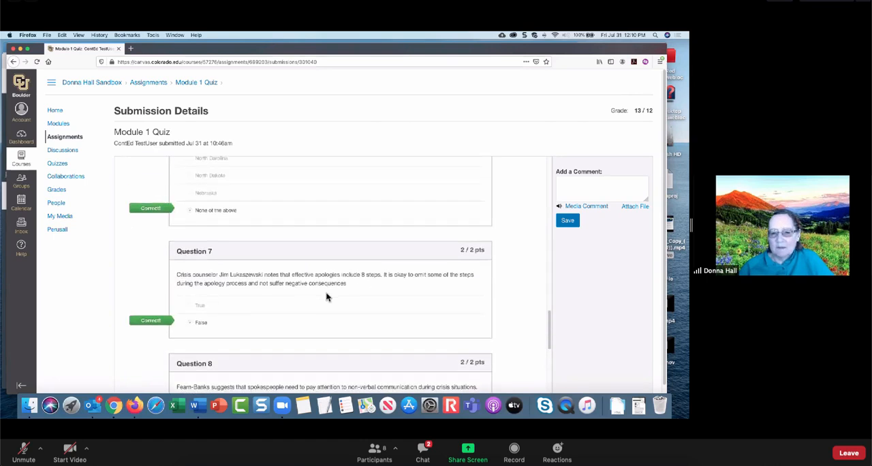
pyautogui.scroll(10, 327, 295)
pyautogui.scroll(5, 326, 296)
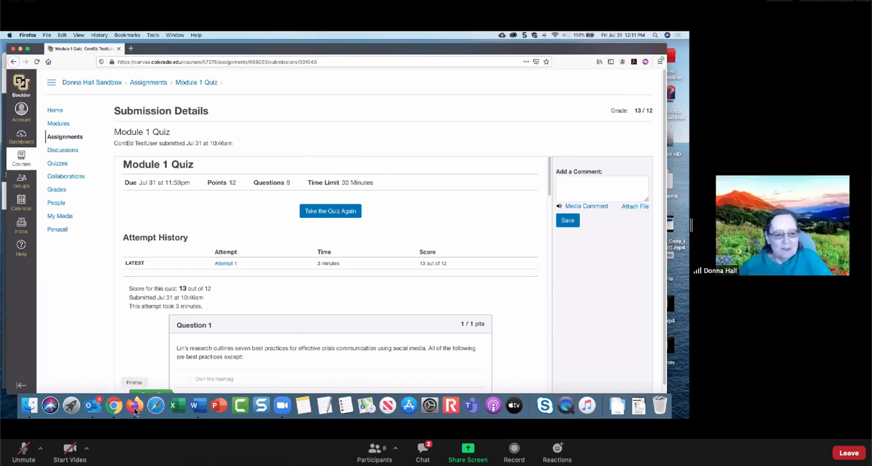
# - Switch to Chrome and open Exam 1 for editing from the course's Quizzes list
pyautogui.click(113, 405)
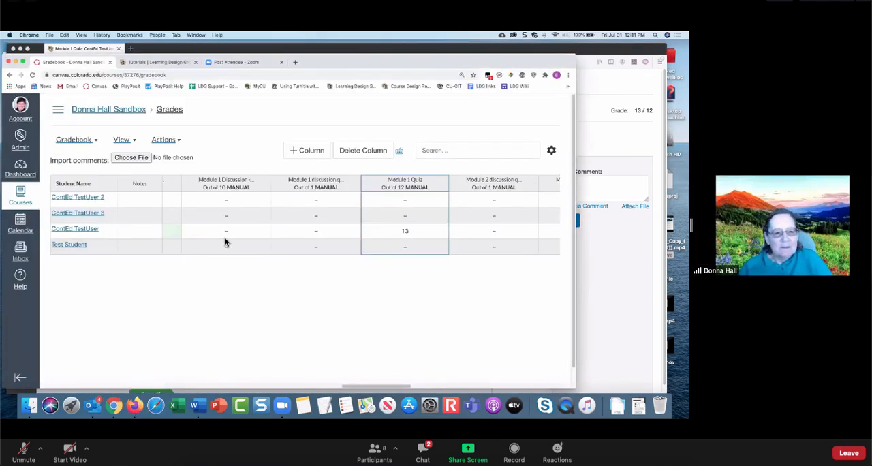
pyautogui.click(99, 109)
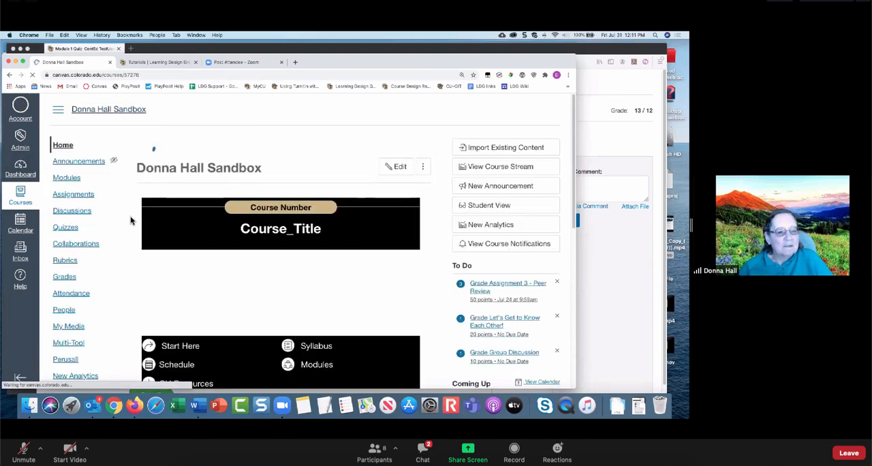
pyautogui.click(77, 230)
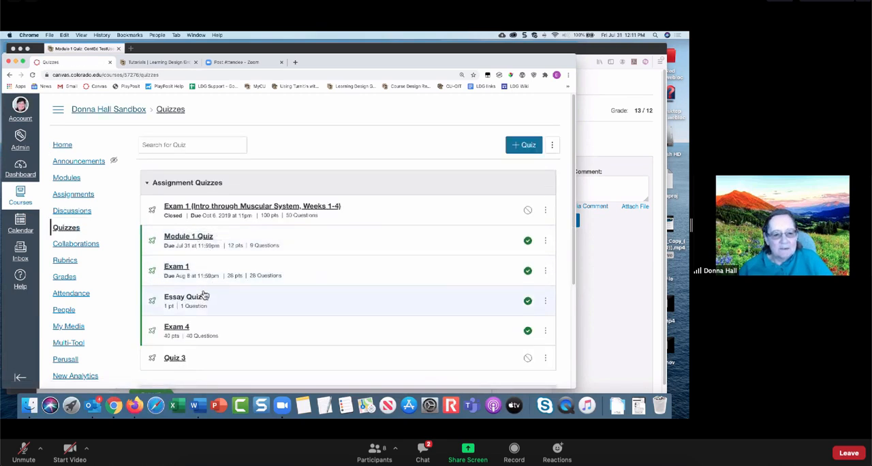
pyautogui.click(176, 267)
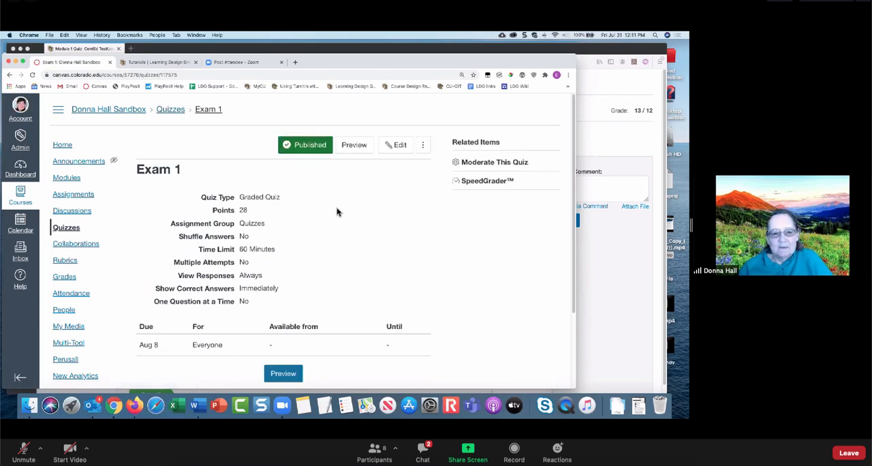
pyautogui.click(404, 148)
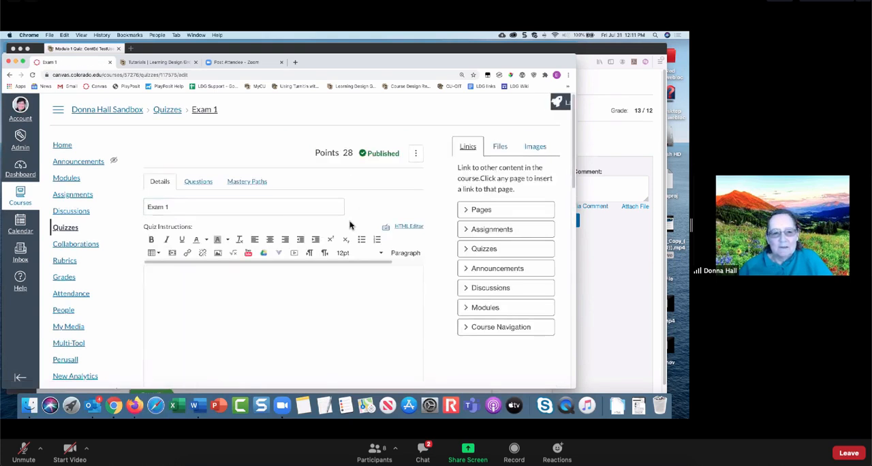
# - Turn off the time limit for Exam 1 and stop letting students see the correct answers
pyautogui.scroll(-10, 350, 225)
pyautogui.scroll(3, 350, 225)
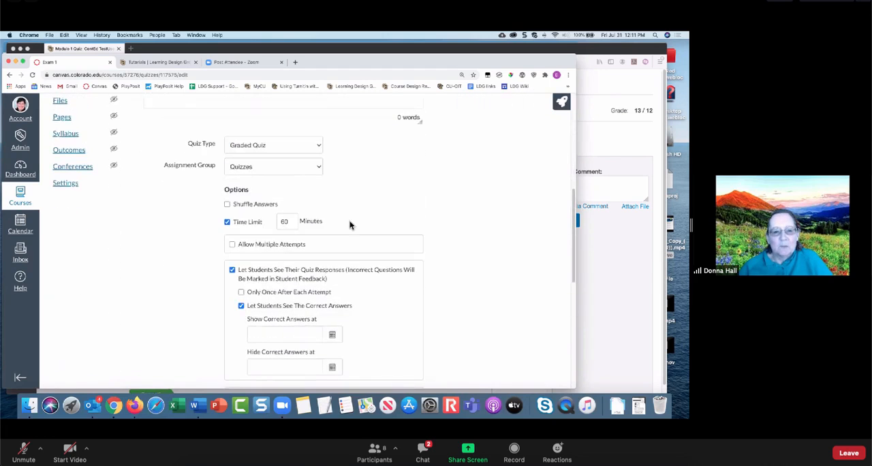
pyautogui.click(227, 222)
pyautogui.scroll(-1, 323, 231)
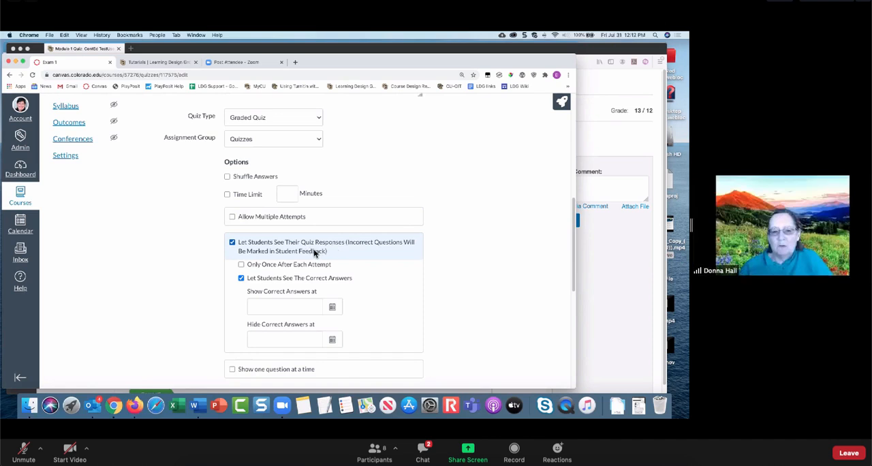
pyautogui.click(241, 280)
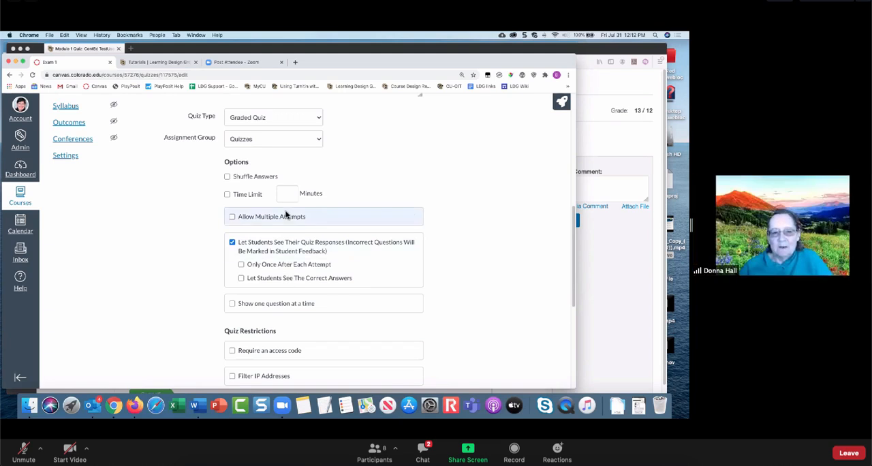
# - Set the Exam 1 time limit to 30 minutes and toggle student viewing of quiz responses off and on again
pyautogui.click(227, 196)
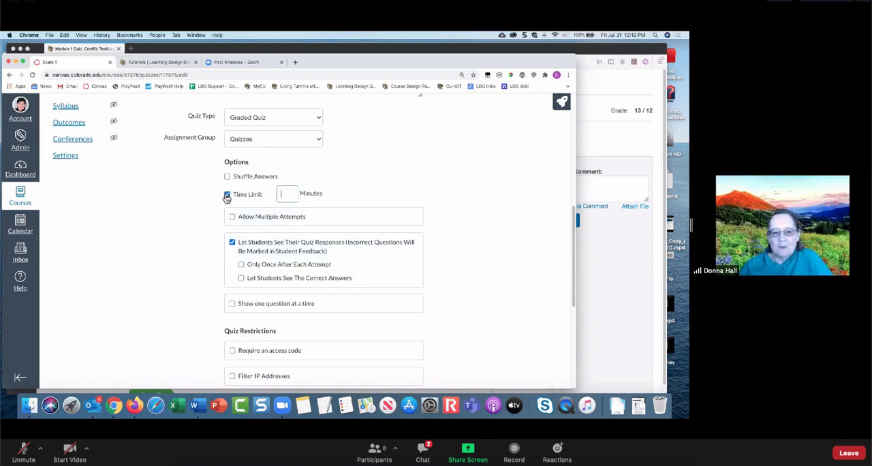
pyautogui.click(287, 194)
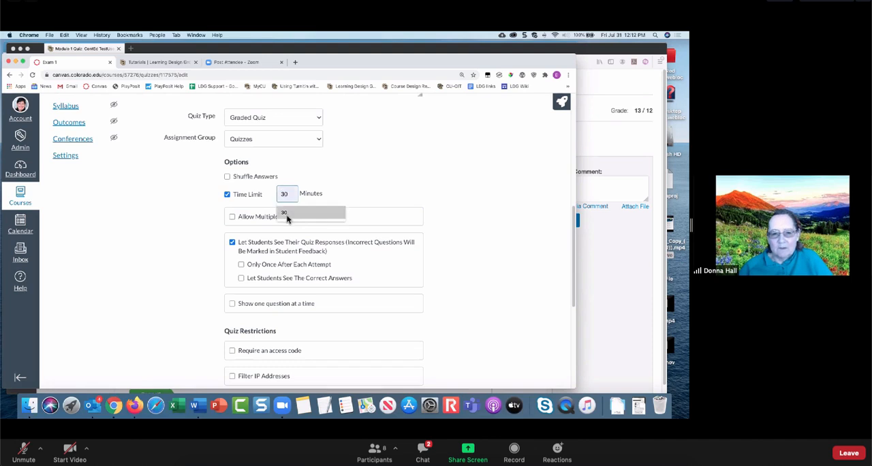
pyautogui.click(287, 216)
pyautogui.click(233, 247)
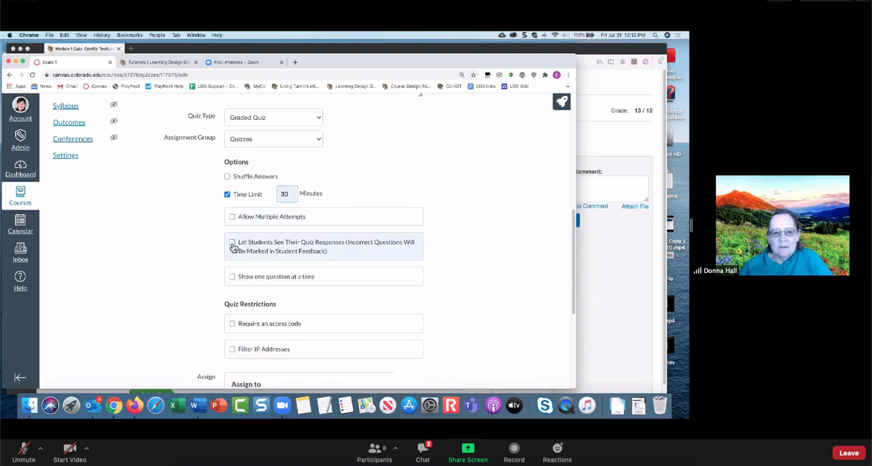
pyautogui.click(234, 247)
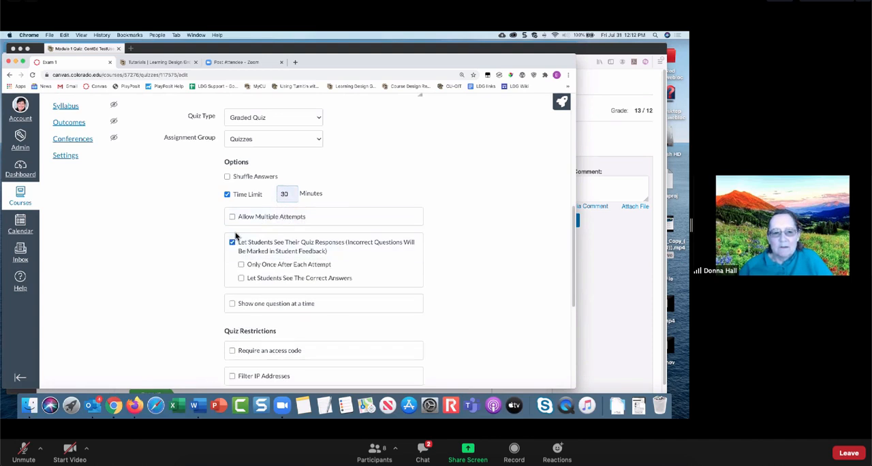
# - Allow multiple attempts on Exam 1, remove its time limit, and show one question at a time
pyautogui.click(232, 216)
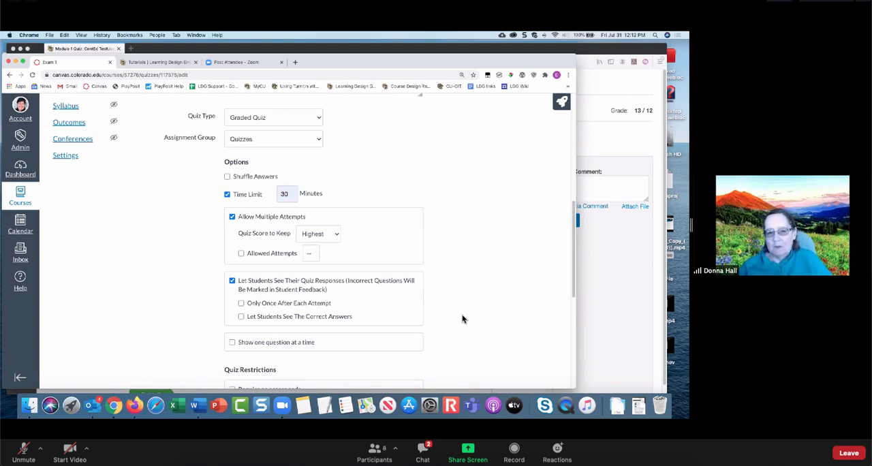
pyautogui.click(227, 196)
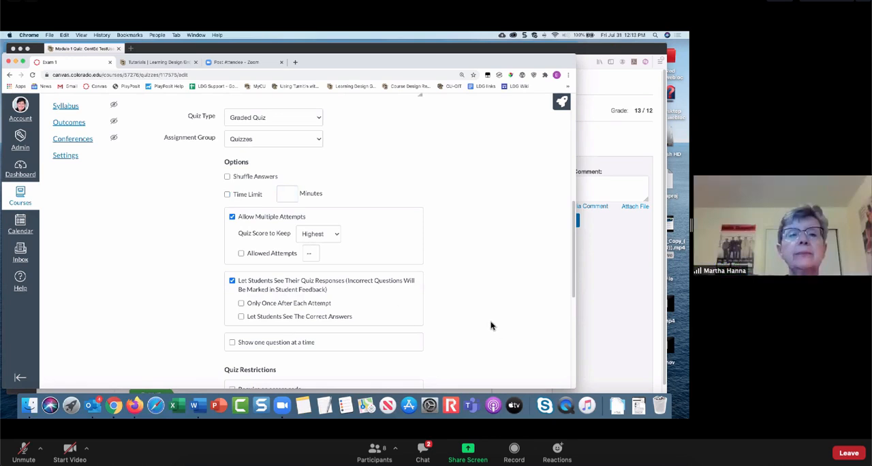
pyautogui.scroll(-5, 477, 316)
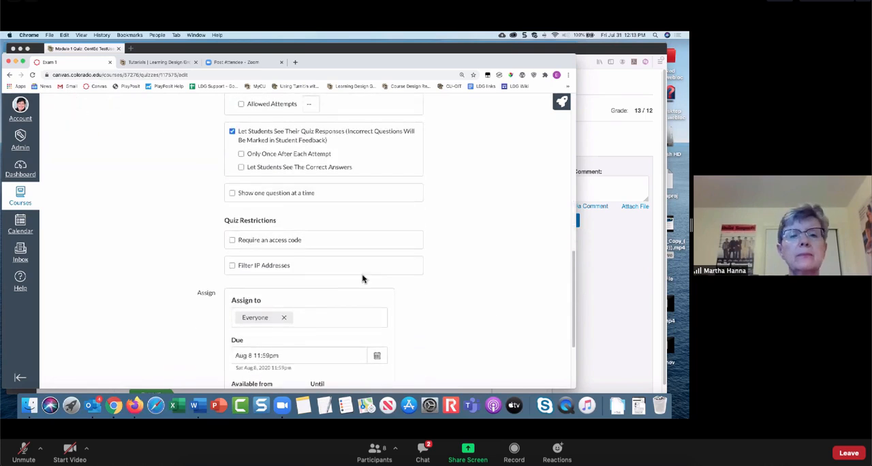
pyautogui.click(232, 195)
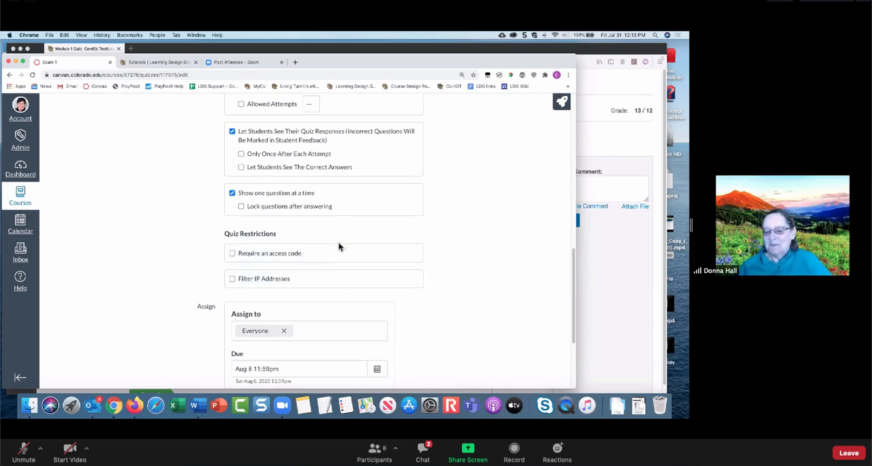
# - Leave the Exam 1 editor without saving and return to the Quizzes list
pyautogui.scroll(10, 339, 246)
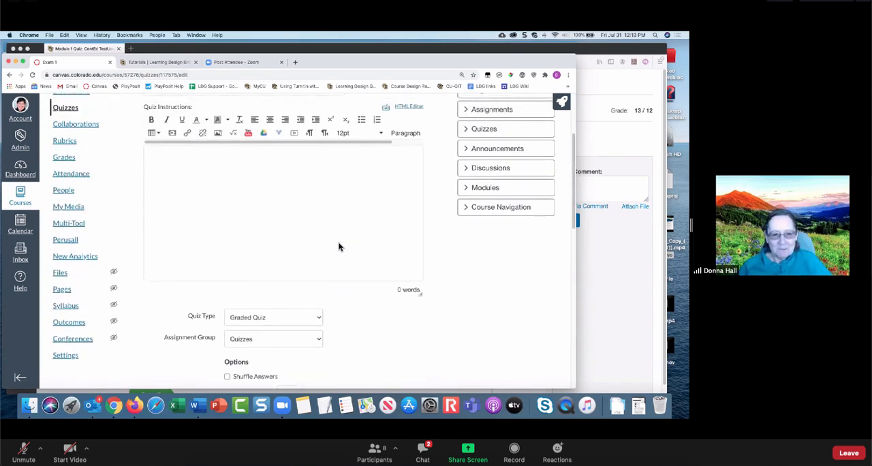
pyautogui.scroll(3, 339, 246)
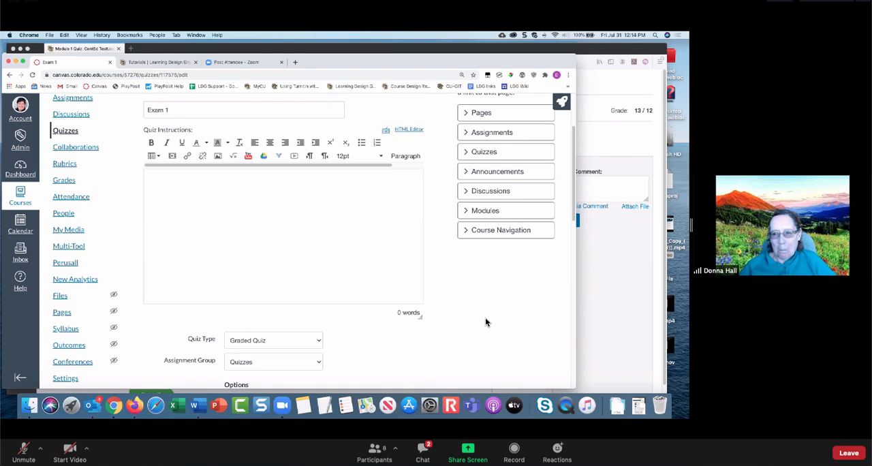
pyautogui.scroll(3, 282, 279)
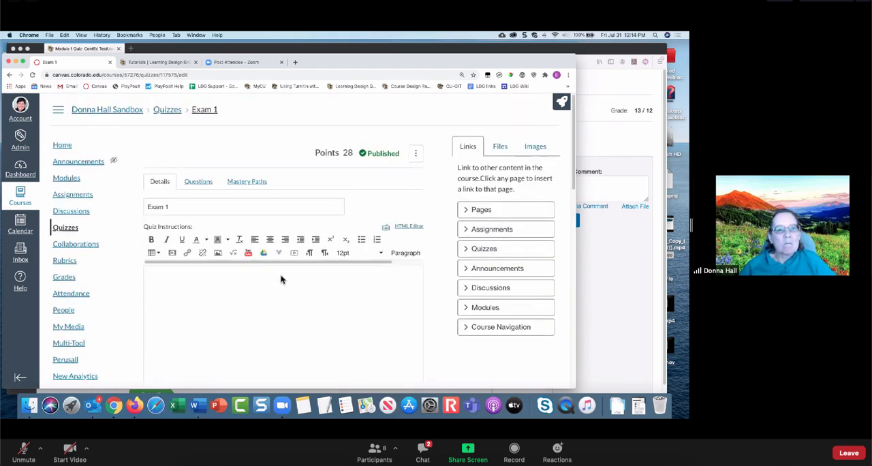
pyautogui.click(167, 110)
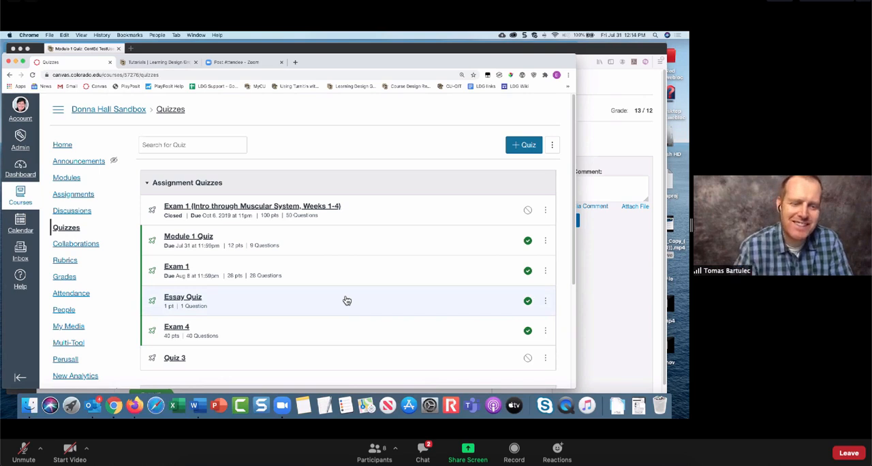
# - Edit Exam 1 and open its first question, "Why are learning and memory theoretical concepts?", for editing
pyautogui.click(178, 270)
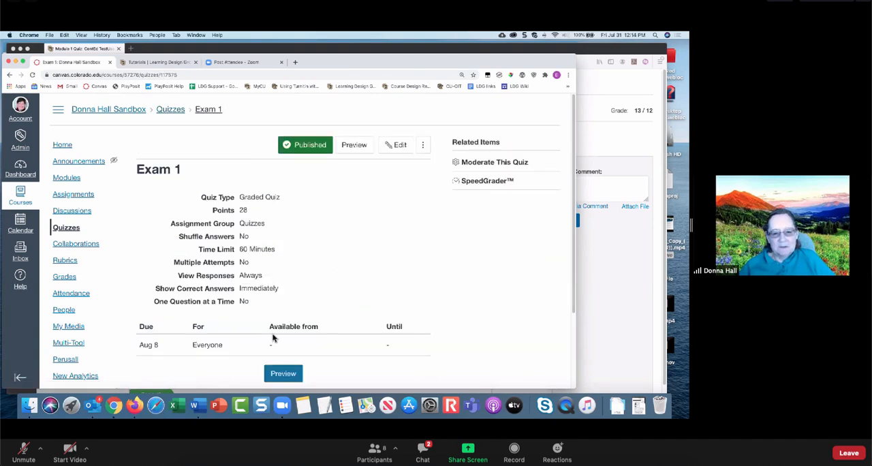
pyautogui.click(399, 146)
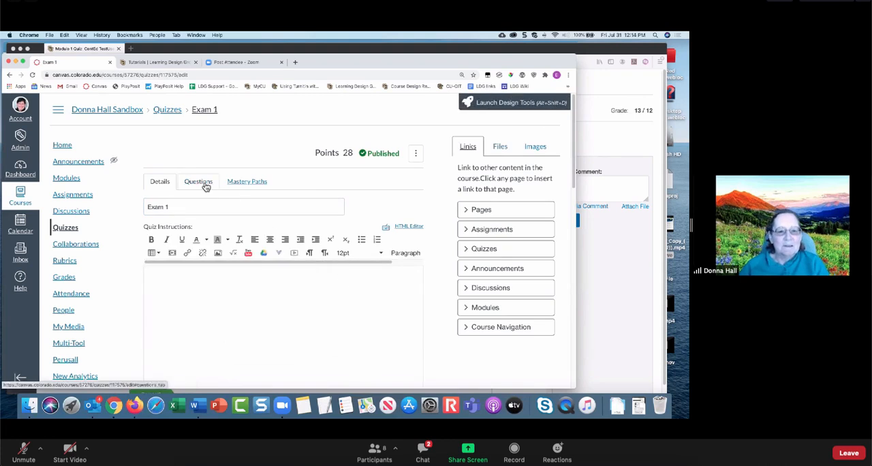
pyautogui.click(199, 181)
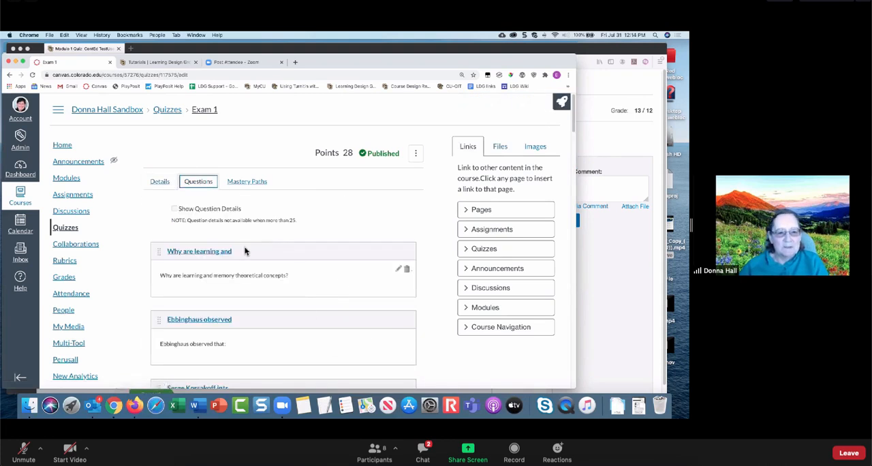
pyautogui.click(208, 251)
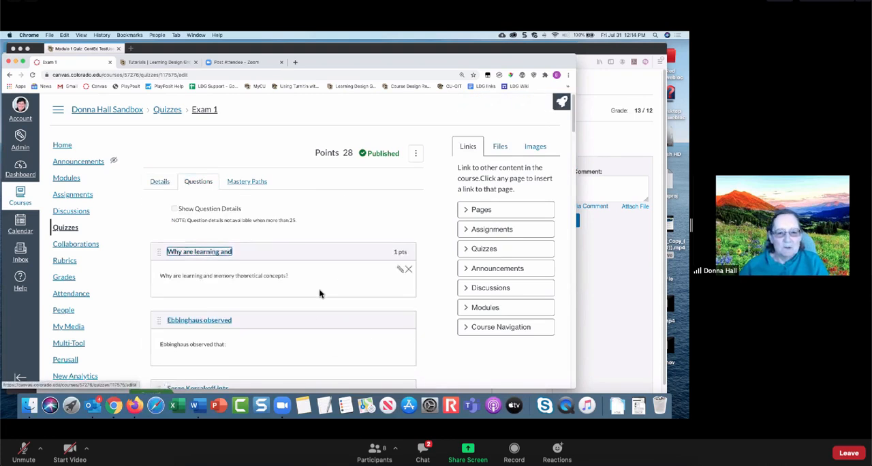
pyautogui.click(401, 269)
pyautogui.scroll(-5, 311, 285)
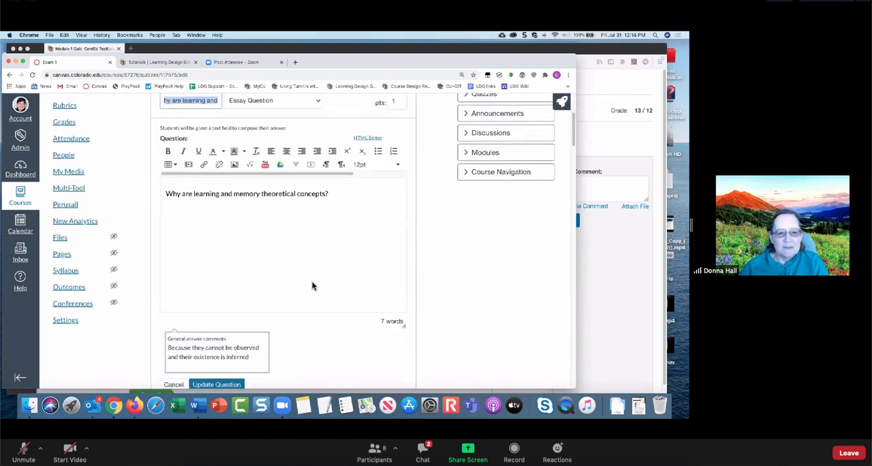
# - Change the question type from Essay Question to Multiple Choice and bring up its answer fields
pyautogui.click(218, 216)
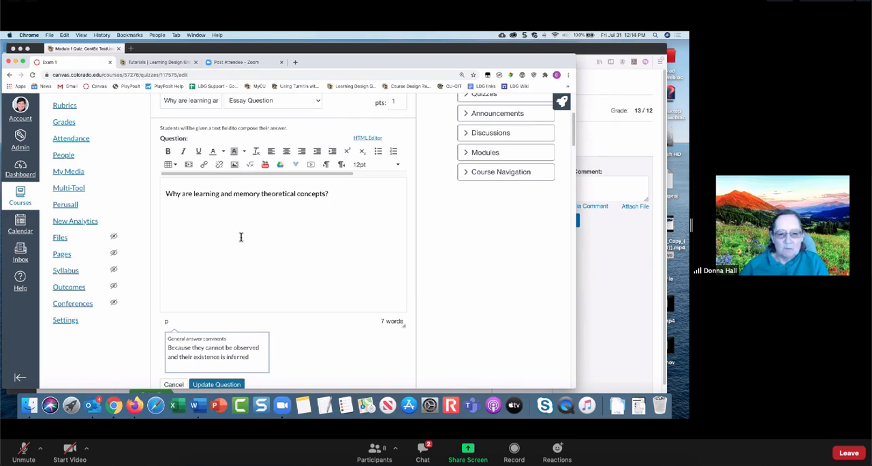
pyautogui.scroll(-1, 273, 261)
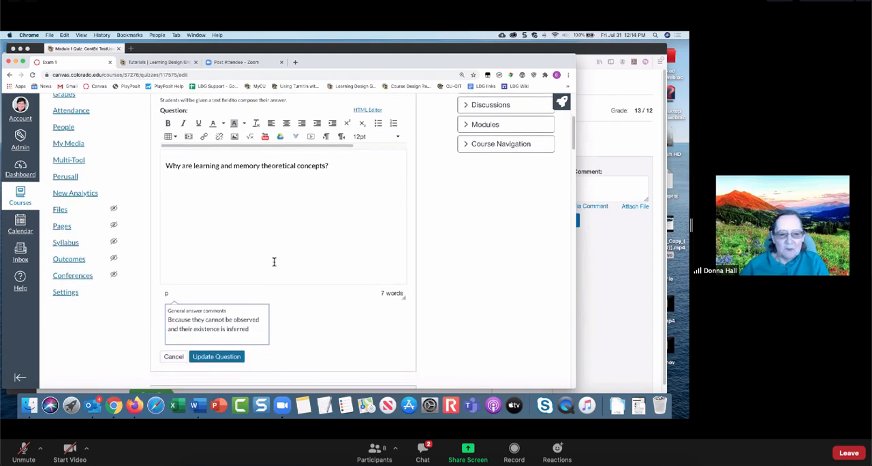
pyautogui.scroll(5, 273, 261)
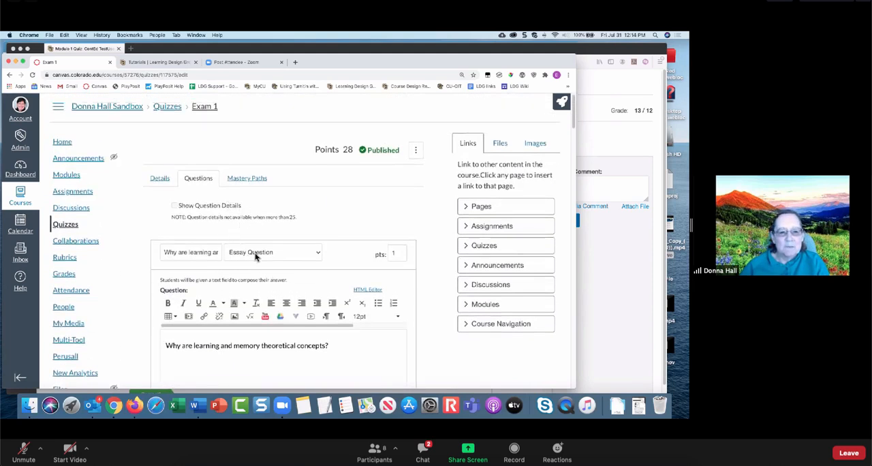
pyautogui.click(257, 253)
pyautogui.click(262, 177)
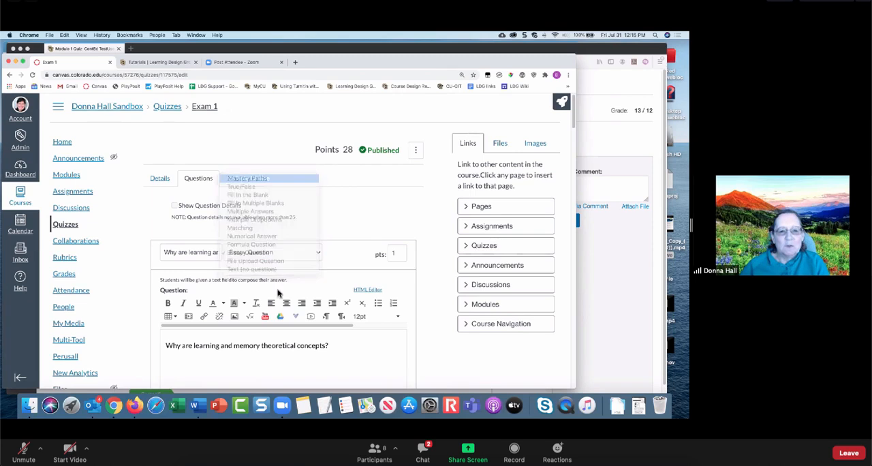
pyautogui.scroll(-6, 331, 271)
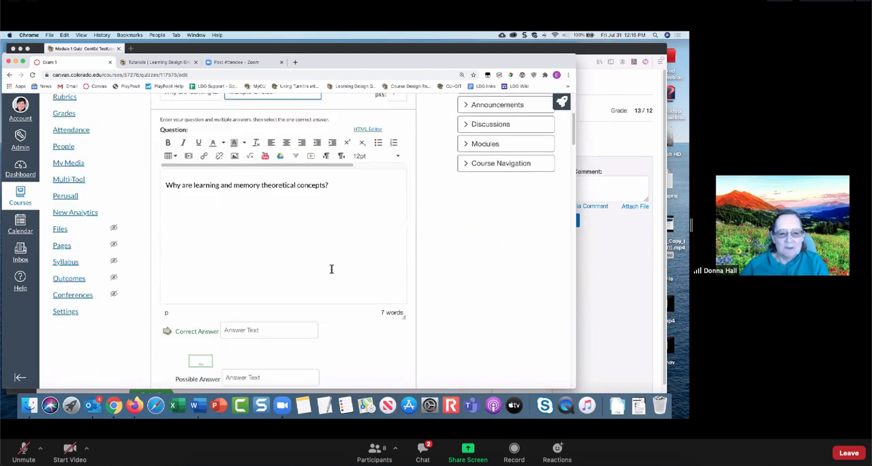
pyautogui.scroll(-2, 331, 269)
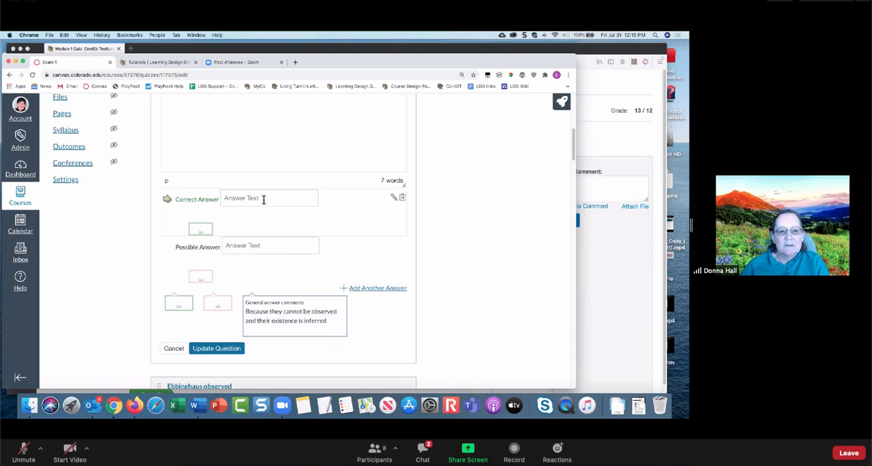
# - Open the rich content editor for the question's correct answer and place the cursor in its empty text area
pyautogui.click(263, 198)
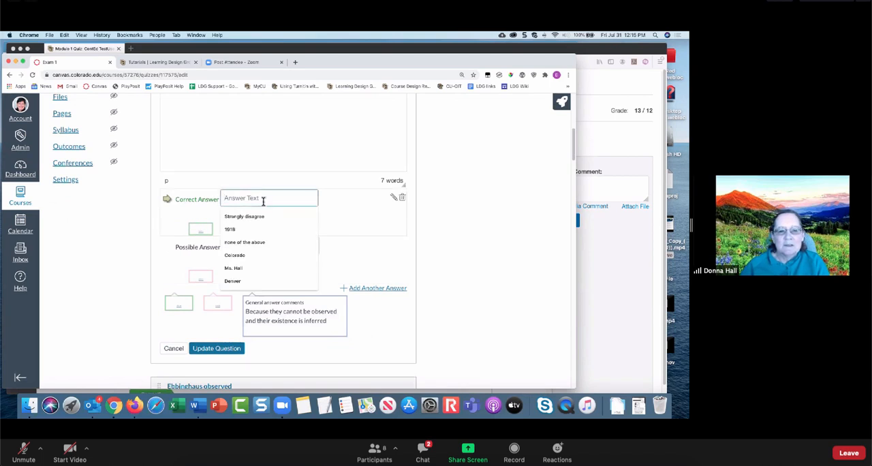
pyautogui.click(359, 230)
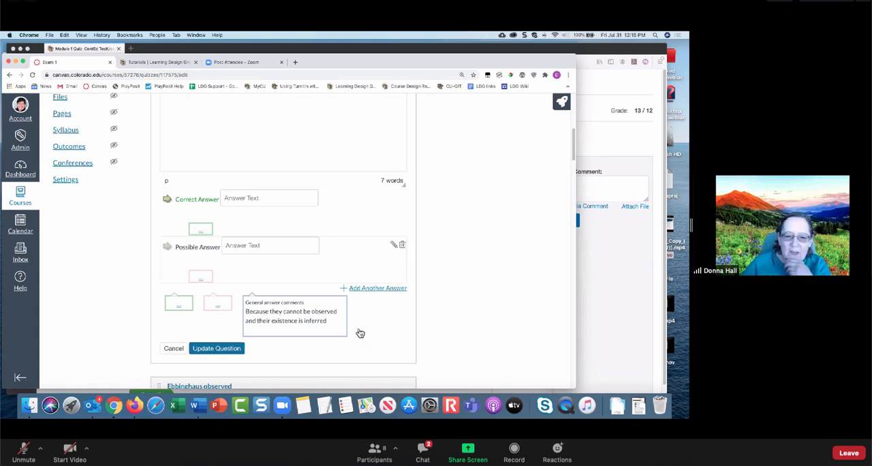
pyautogui.scroll(-2, 364, 320)
pyautogui.scroll(3, 370, 313)
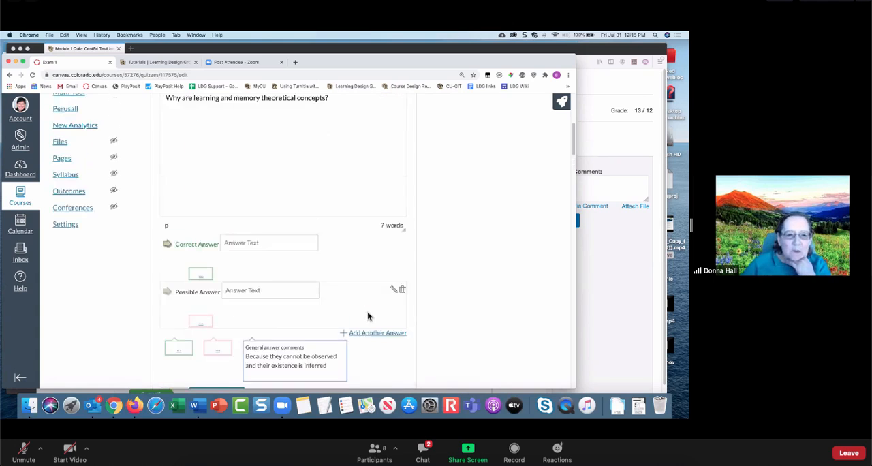
pyautogui.click(265, 242)
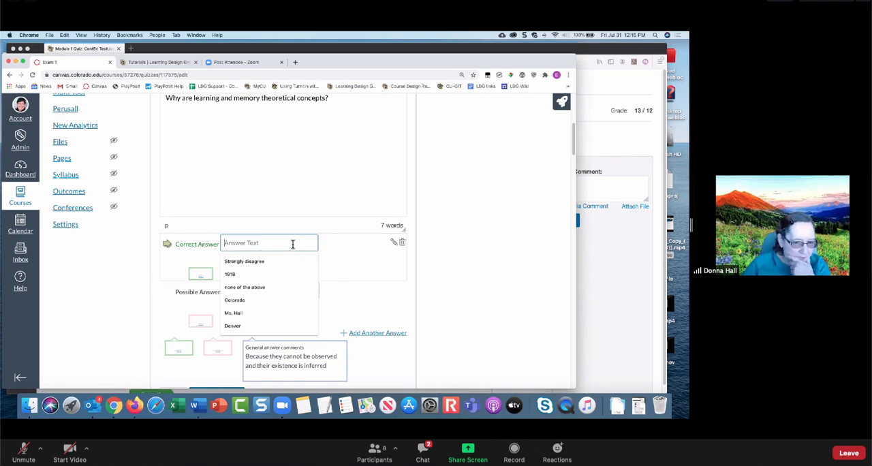
pyautogui.click(393, 242)
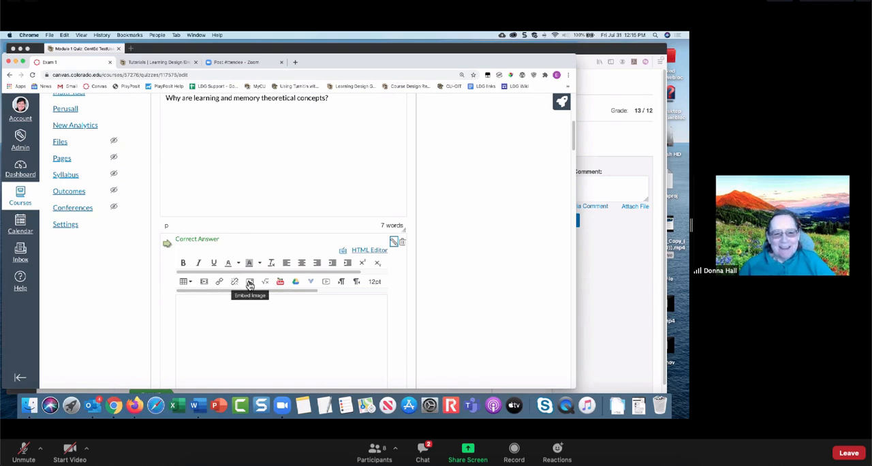
pyautogui.click(256, 327)
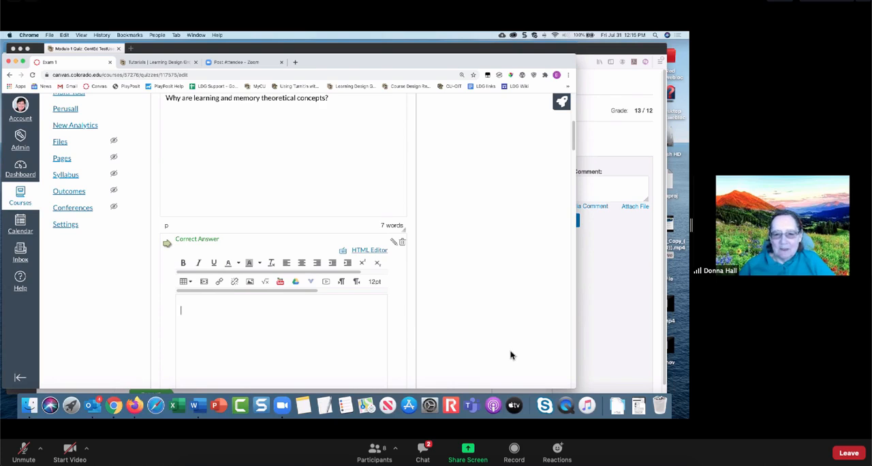
pyautogui.scroll(2, 475, 334)
pyautogui.scroll(5, 475, 334)
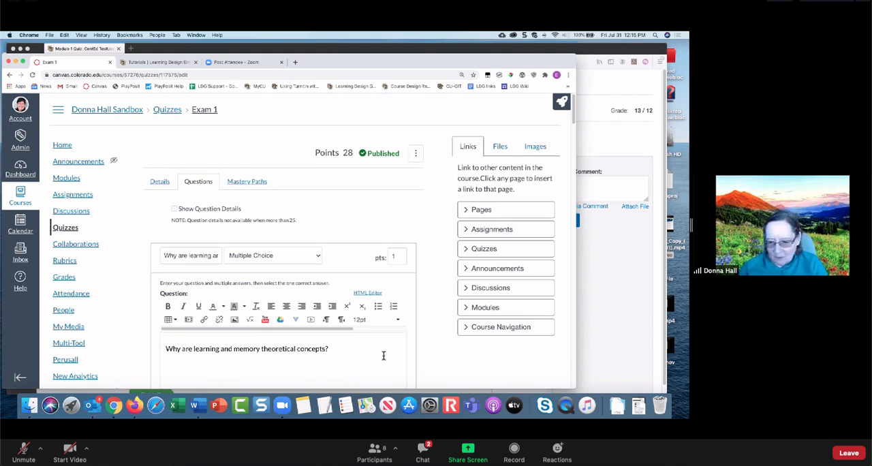
pyautogui.click(617, 406)
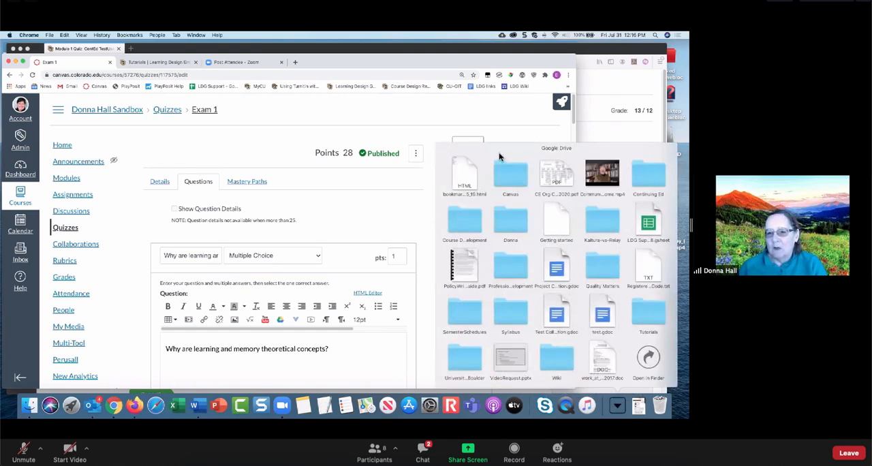
pyautogui.click(467, 221)
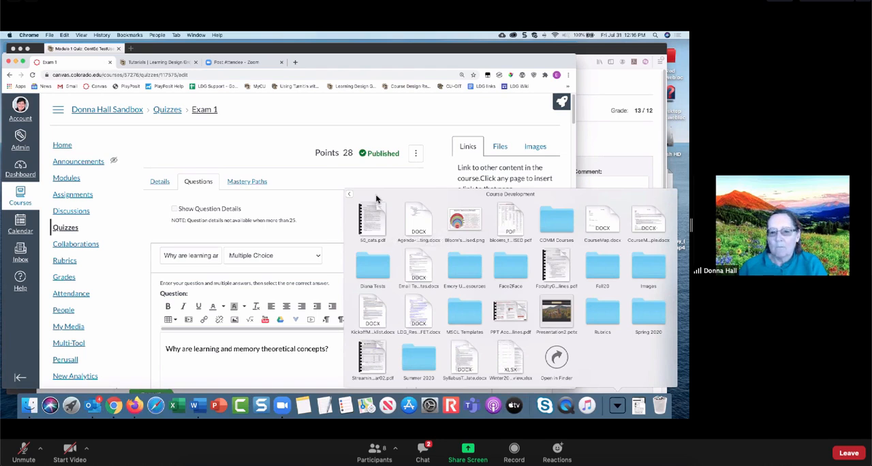
# - Switch to Finder, expand the IPHY3410-f2f folder in Google Drive, and open EpithelialTissues.docx in Word
pyautogui.click(29, 406)
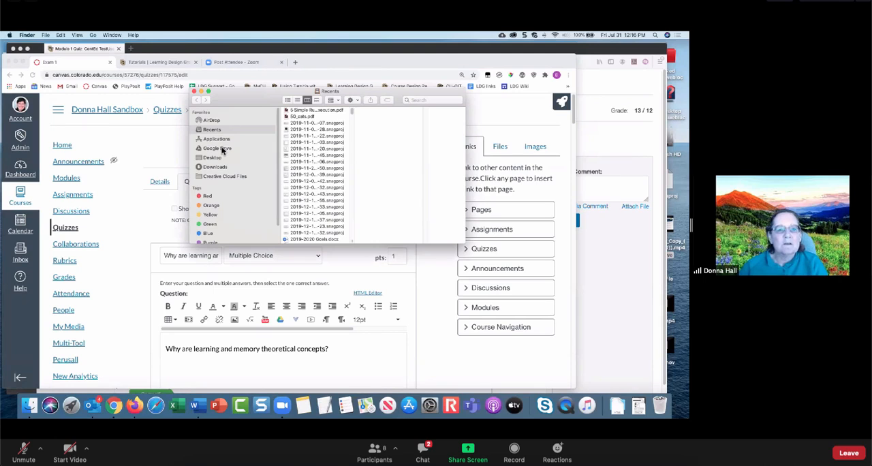
pyautogui.click(222, 149)
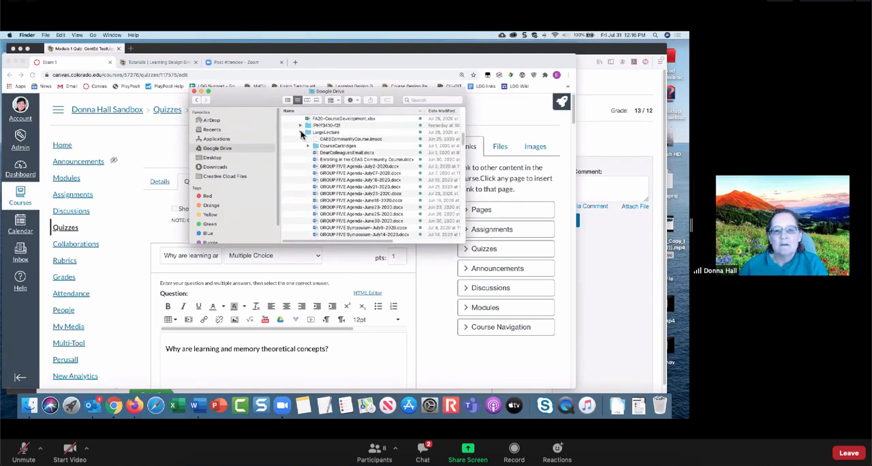
pyautogui.click(301, 132)
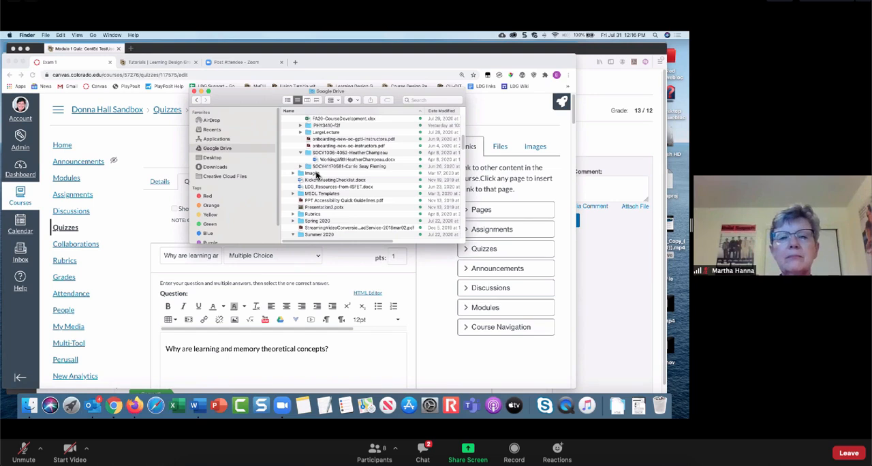
pyautogui.scroll(1, 316, 174)
pyautogui.click(322, 138)
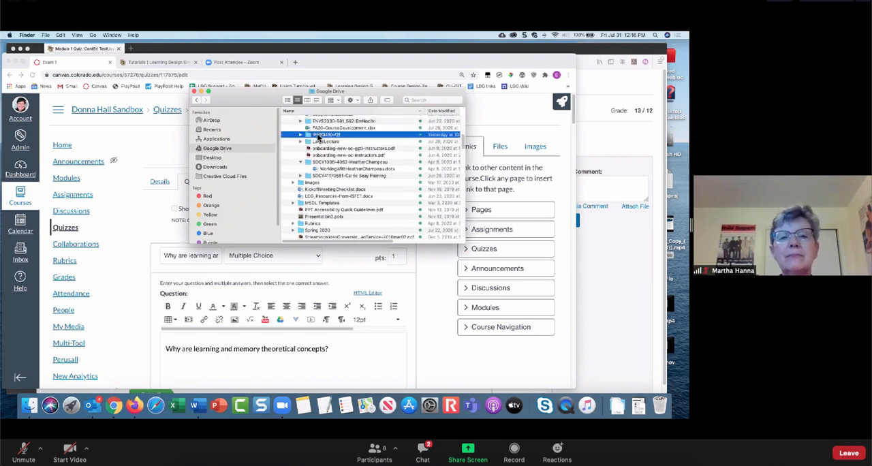
pyautogui.click(301, 136)
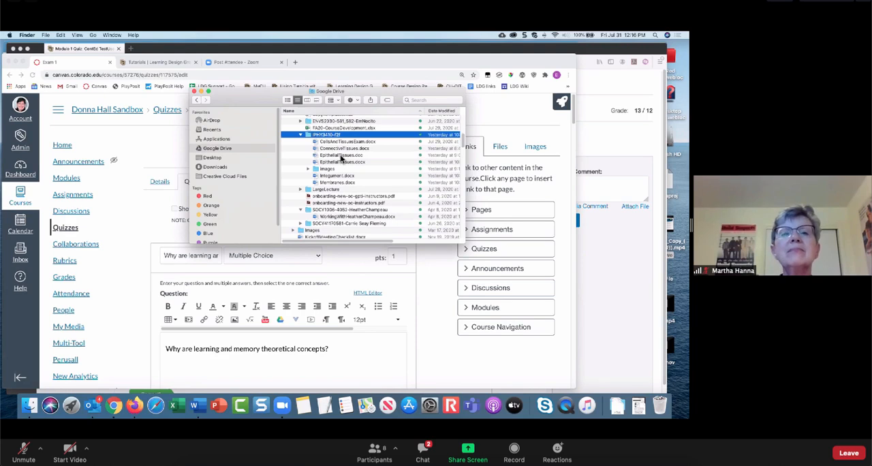
pyautogui.doubleClick(341, 162)
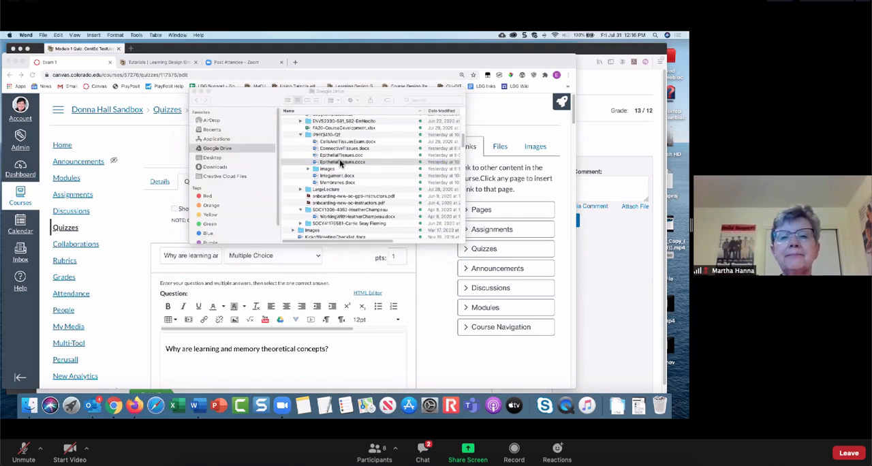
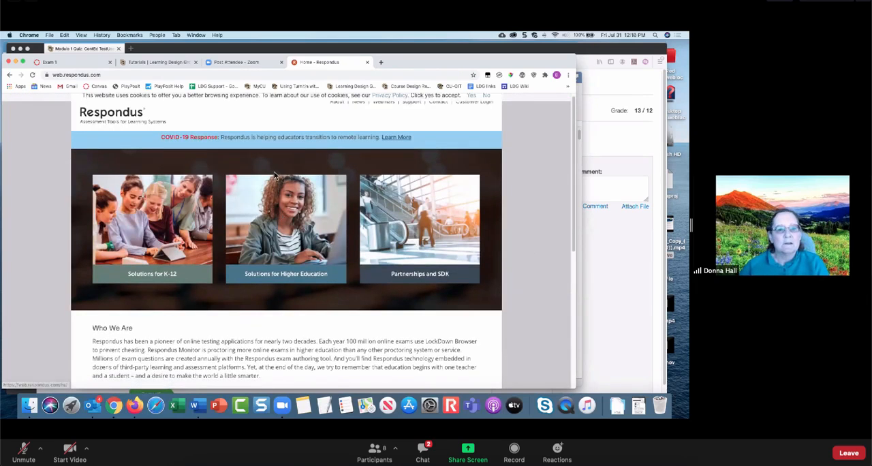
# - Open the Respondus 4.0 page for higher education on the Respondus website and look through its overview
pyautogui.scroll(-3, 270, 157)
pyautogui.scroll(-6, 270, 157)
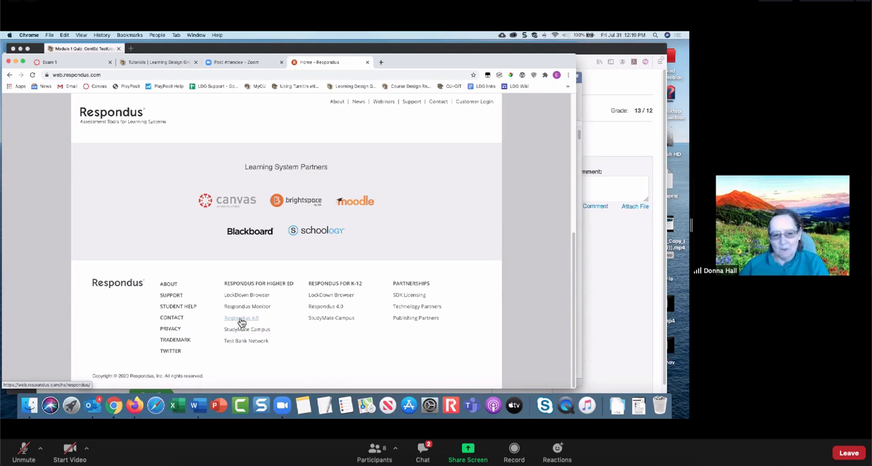
pyautogui.click(241, 320)
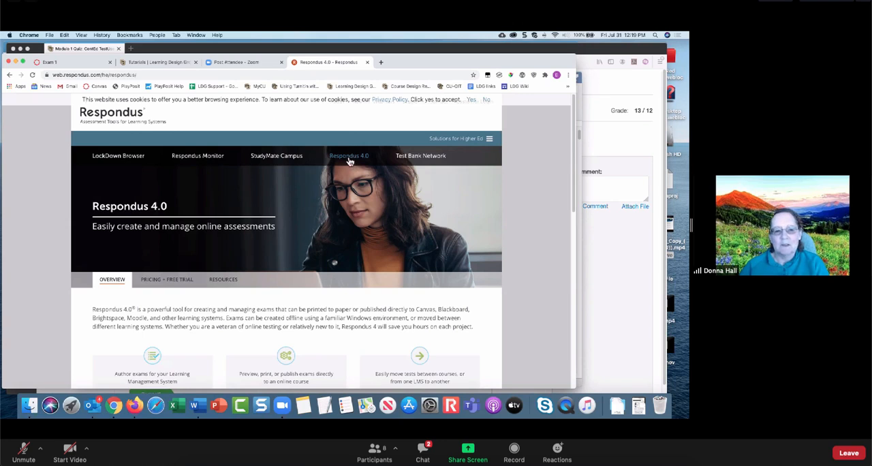
pyautogui.scroll(-4, 354, 204)
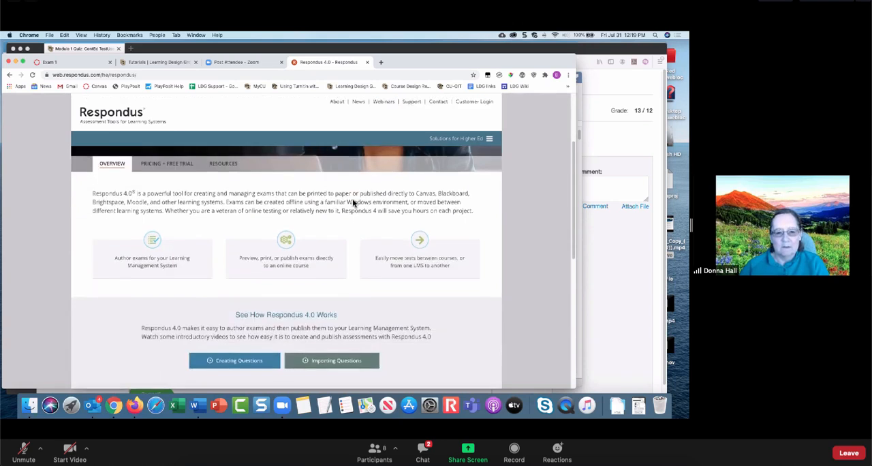
pyautogui.scroll(-5, 337, 262)
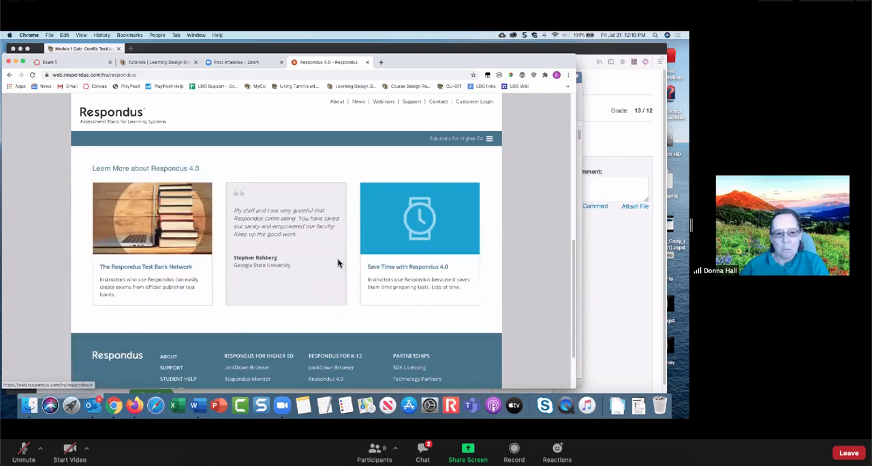
pyautogui.scroll(-3, 337, 263)
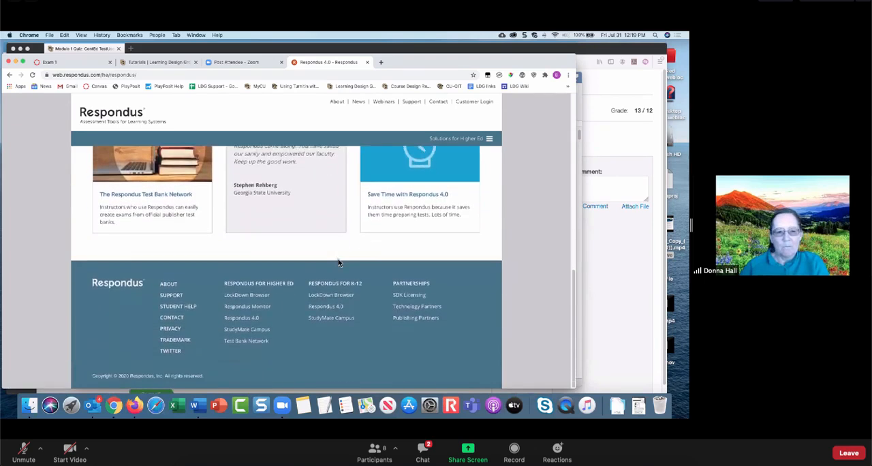
pyautogui.scroll(15, 338, 263)
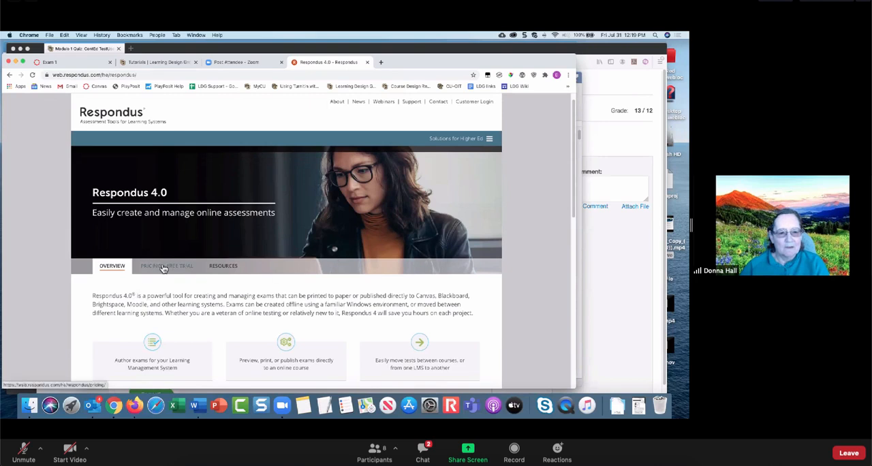
# - Review the Respondus 4.0 pricing and free trial details and the single user license page, and close the Respondus site
pyautogui.click(164, 267)
pyautogui.scroll(-3, 324, 291)
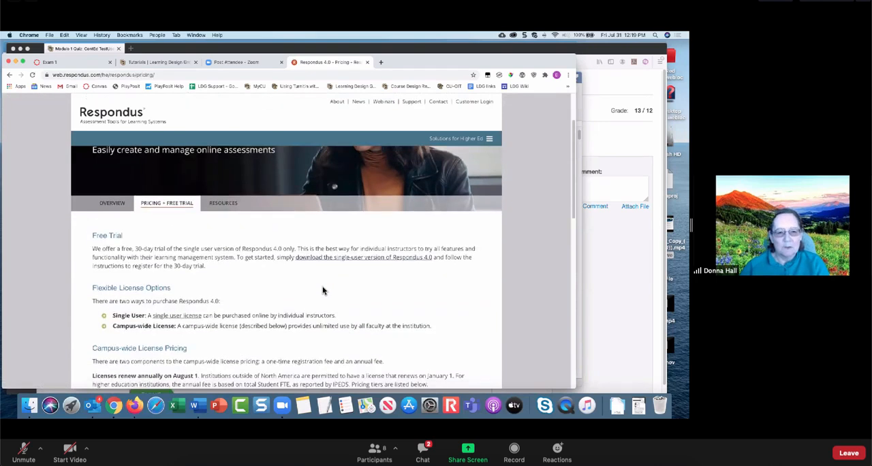
pyautogui.scroll(-1, 323, 291)
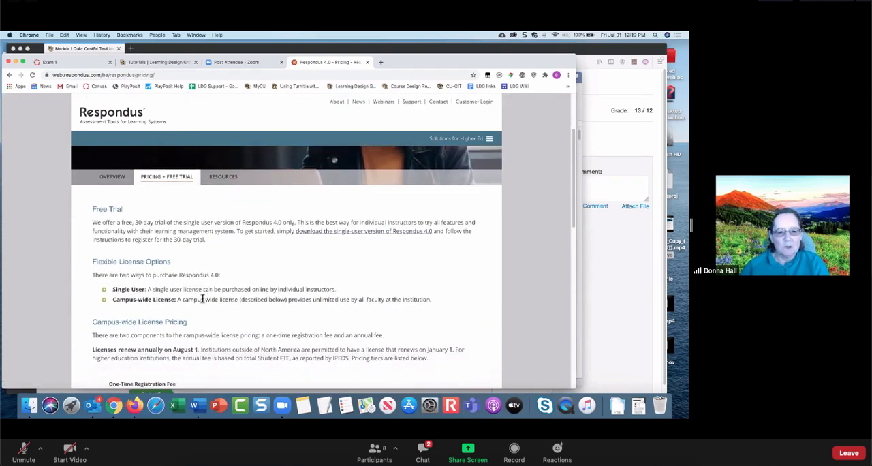
pyautogui.click(182, 290)
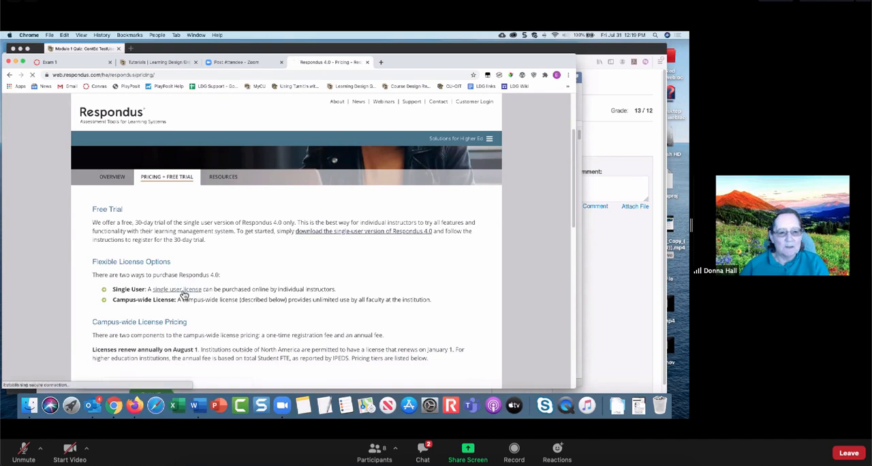
pyautogui.scroll(-2, 332, 300)
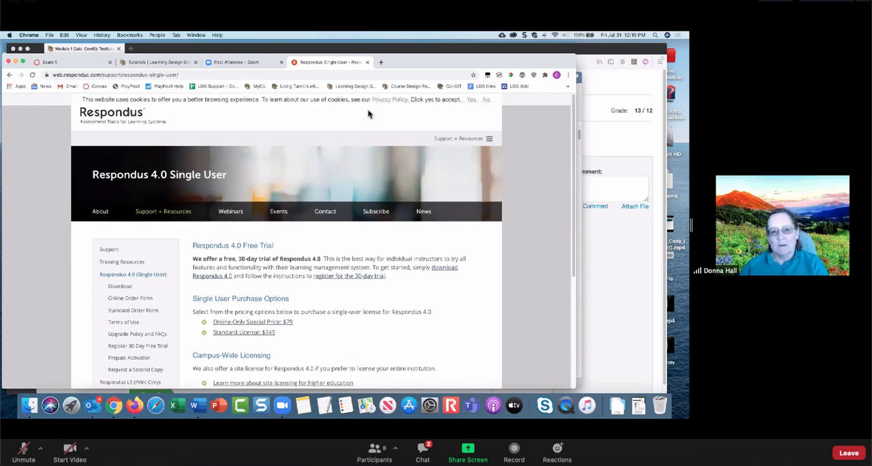
pyautogui.click(368, 62)
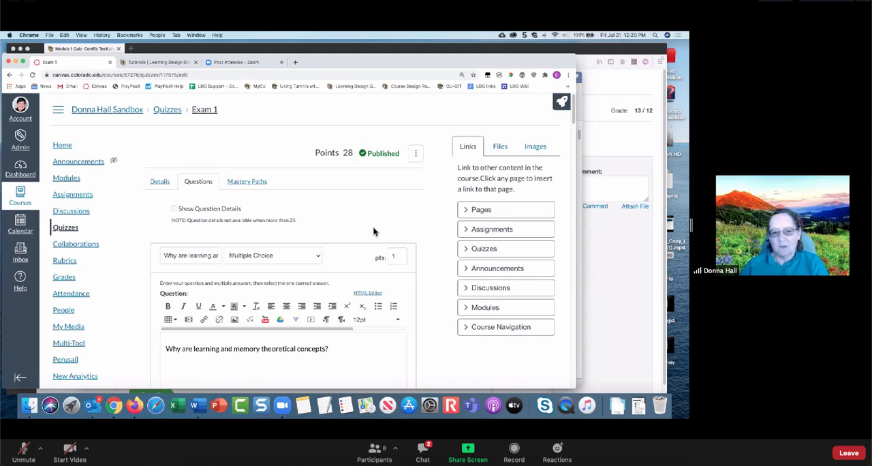
# - Return to the course's quiz list and open "Module 1 Survey – Provide Your Feedback (Optional)" for editing
pyautogui.click(168, 110)
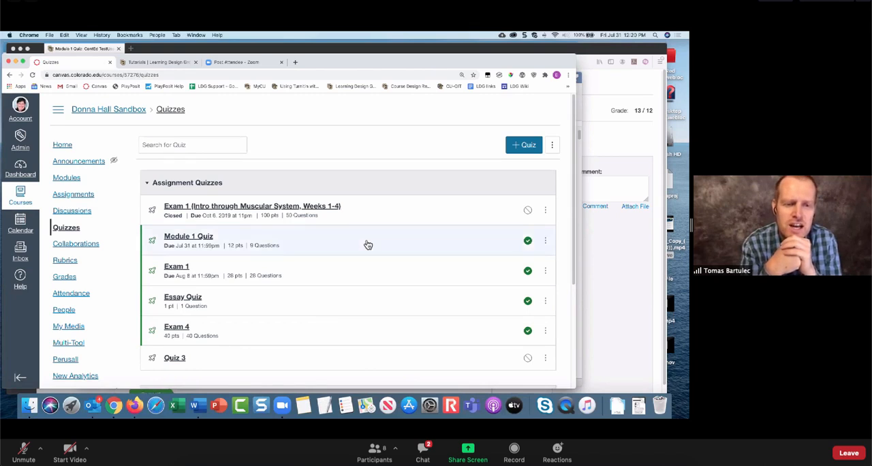
pyautogui.scroll(-5, 368, 245)
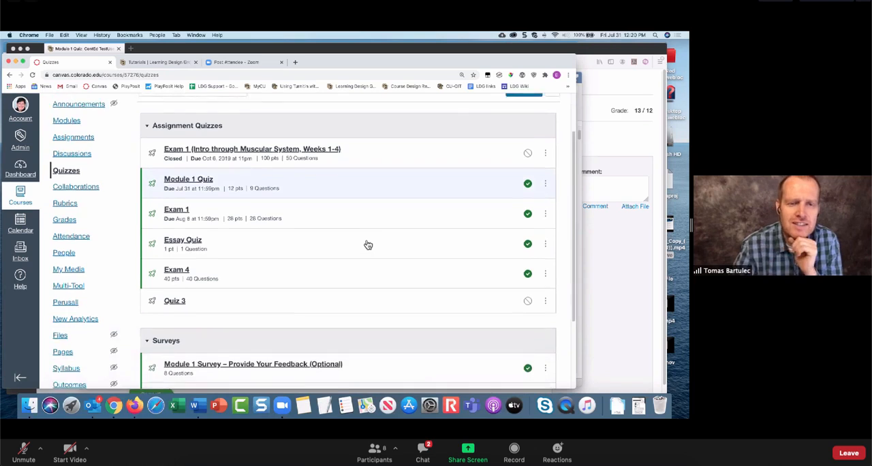
pyautogui.scroll(-1, 368, 245)
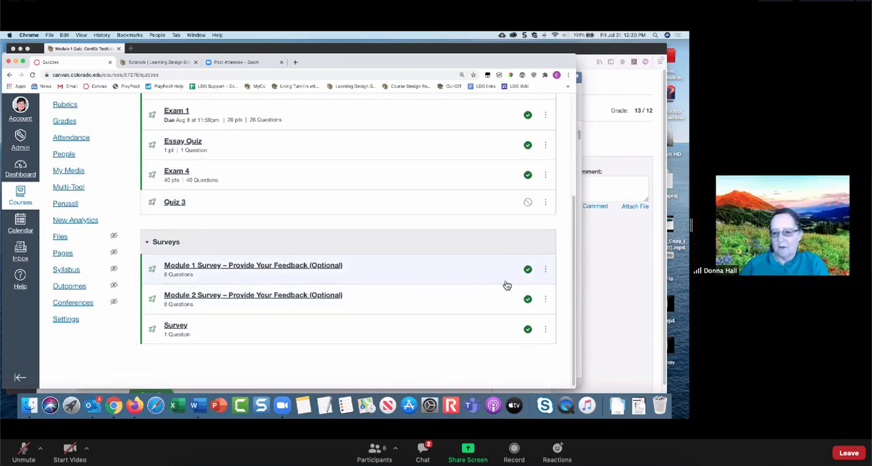
pyautogui.click(544, 269)
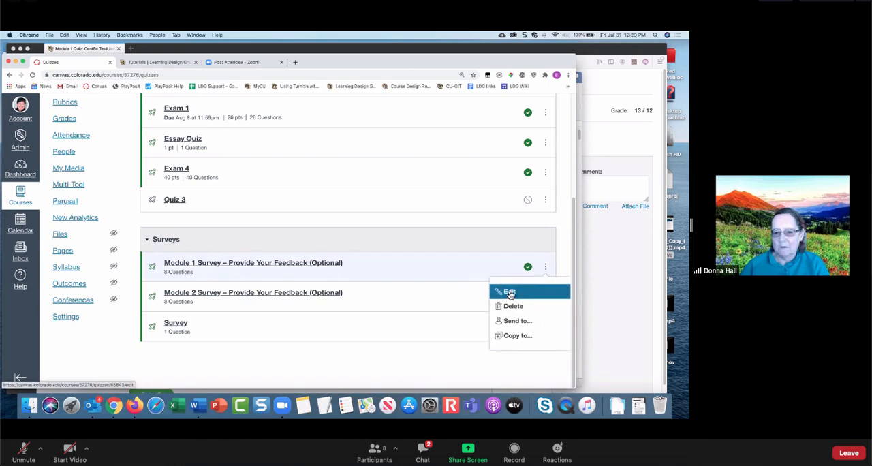
pyautogui.click(510, 292)
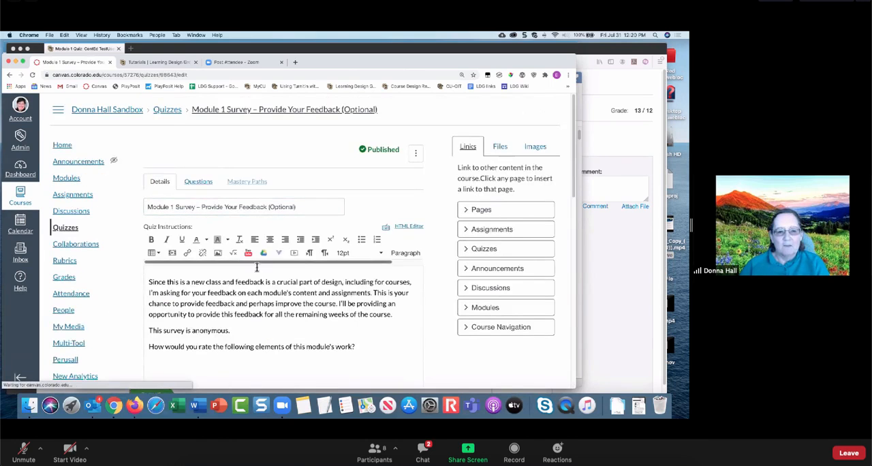
# - Examine the survey's available quiz types and its options for anonymous submissions, multiple attempts and student responses
pyautogui.scroll(-3, 267, 252)
pyautogui.scroll(-2, 263, 233)
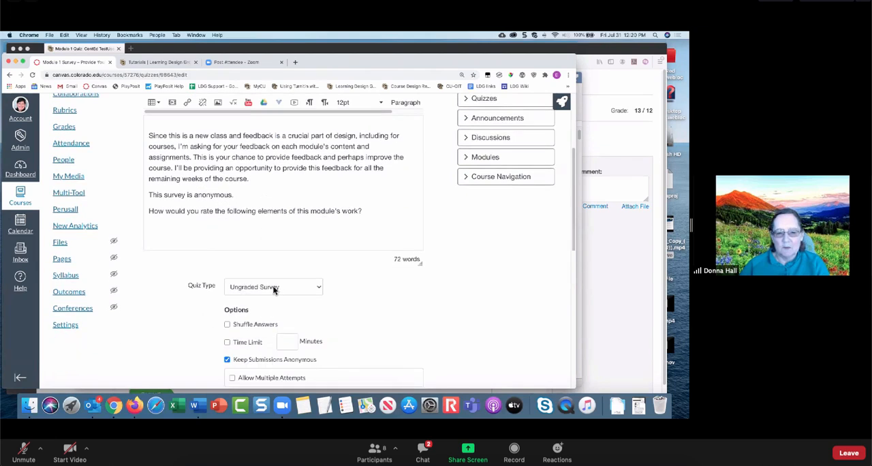
pyautogui.click(273, 289)
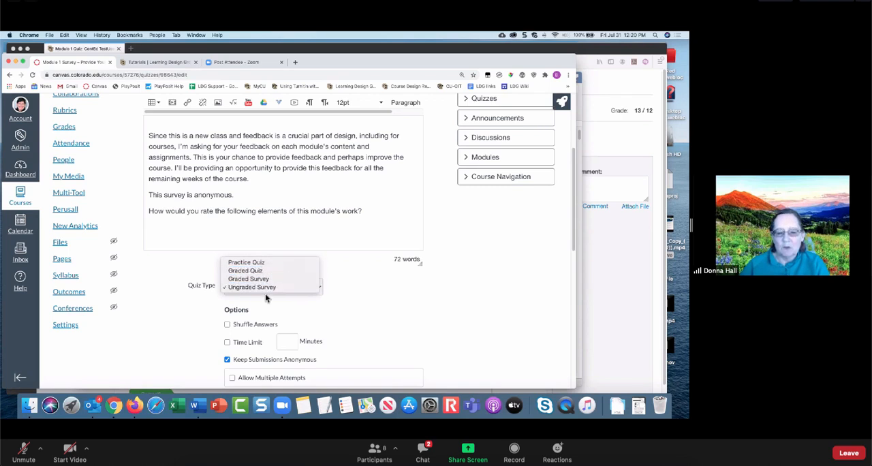
pyautogui.click(369, 298)
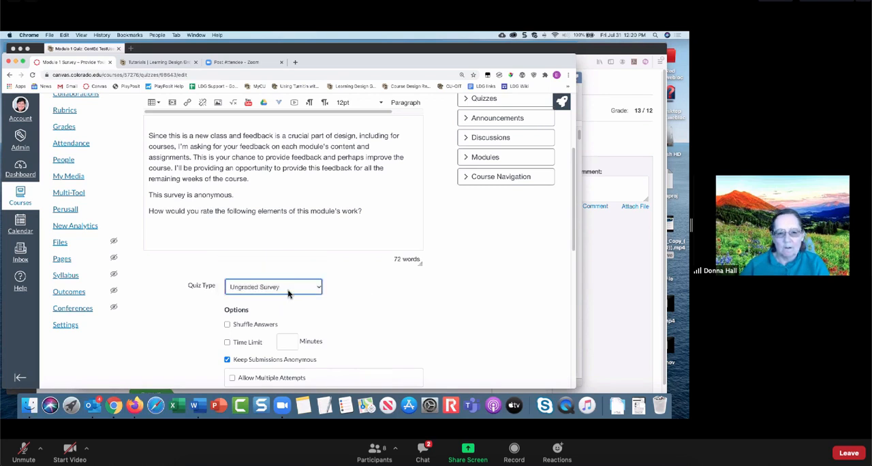
pyautogui.scroll(-1, 391, 297)
pyautogui.scroll(-3, 390, 296)
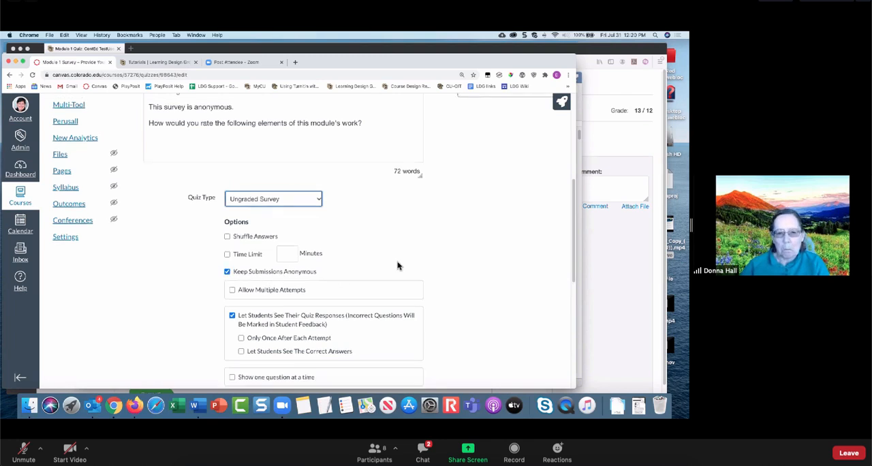
pyautogui.scroll(5, 399, 266)
pyautogui.scroll(2, 398, 265)
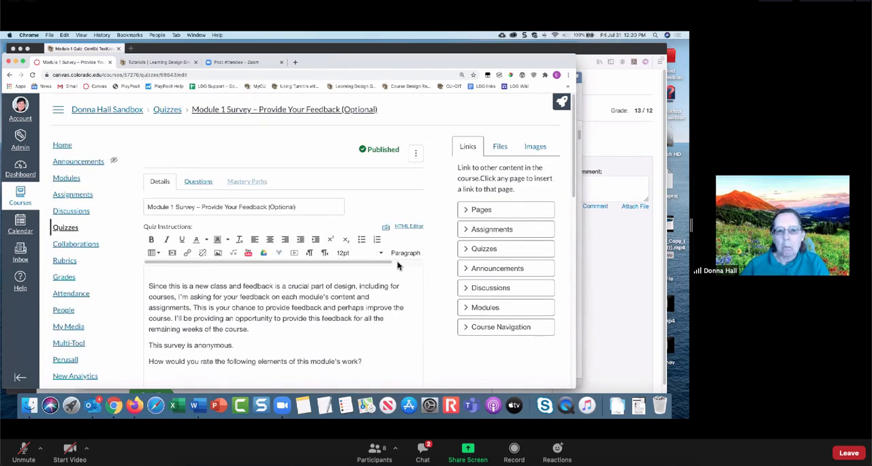
# - Open Module 1 Quiz for editing and open the "Excellence theory" question in Group 1 for editing
pyautogui.click(167, 110)
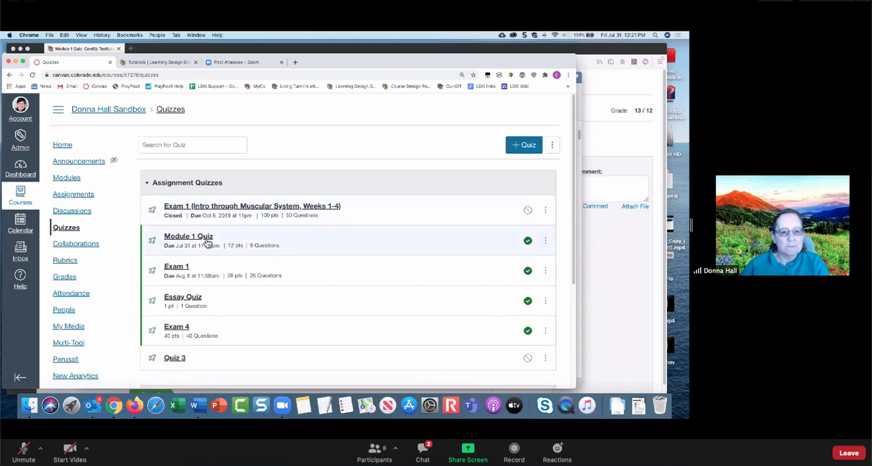
pyautogui.click(195, 237)
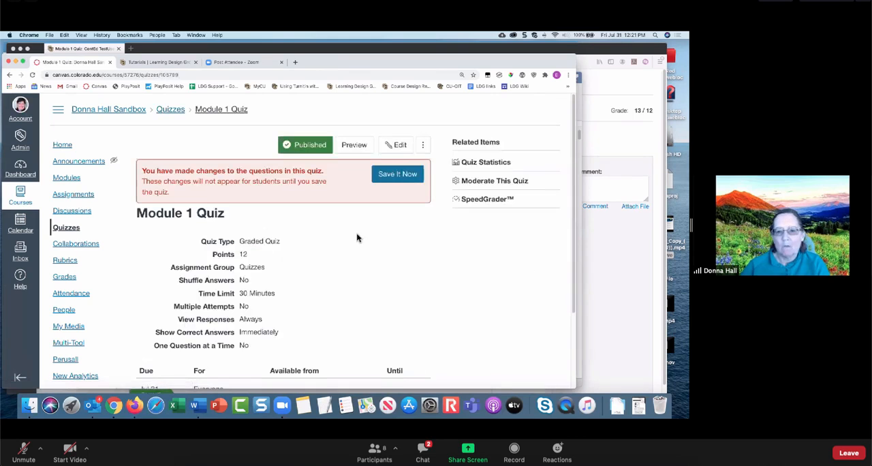
pyautogui.click(395, 145)
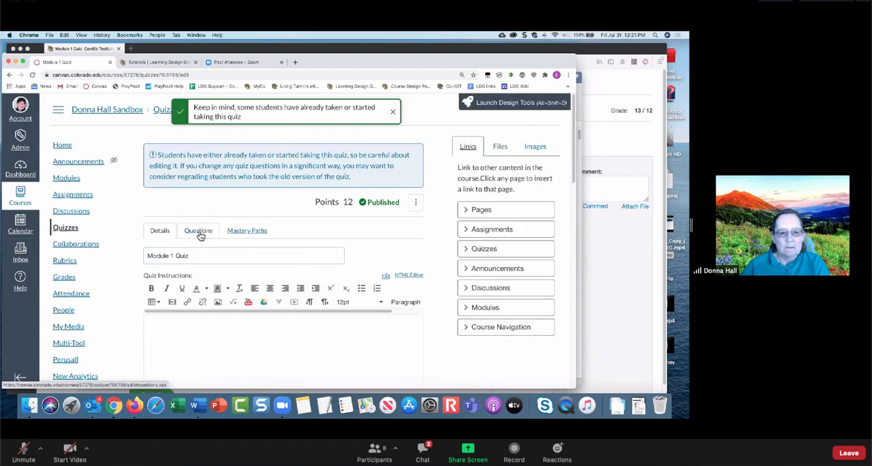
pyautogui.click(198, 230)
pyautogui.scroll(-5, 344, 263)
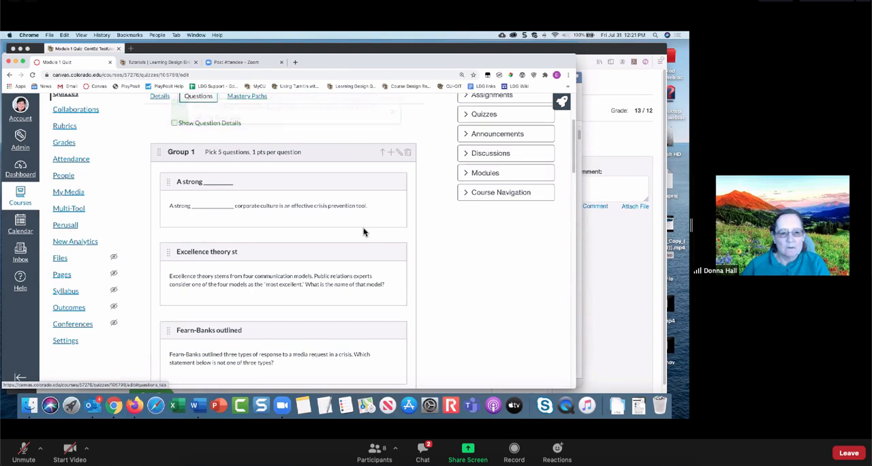
pyautogui.scroll(-1, 371, 231)
pyautogui.click(390, 253)
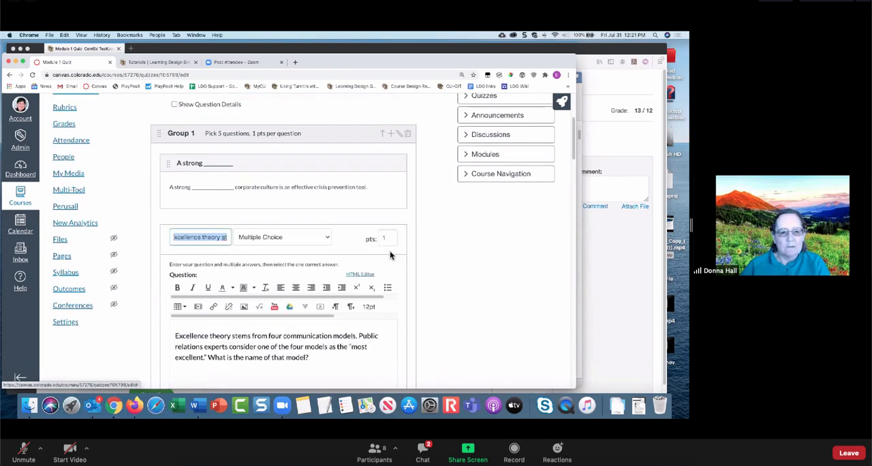
# - Mark "Publicity model" as the correct answer to view the regrade options, cancel the regrade, and try to update the question
pyautogui.scroll(-6, 388, 248)
pyautogui.scroll(-5, 388, 248)
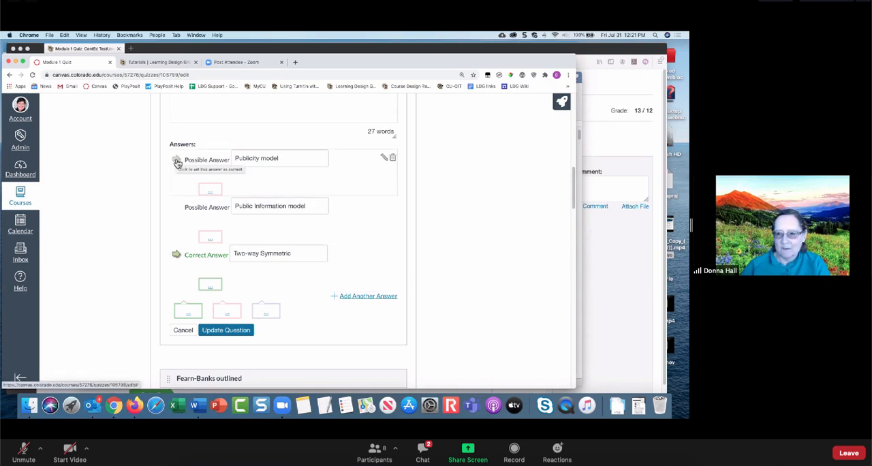
pyautogui.click(177, 161)
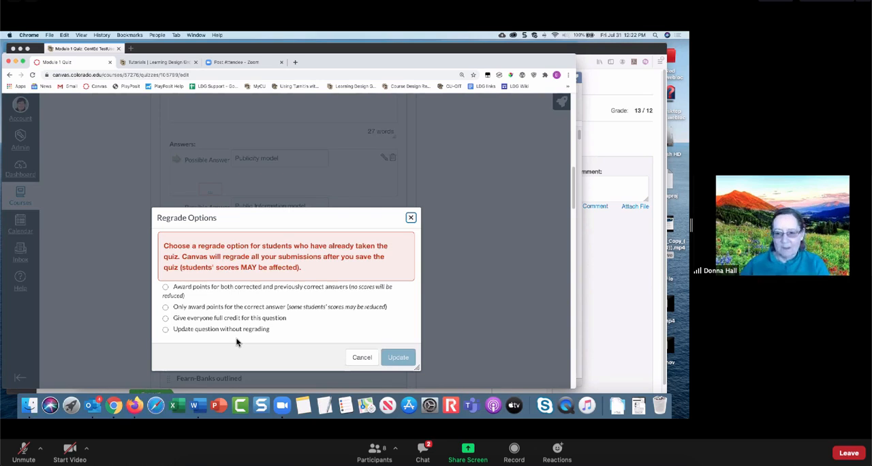
pyautogui.click(362, 358)
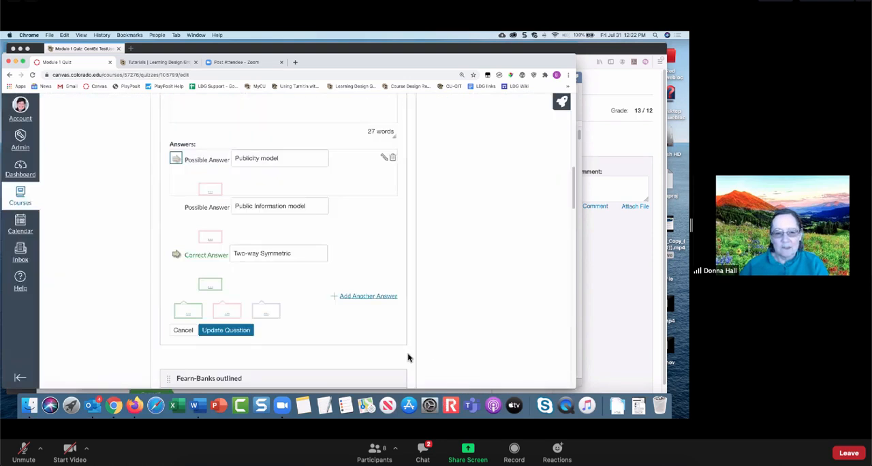
pyautogui.click(222, 330)
pyautogui.scroll(-15, 492, 325)
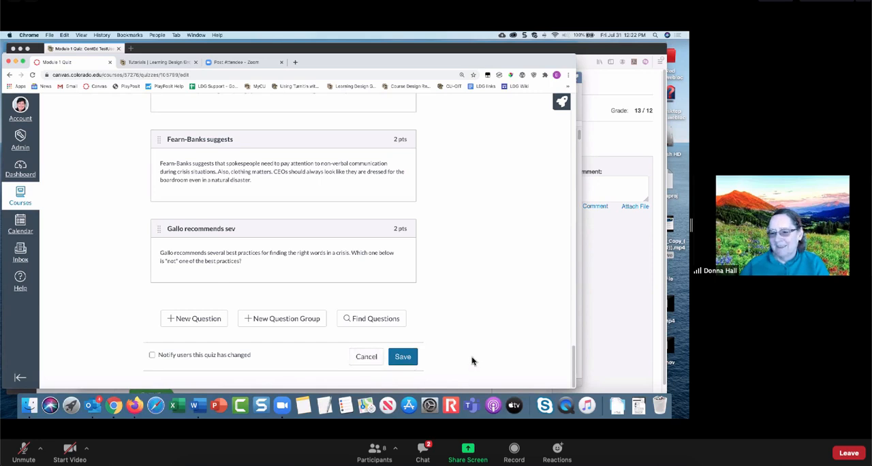
pyautogui.scroll(5, 473, 360)
pyautogui.scroll(15, 473, 359)
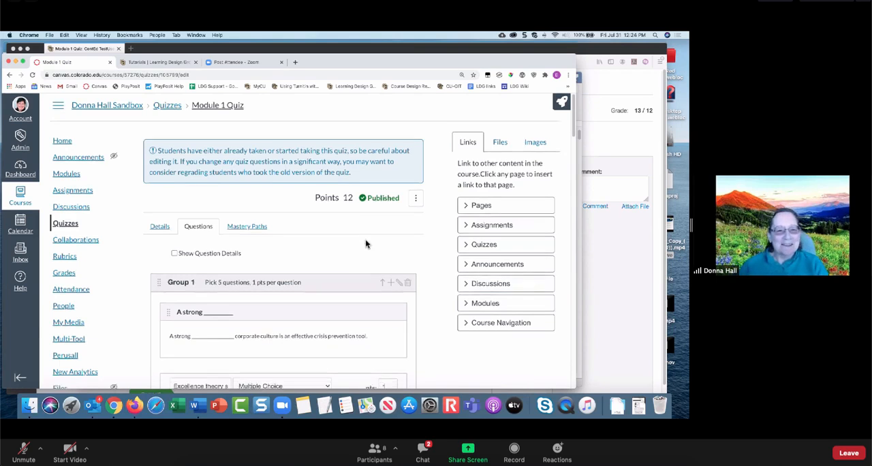
pyautogui.scroll(-5, 365, 244)
pyautogui.scroll(5, 365, 243)
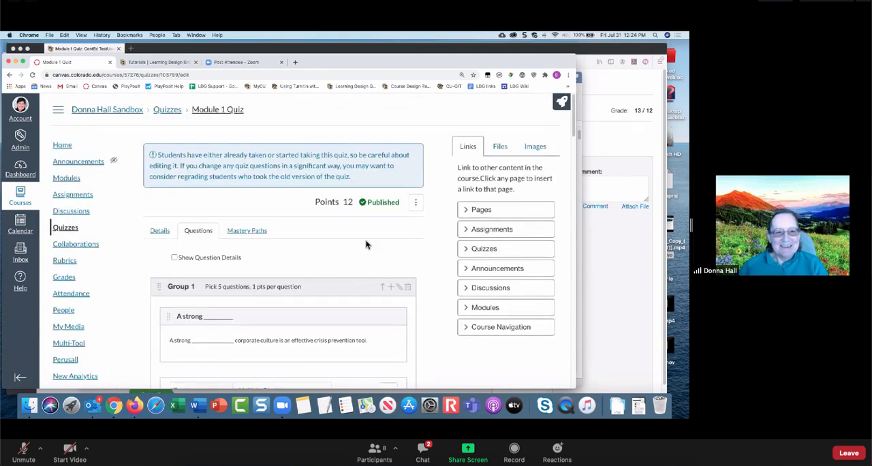
# - Reopen Module 1 Quiz for editing from the quiz list and go to its assignment and availability date settings
pyautogui.click(67, 229)
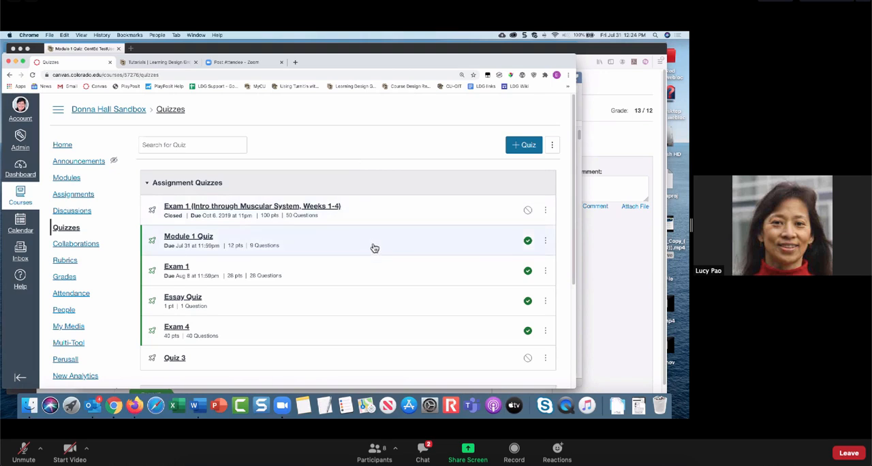
pyautogui.click(213, 236)
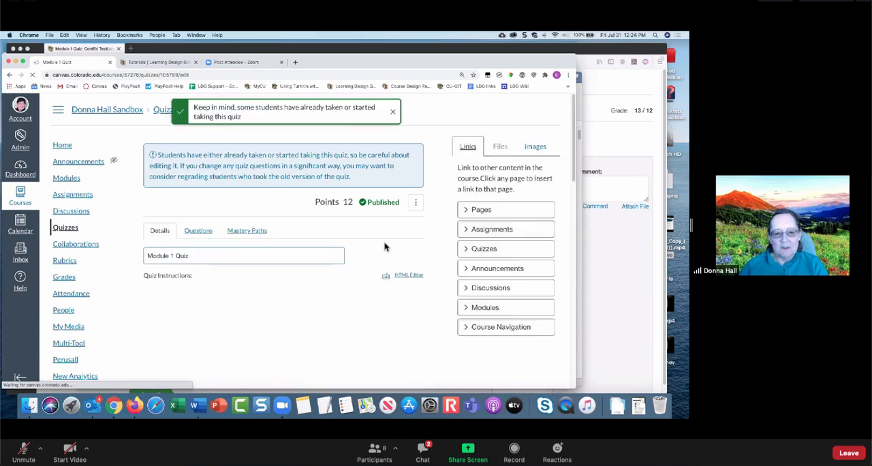
pyautogui.scroll(-10, 384, 247)
pyautogui.scroll(-10, 384, 247)
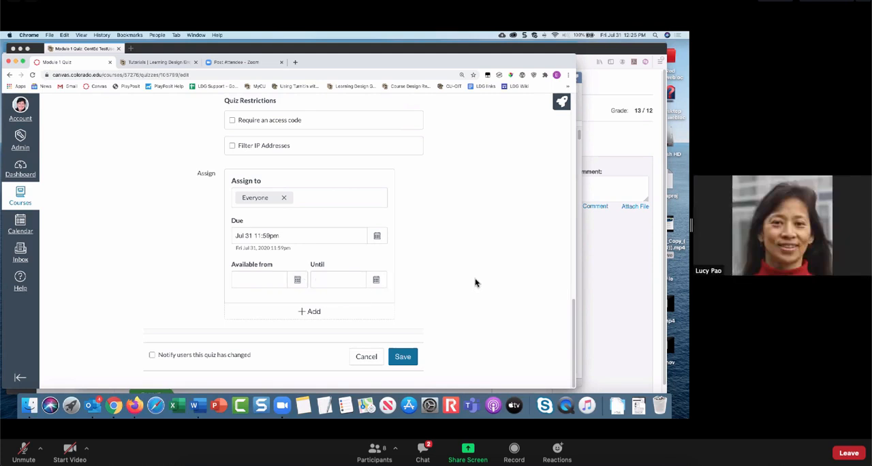
# - Leave editing of Module 1 Quiz and open the test student's submitted attempt in SpeedGrader
pyautogui.scroll(20, 475, 282)
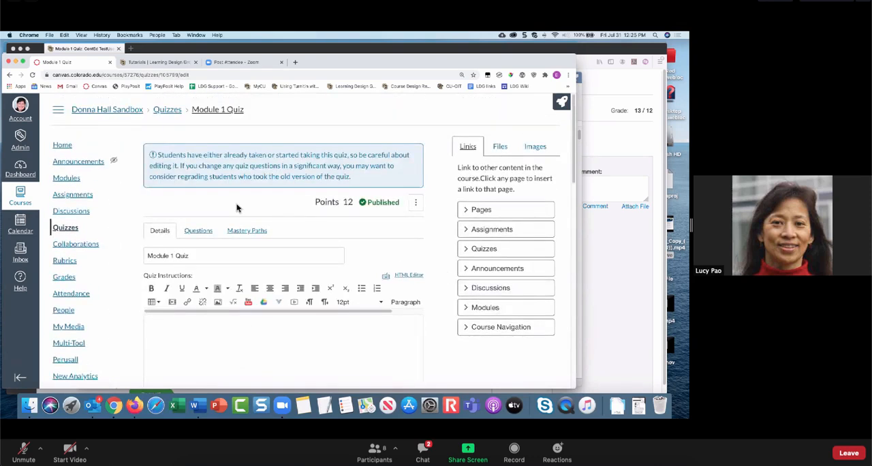
pyautogui.click(219, 114)
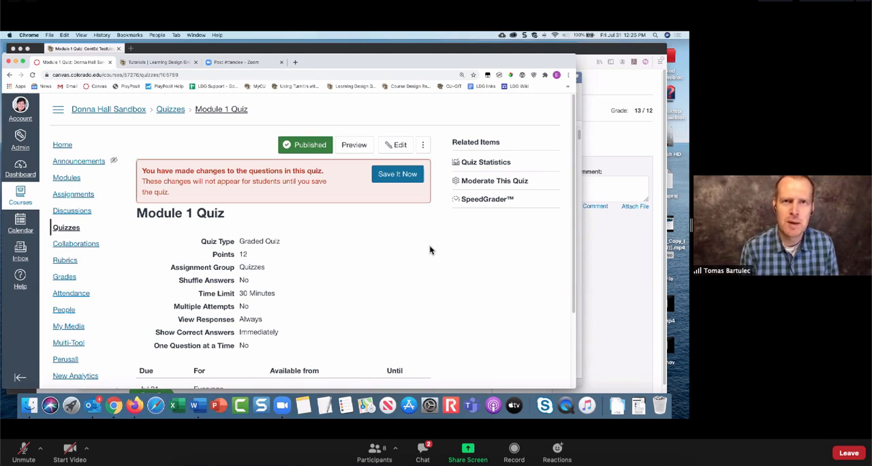
pyautogui.click(492, 203)
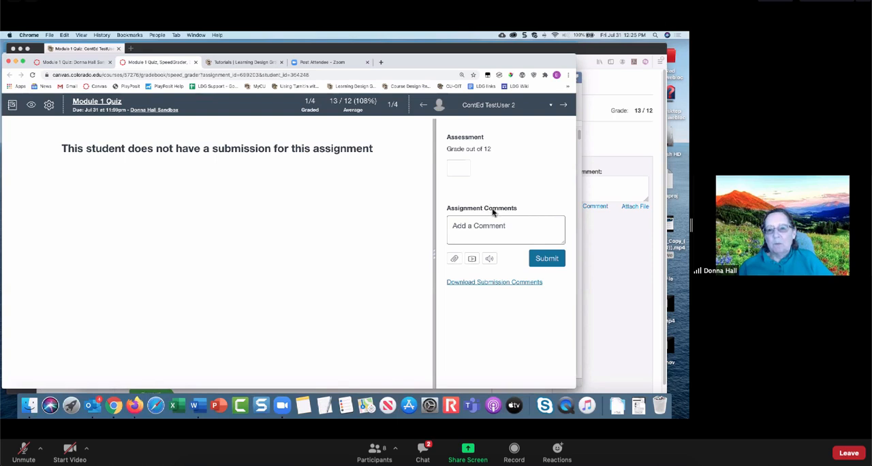
pyautogui.click(494, 109)
pyautogui.click(486, 171)
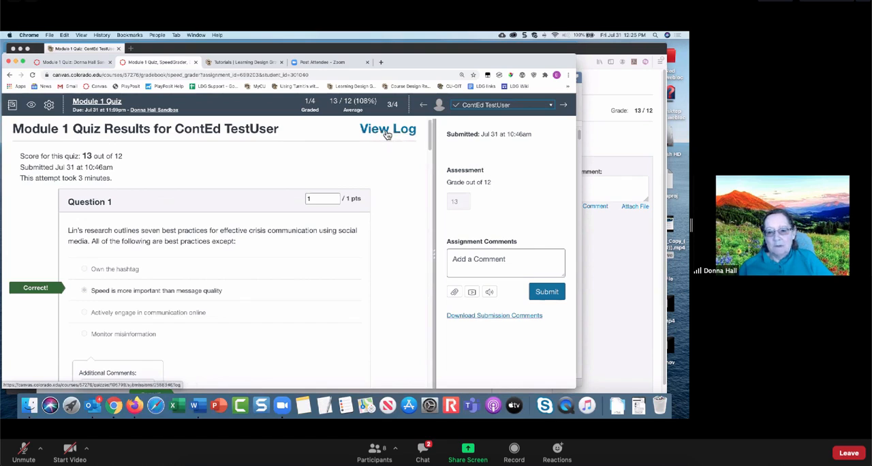
# - Examine the session information and action log of the submitted attempt, and close SpeedGrader to return to Module 1 Quiz
pyautogui.click(386, 132)
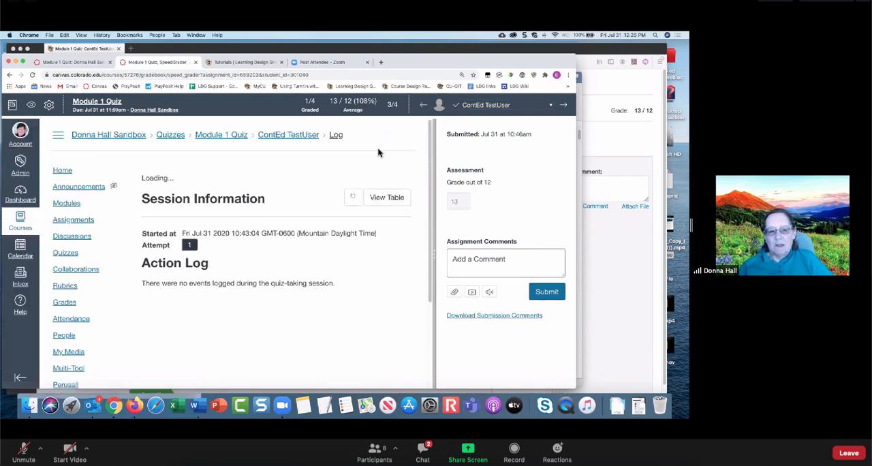
pyautogui.scroll(-3, 327, 192)
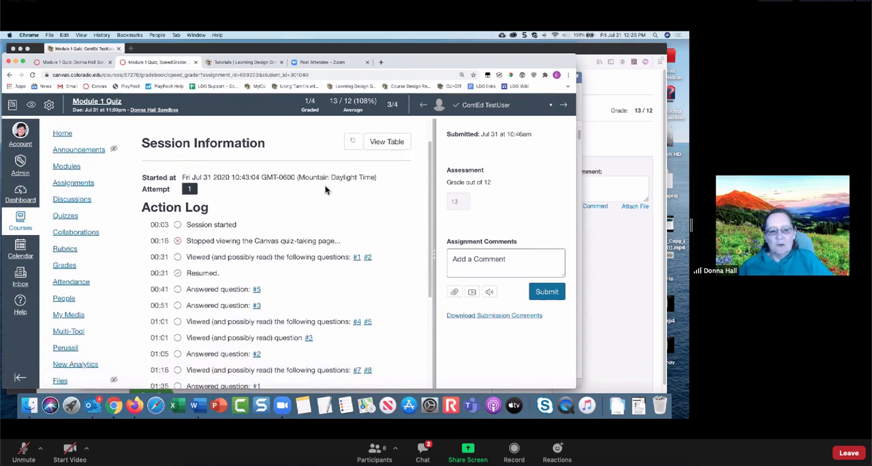
pyautogui.scroll(1, 326, 190)
pyautogui.scroll(-2, 326, 189)
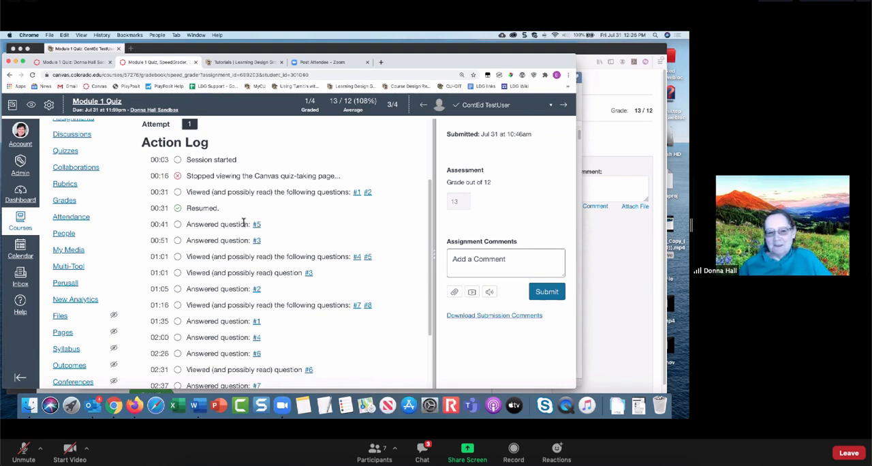
pyautogui.scroll(-5, 242, 220)
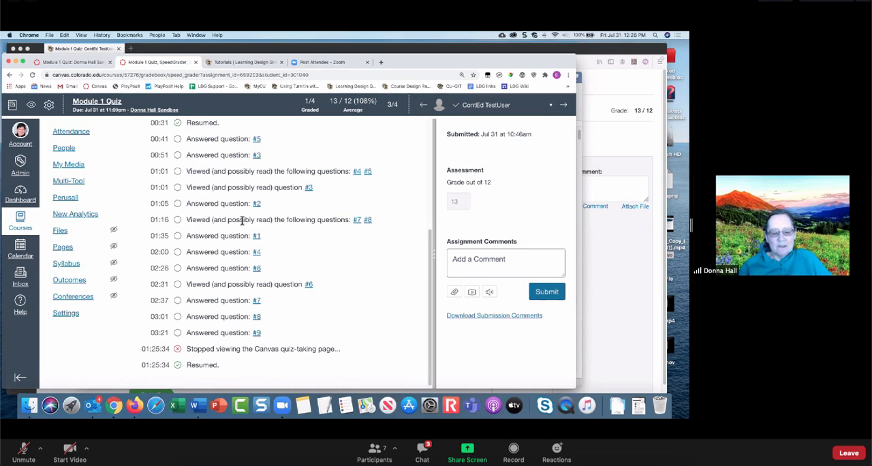
pyautogui.scroll(10, 242, 220)
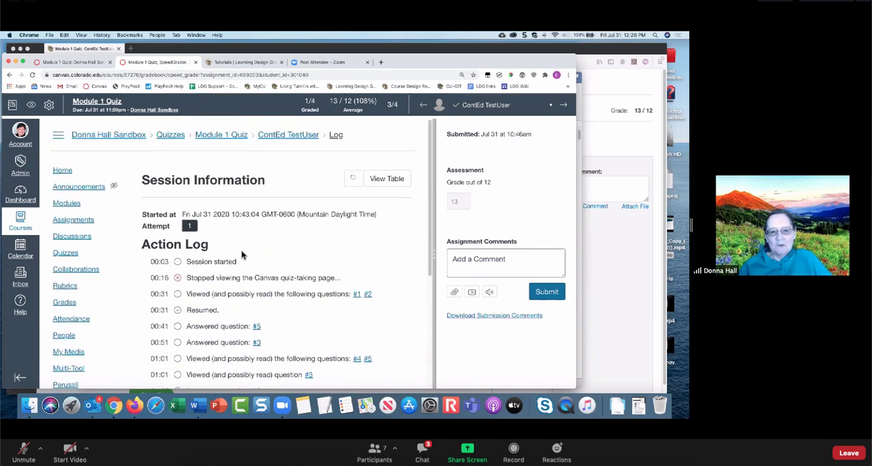
pyautogui.click(211, 137)
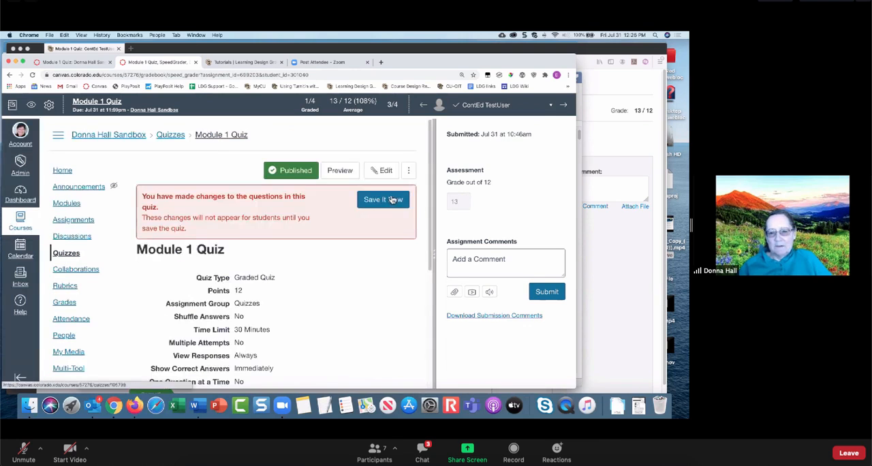
pyautogui.click(195, 62)
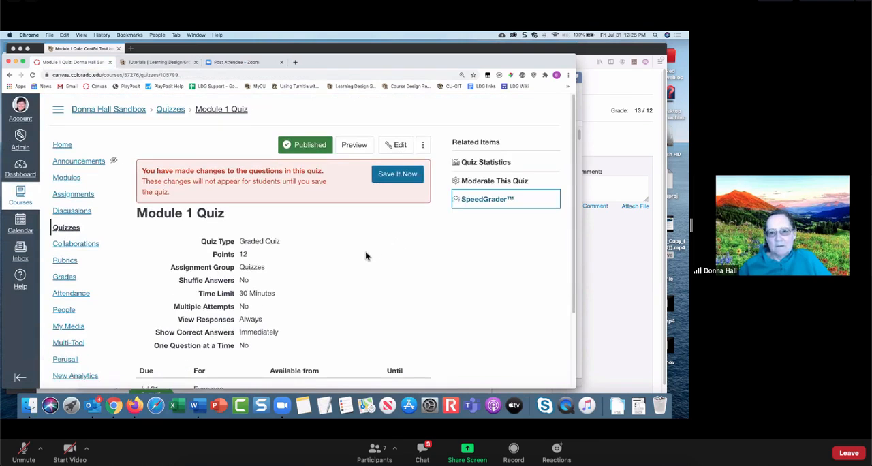
# - Generate the Item Analysis report from the Module 1 Quiz statistics and save it to the Desktop as comma-separated values
pyautogui.click(503, 167)
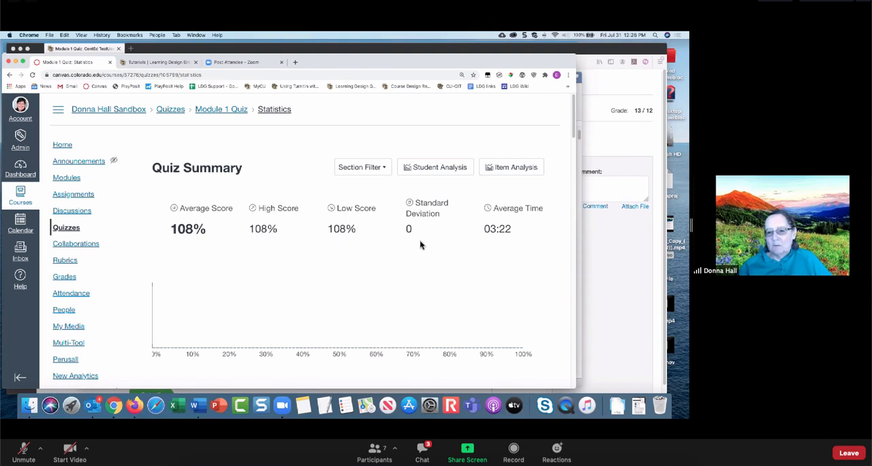
pyautogui.click(514, 168)
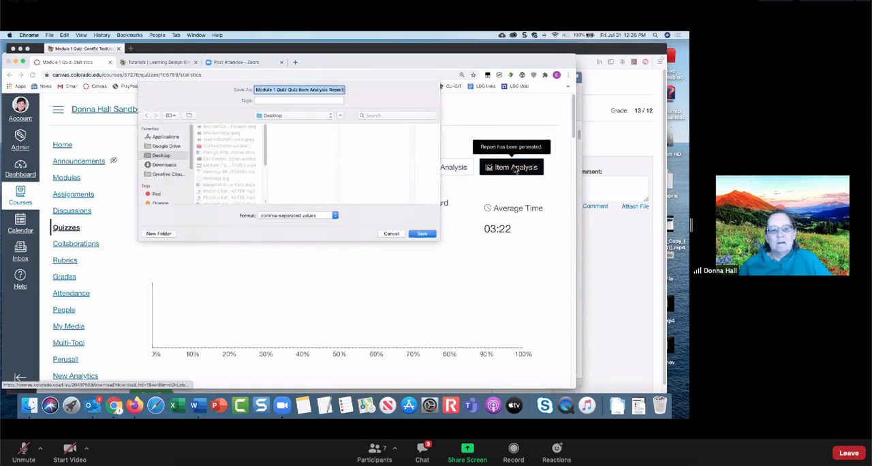
pyautogui.click(429, 234)
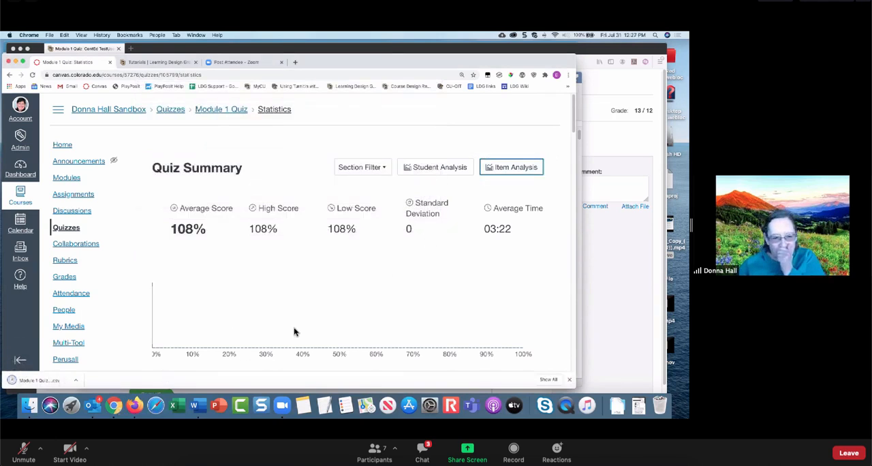
# - Open the downloaded item analysis report in Numbers and examine its question titles, student counts and correct and wrong ratios
pyautogui.click(78, 383)
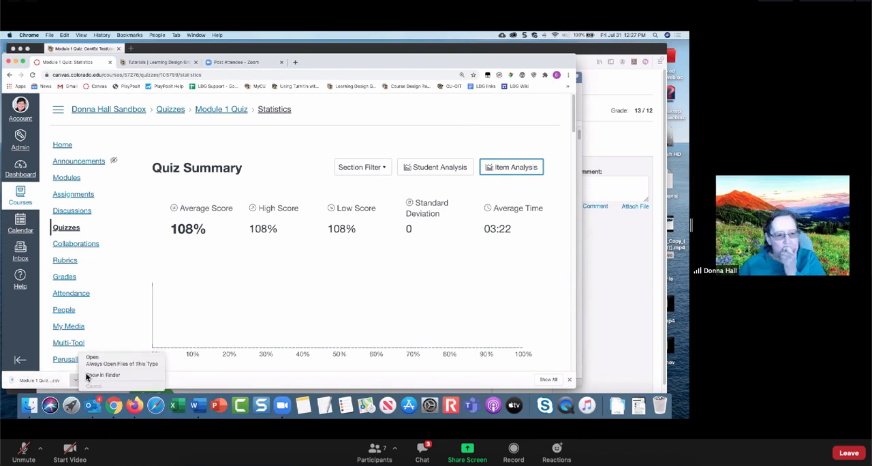
pyautogui.click(90, 358)
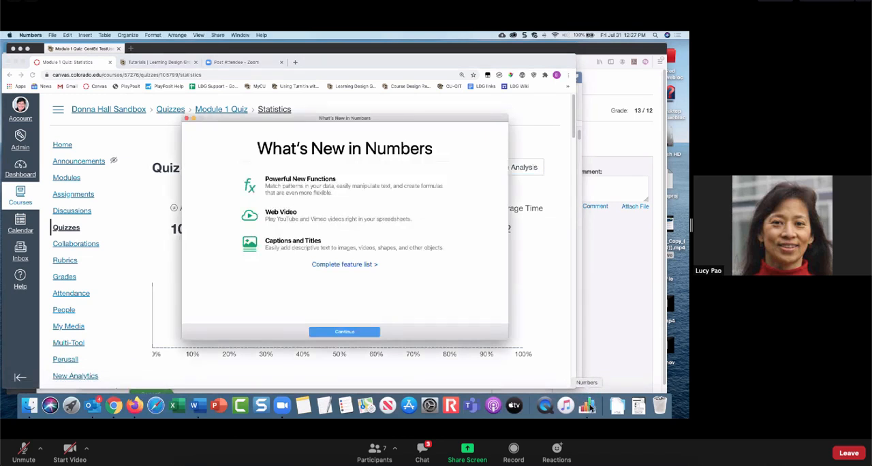
pyautogui.press('Return')
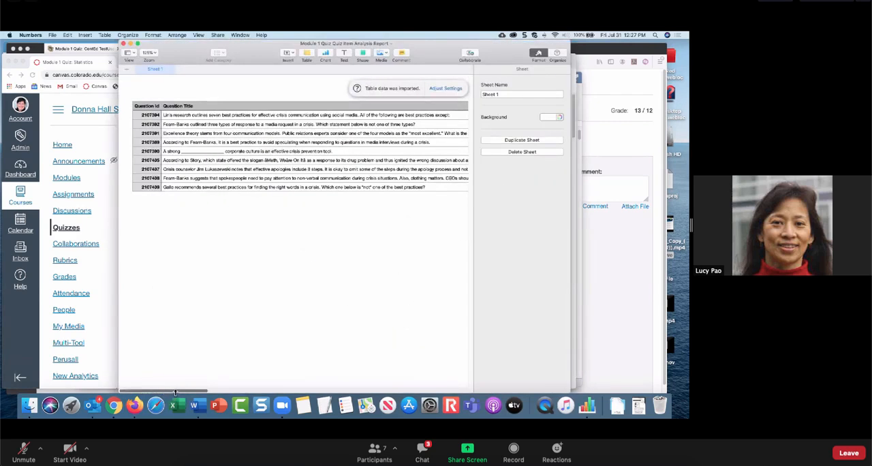
pyautogui.moveTo(175, 393); pyautogui.dragTo(267, 403)
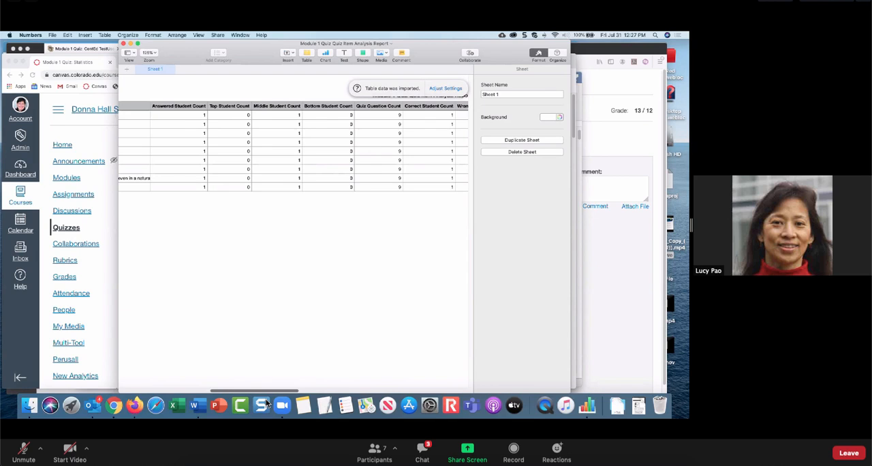
pyautogui.moveTo(267, 402); pyautogui.dragTo(282, 378)
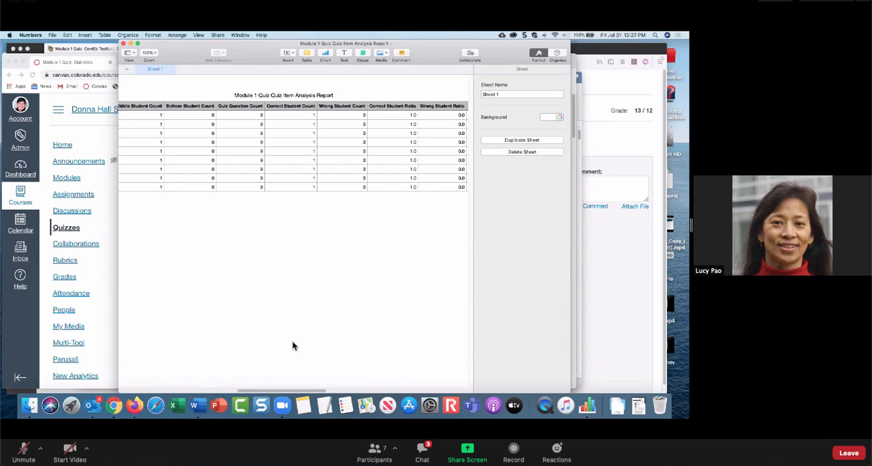
# - Close the report and the remaining Numbers windows, and return to the course's quiz list in Canvas
pyautogui.click(124, 44)
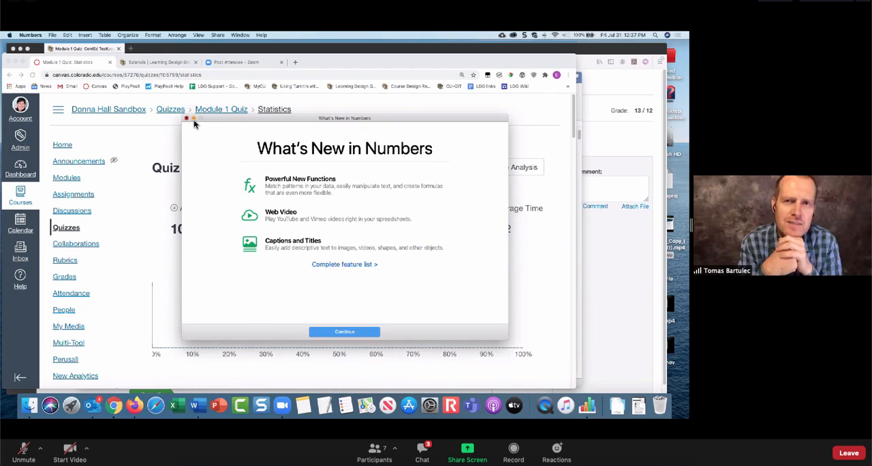
pyautogui.click(187, 119)
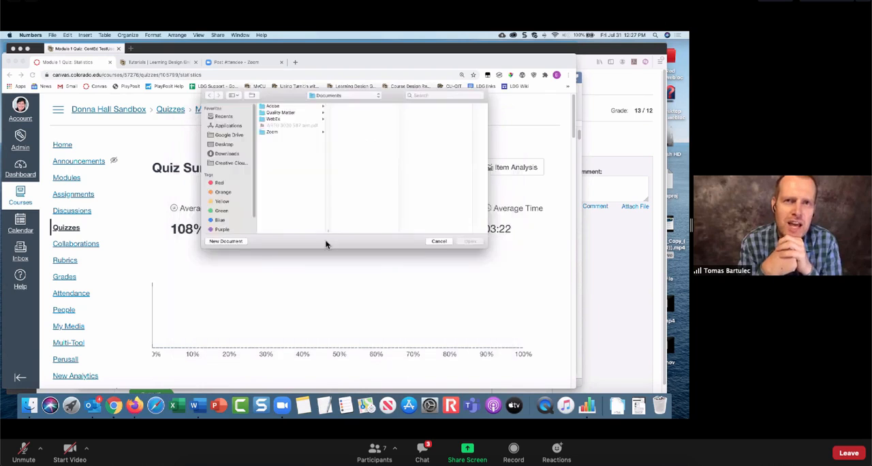
pyautogui.click(442, 242)
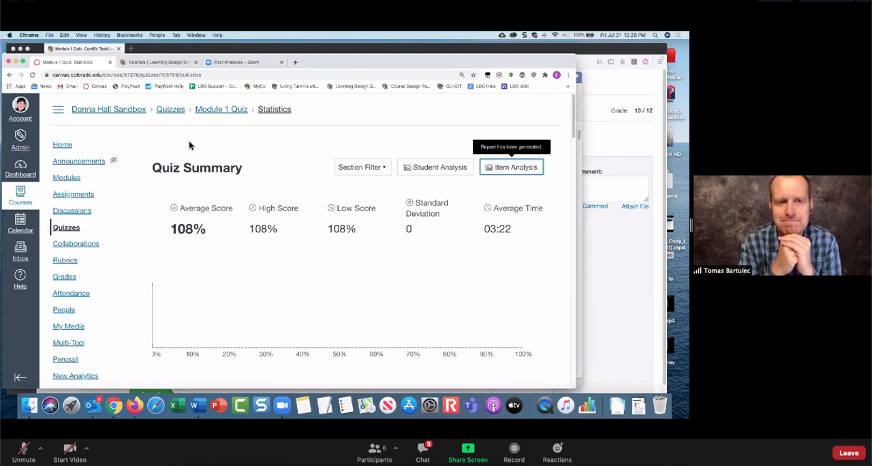
pyautogui.click(176, 115)
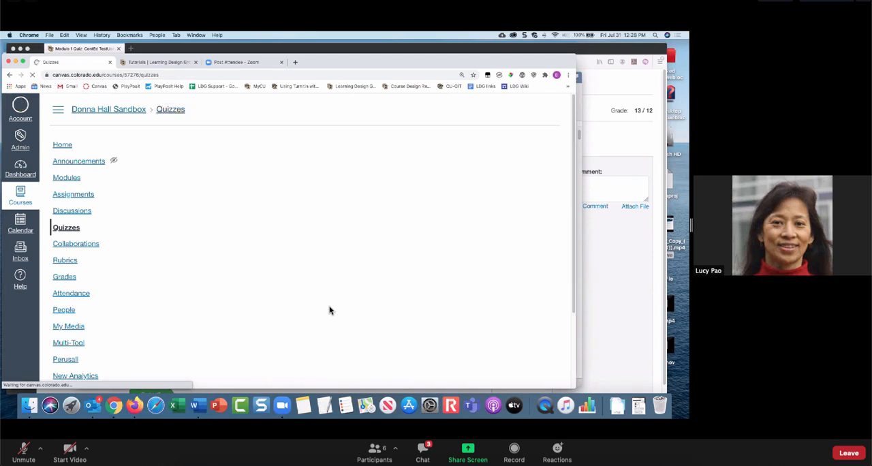